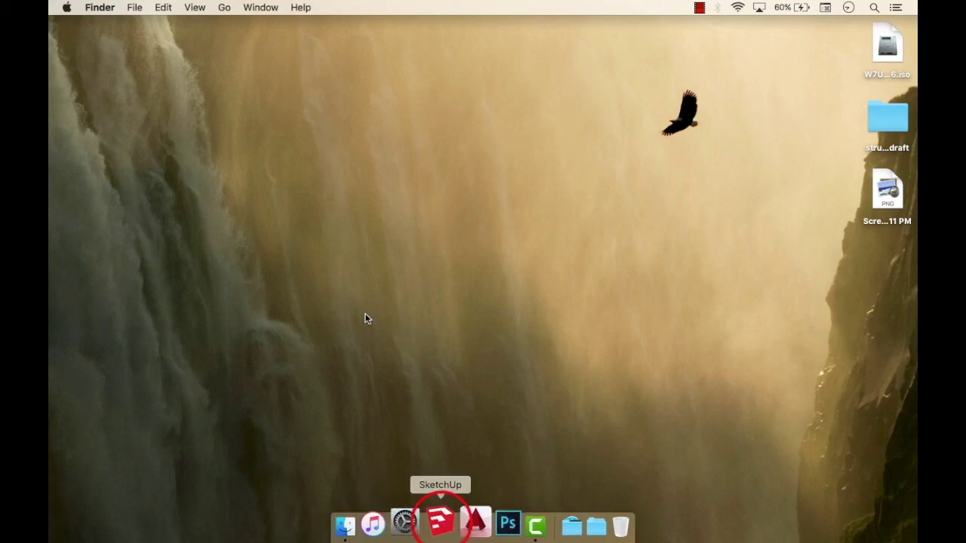
Step: Set the model's length units to decimal format in centimeters
click(379, 7)
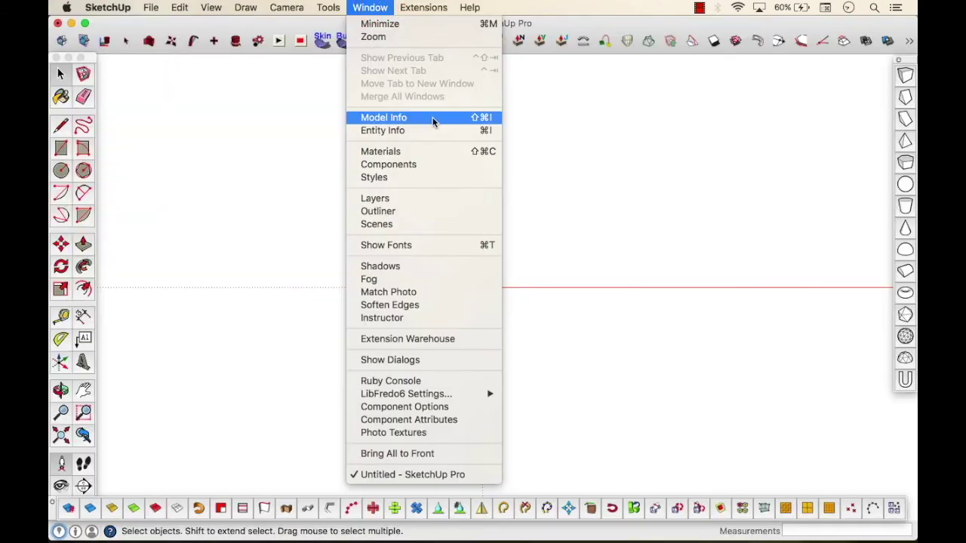
click(433, 119)
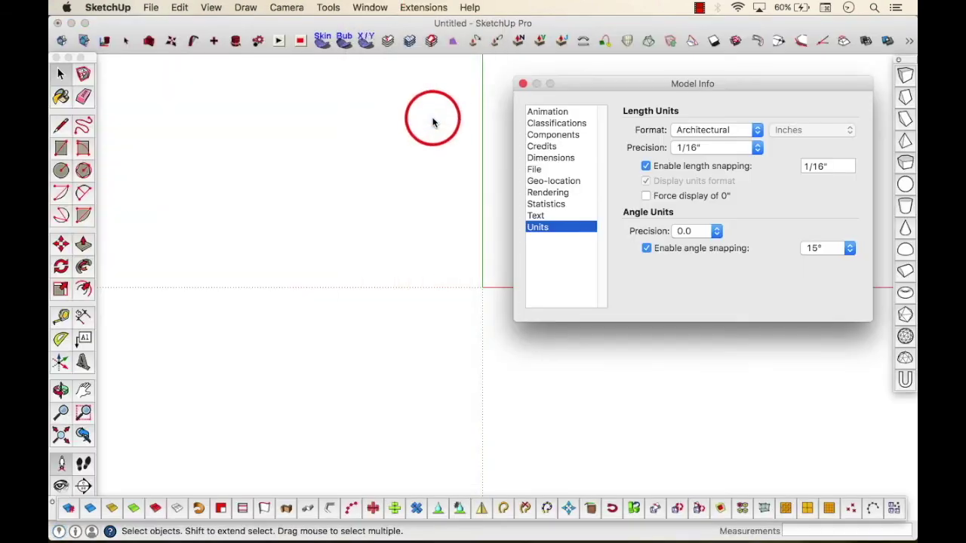
click(709, 131)
click(696, 143)
click(779, 130)
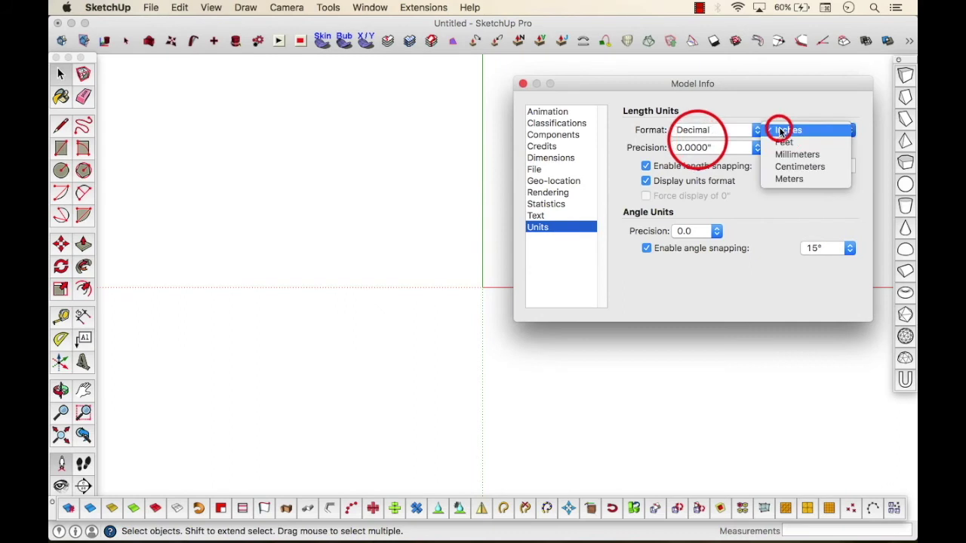
click(788, 164)
click(523, 83)
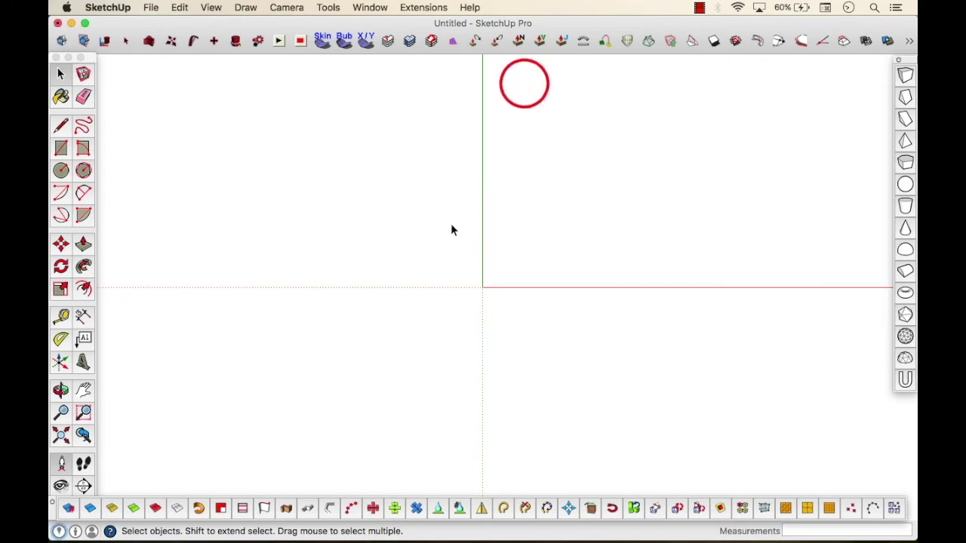
Step: Place a preset sphere at the origin
click(906, 184)
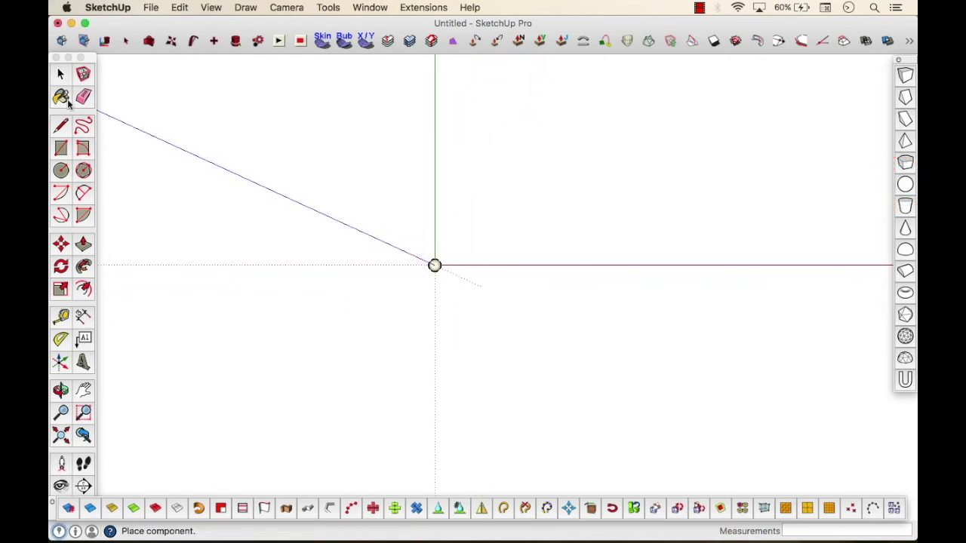
scroll(435, 276, up, 10)
middle_drag(442, 278, 432, 170)
scroll(437, 245, up, 3)
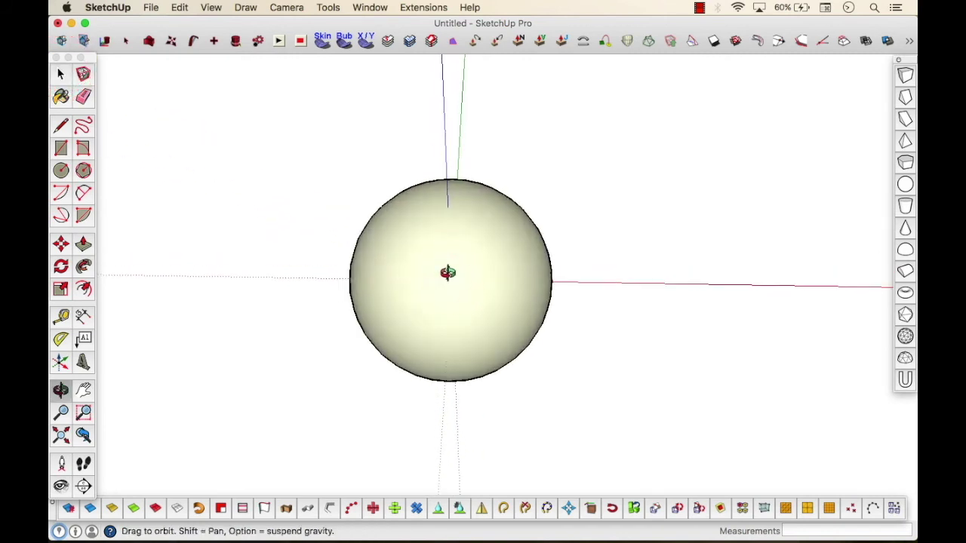
Step: Draw a circle with a 60 cm radius centred on the origin and delete its face, keeping the outline
click(62, 172)
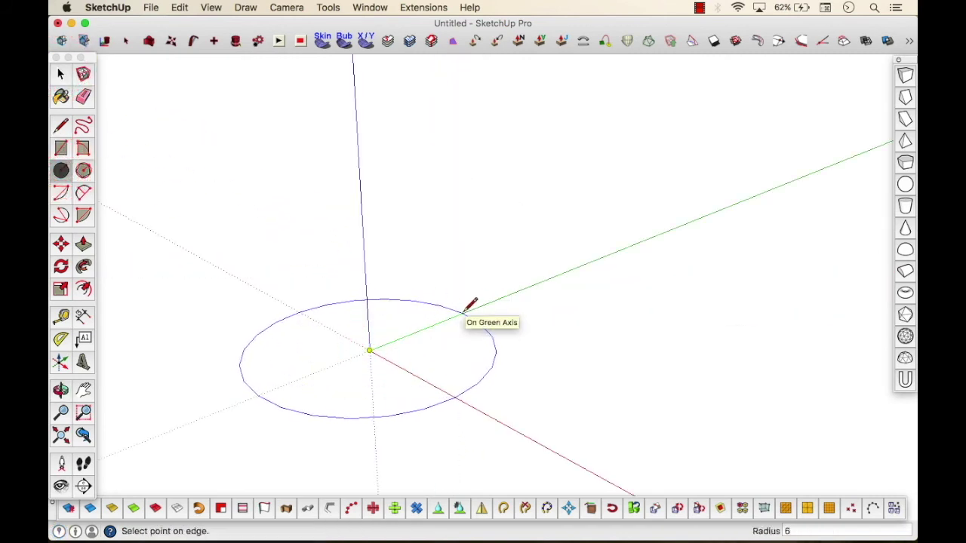
text(0)
key(Return)
click(59, 74)
click(341, 335)
scroll(326, 339, down, 3)
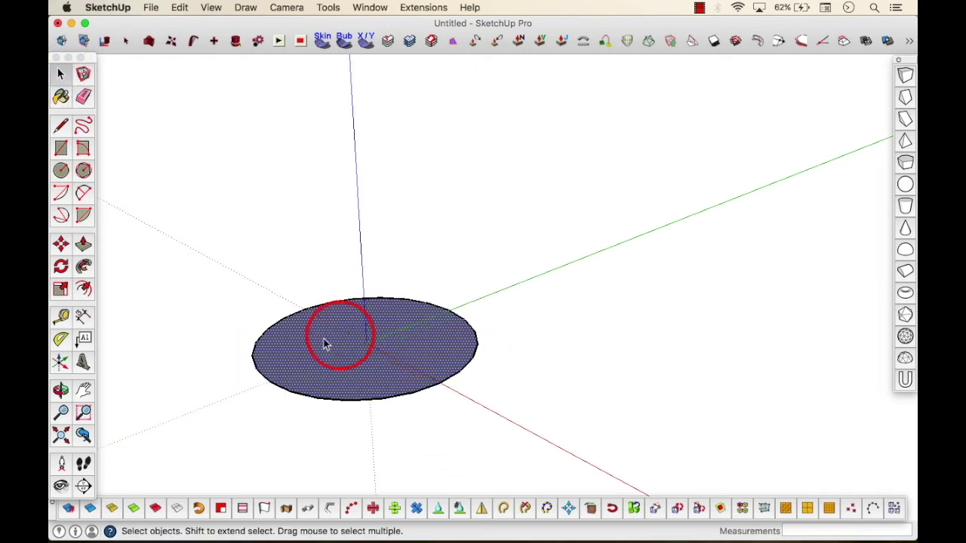
key(Delete)
Step: Copy the circle outline and paste the duplicate beside the original
drag(213, 244, 543, 452)
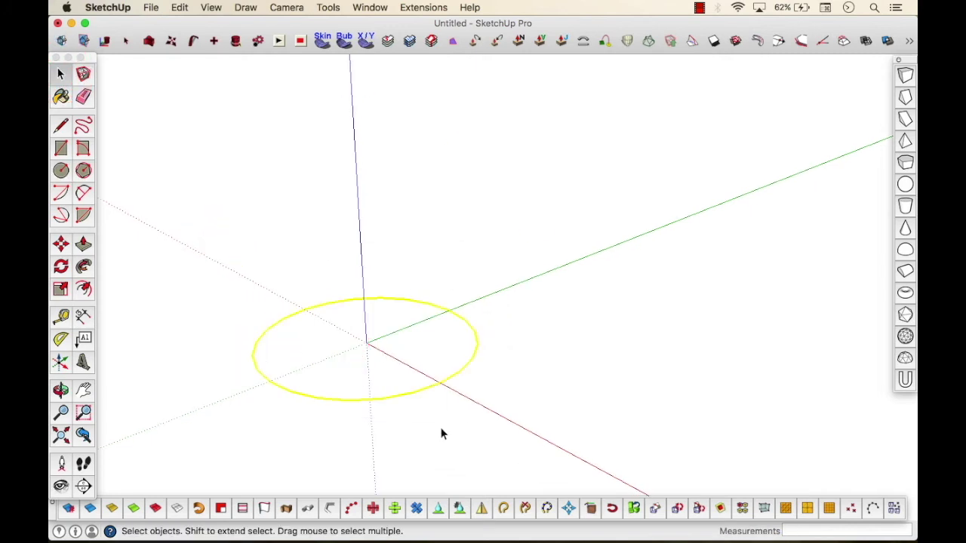
key(super+c)
key(super+v)
click(539, 366)
click(60, 73)
Step: Rotate the copied circle outline from flat to upright
middle_drag(515, 286, 352, 269)
click(61, 266)
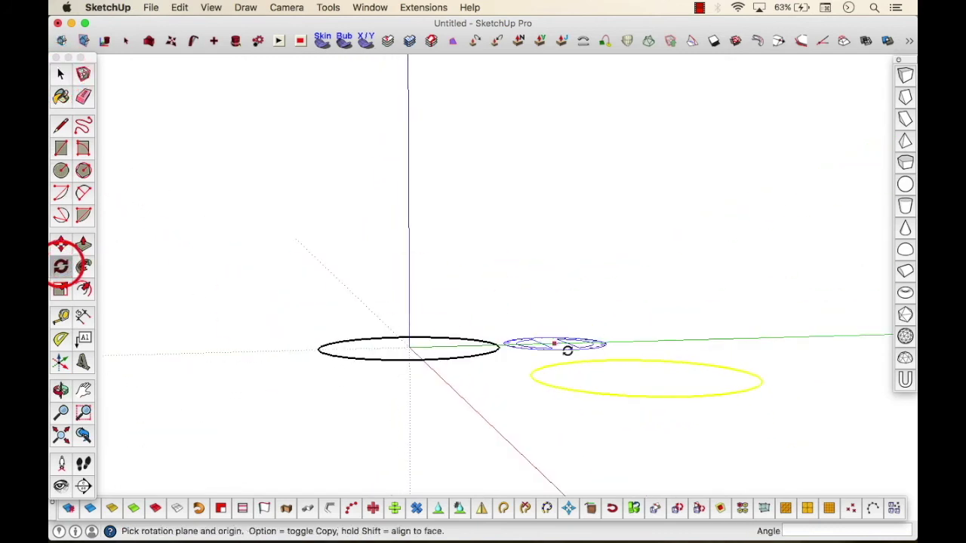
click(410, 205)
click(566, 199)
click(405, 133)
key(space)
Step: Move the upright circle onto the flat circle so both share the origin as their centre
scroll(596, 224, down, 5)
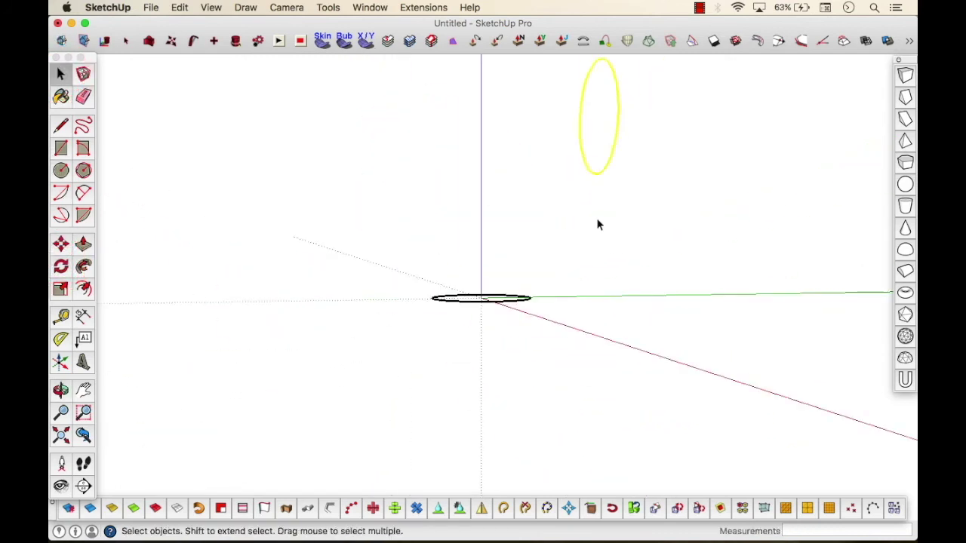
middle_drag(485, 147, 686, 199)
key(m)
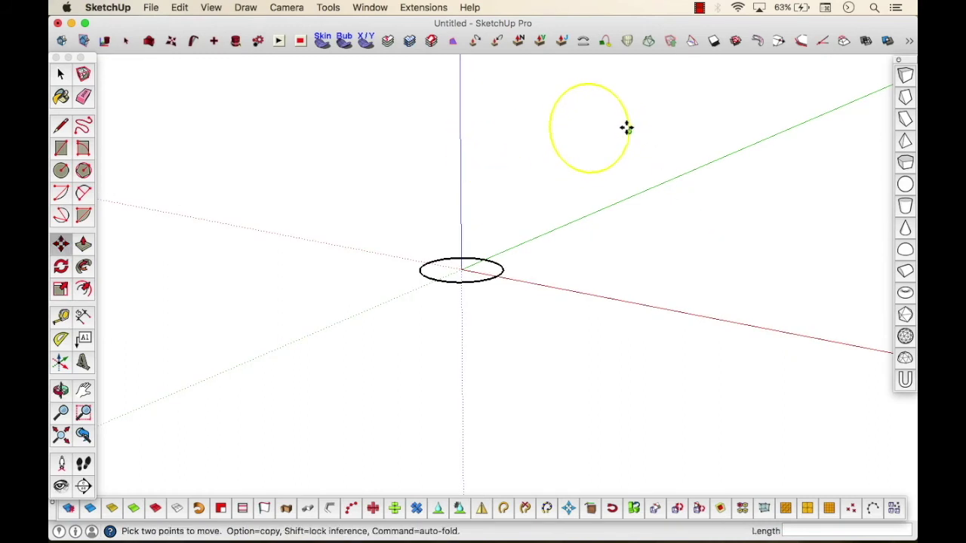
scroll(494, 273, up, 4)
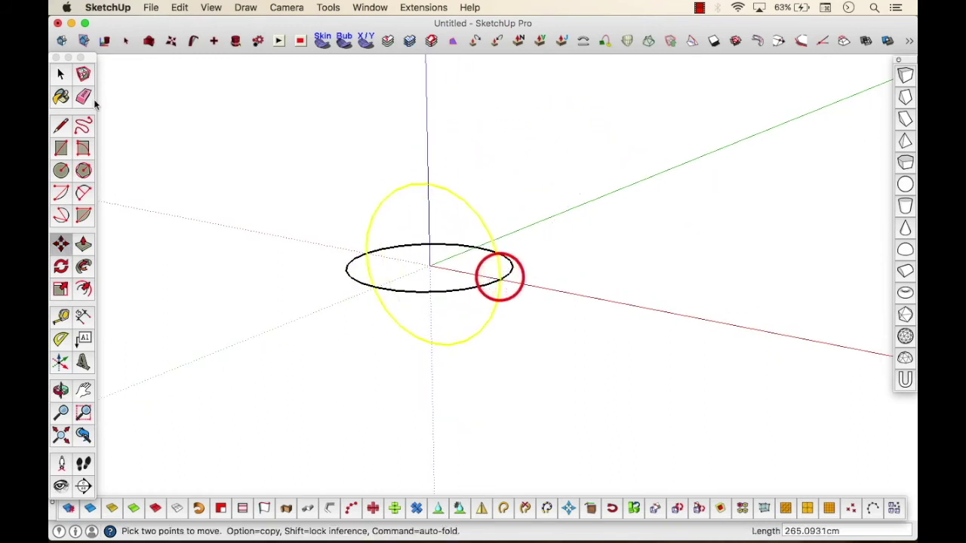
click(60, 76)
click(313, 141)
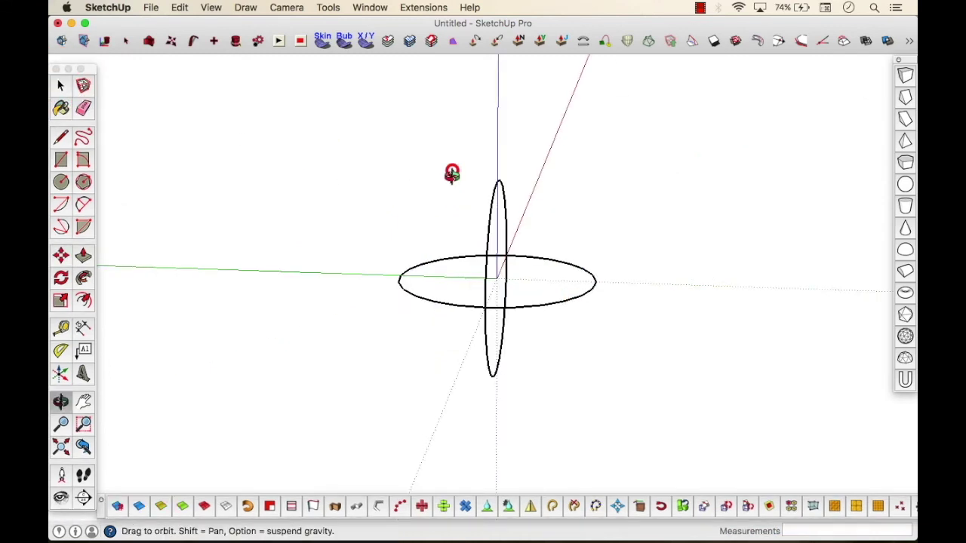
Step: Draw a vertical line across the upright circle from top to bottom through the origin to fill it with a face
middle_drag(452, 171, 171, 187)
key(l)
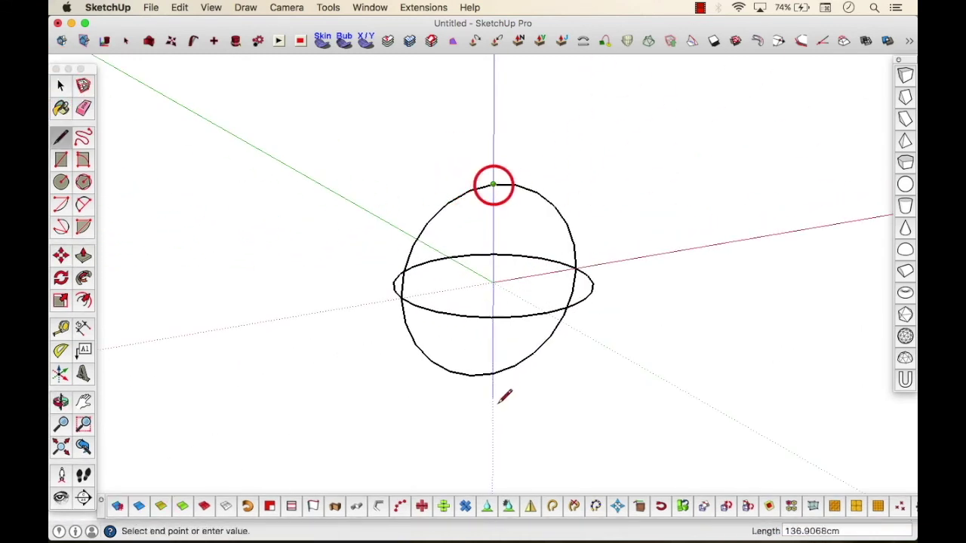
click(493, 369)
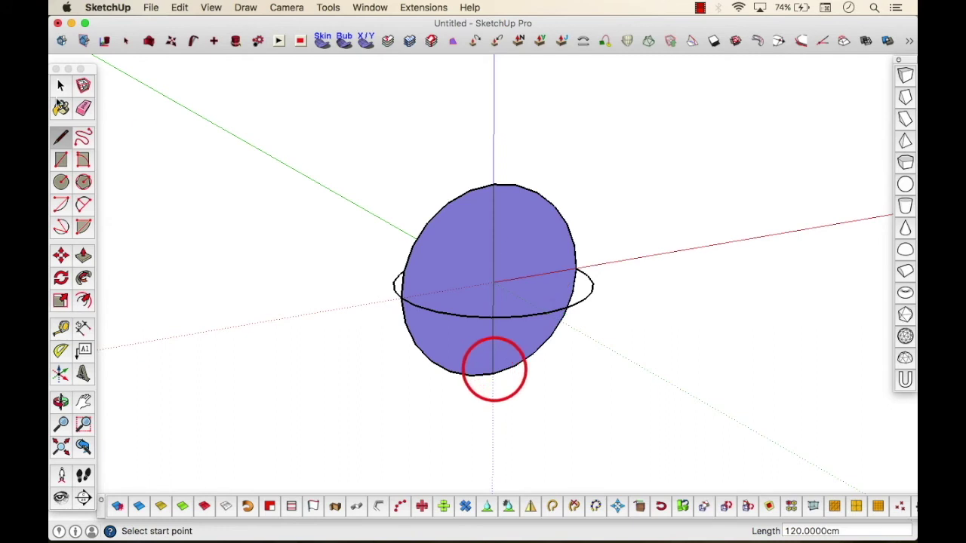
Step: Sweep the upright circular face around the horizontal circle with Follow Me to form a sphere
middle_drag(105, 445, 479, 384)
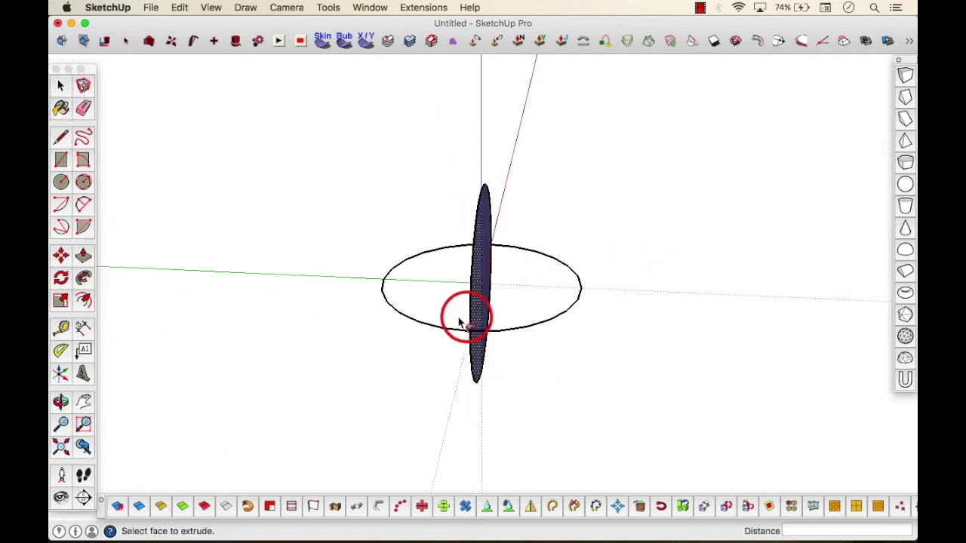
mouse_move(458, 317)
mouse_down()
mouse_move(660, 287)
mouse_move(453, 261)
mouse_move(387, 287)
mouse_move(480, 338)
mouse_up()
drag(603, 253, 430, 276)
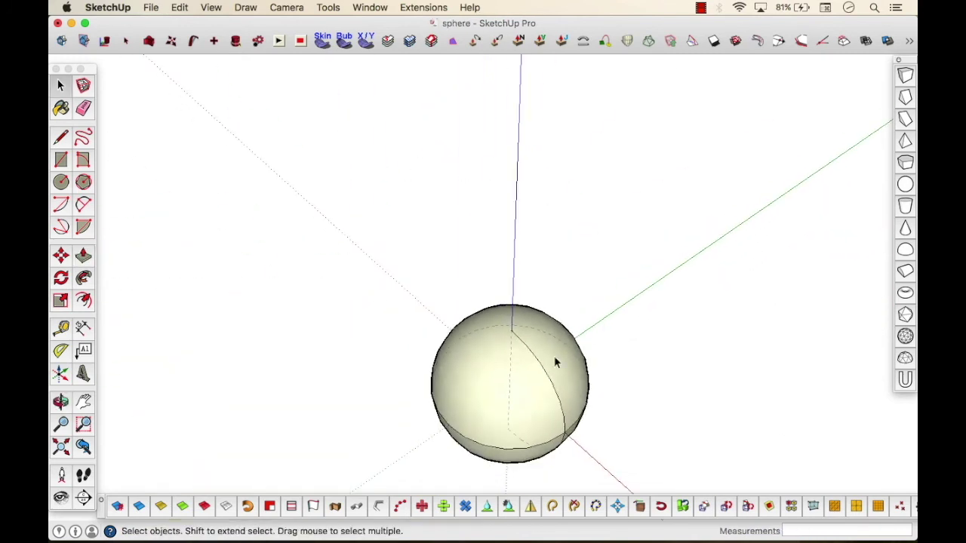
Step: Copy the sphere and paste two duplicates, one along the green axis and one along the red axis
click(532, 384)
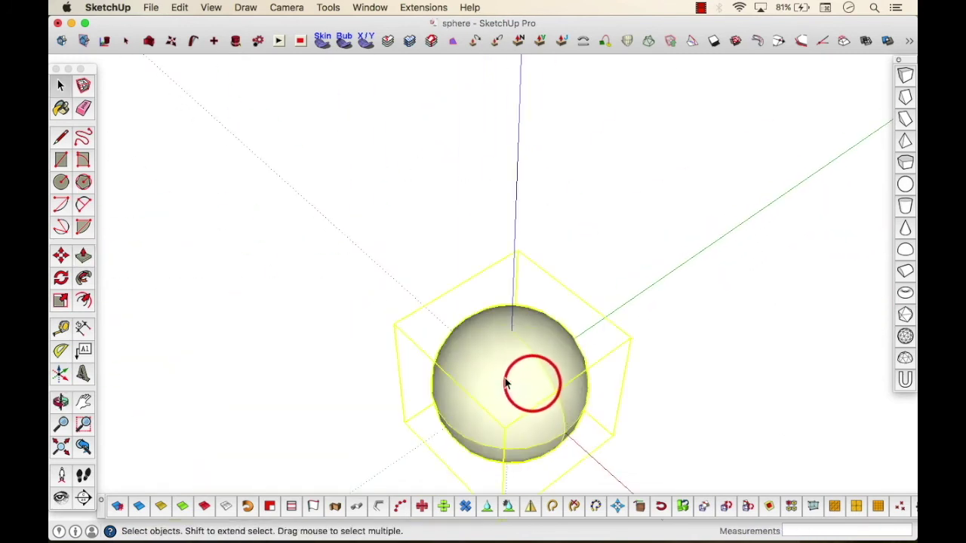
click(249, 209)
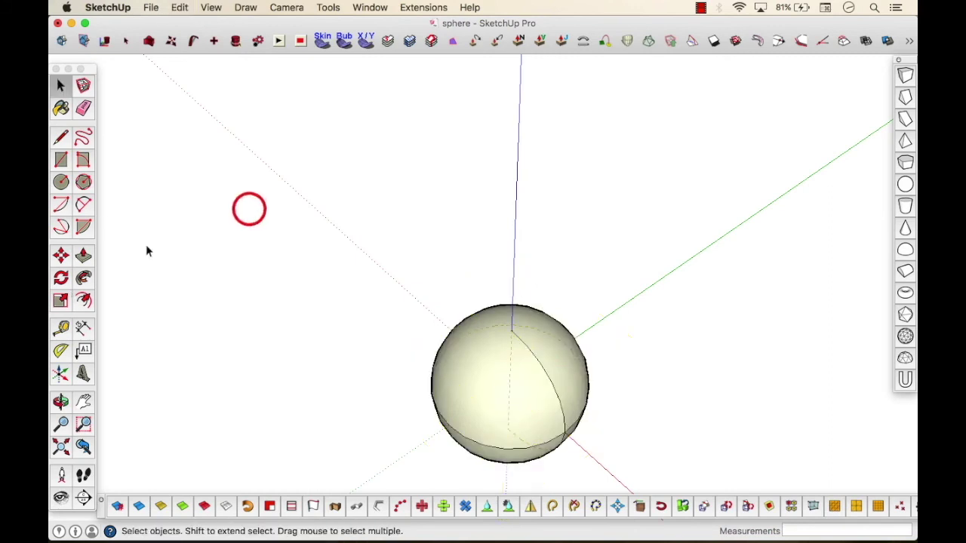
scroll(249, 209, down, 5)
scroll(318, 229, up, 5)
click(334, 313)
key(super+c)
key(super+v)
click(465, 252)
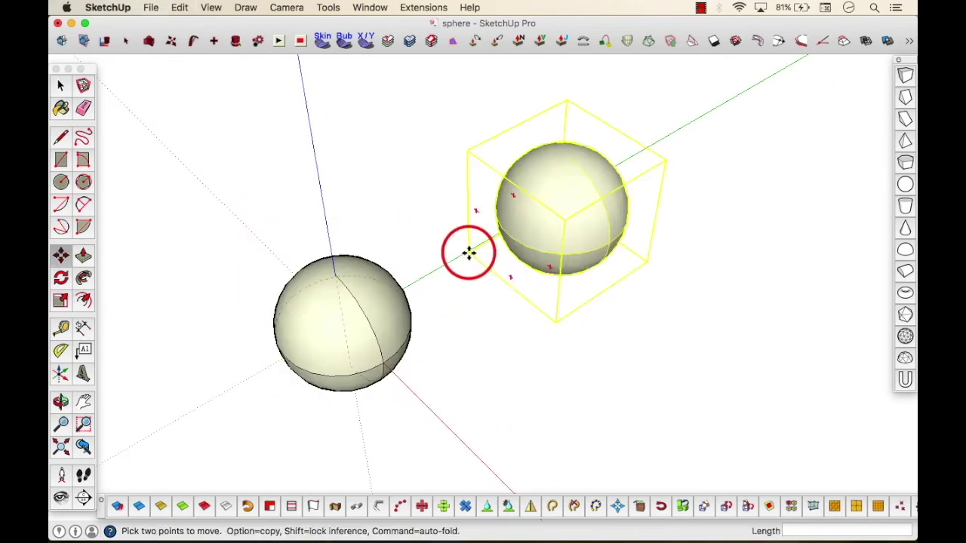
key(super+v)
click(464, 444)
middle_drag(464, 444, 507, 442)
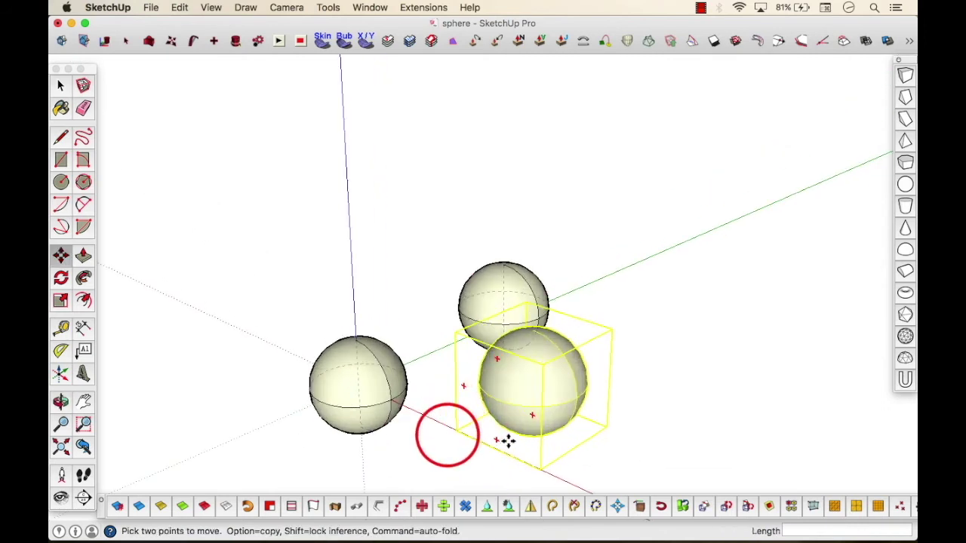
Step: Uniformly scale down the sphere copy on the red axis
key(s)
drag(612, 329, 599, 335)
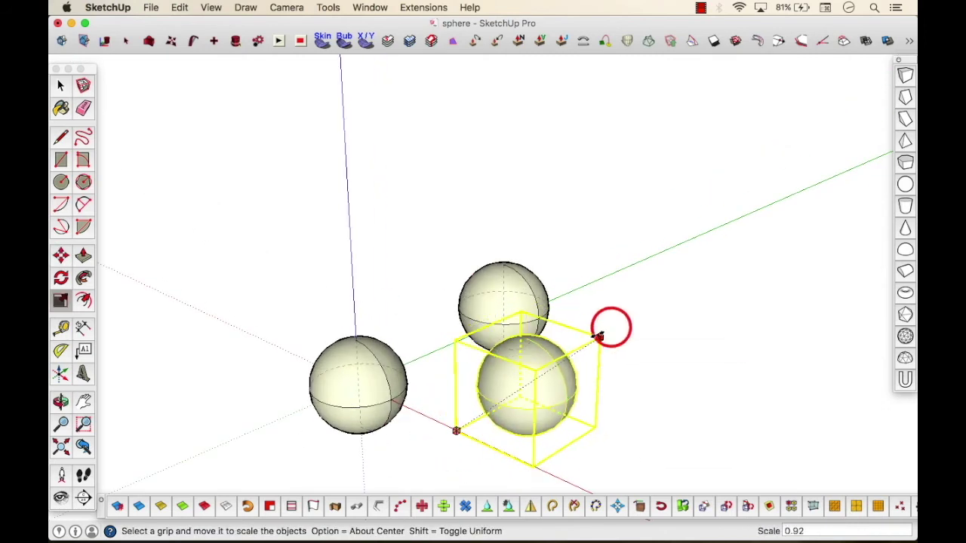
key(Return)
Step: Move the small sphere to the lower front of the large sphere at the origin so the two overlap
scroll(442, 309, up, 3)
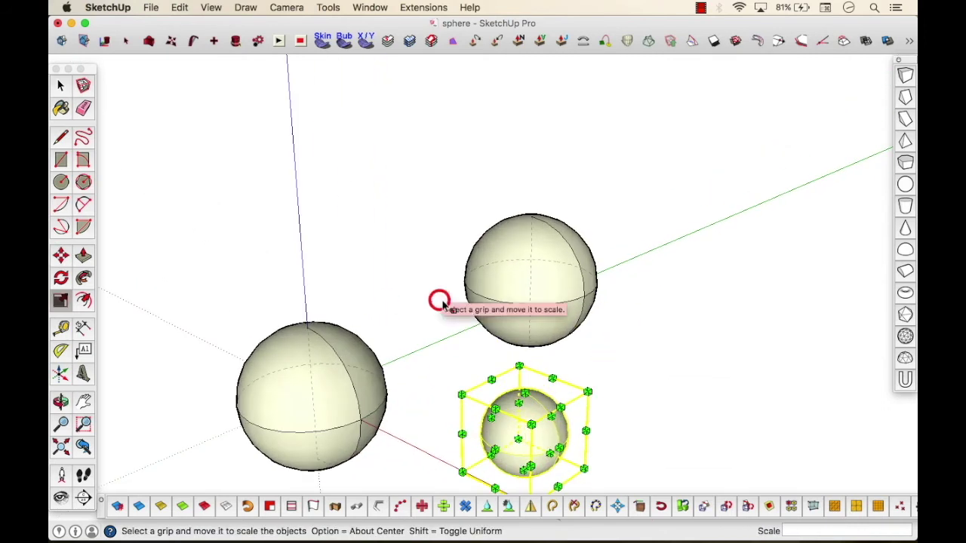
key(m)
click(507, 440)
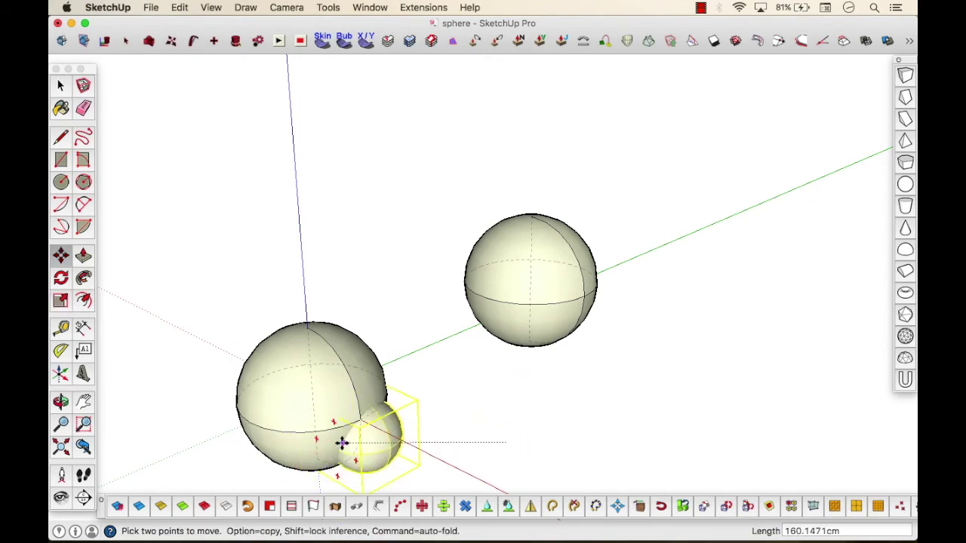
middle_drag(481, 399, 248, 440)
middle_drag(442, 421, 346, 414)
click(349, 397)
click(306, 419)
click(309, 416)
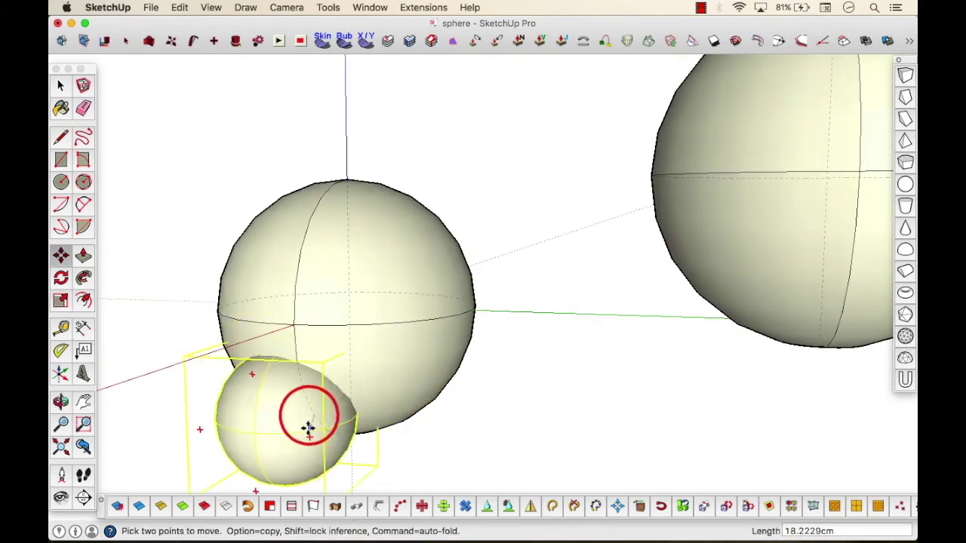
middle_drag(367, 414, 285, 403)
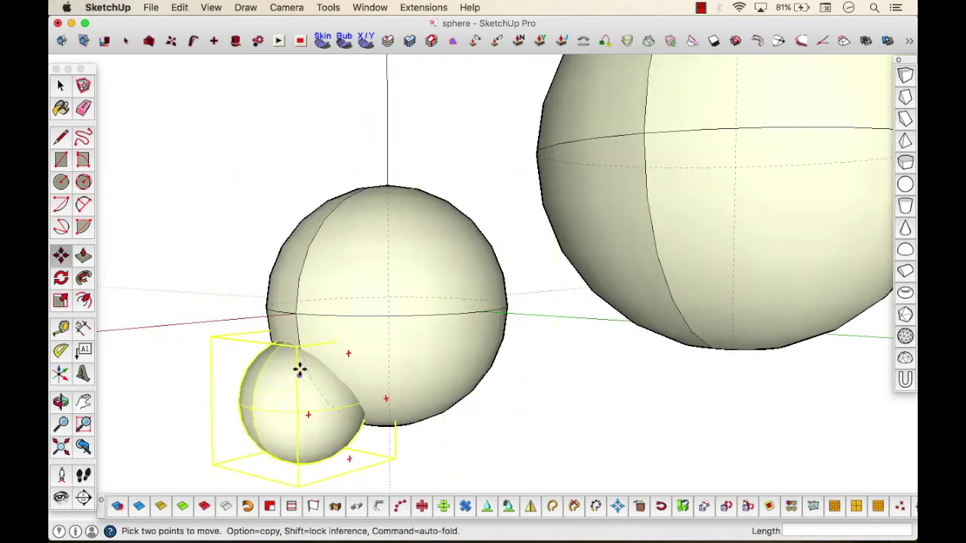
click(297, 375)
middle_drag(300, 360, 285, 399)
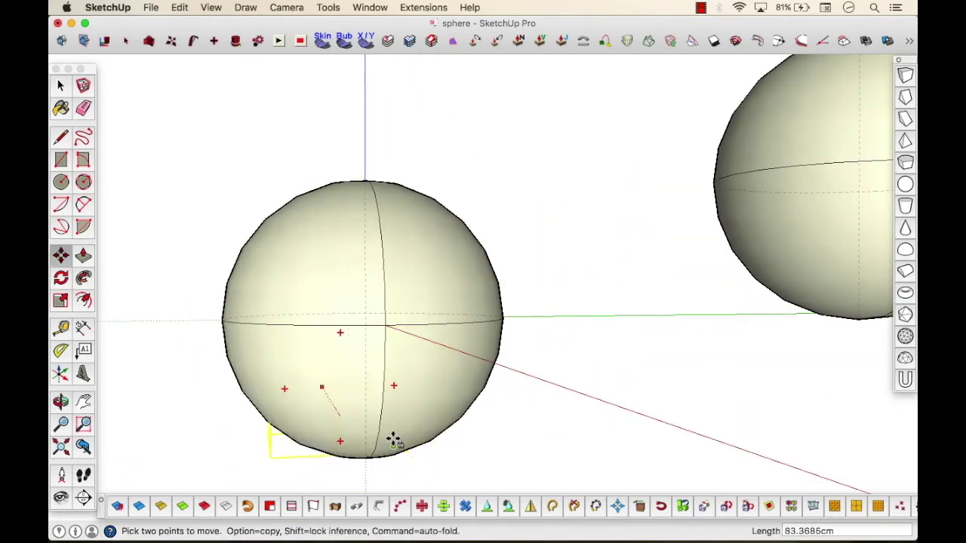
click(358, 451)
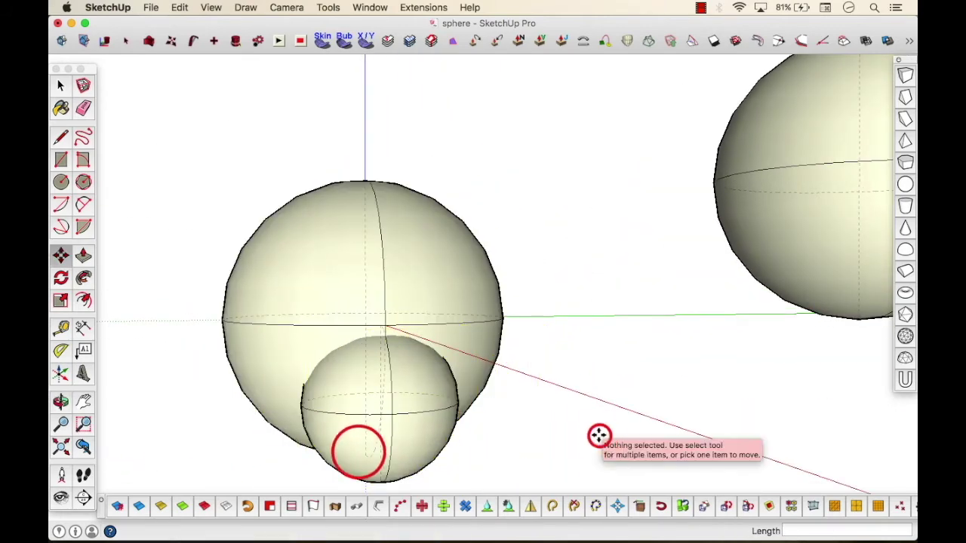
Step: Draw a horizontal rectangle of about 222 by 265 cm through the sphere at the origin
middle_drag(600, 436, 489, 507)
middle_drag(468, 430, 637, 415)
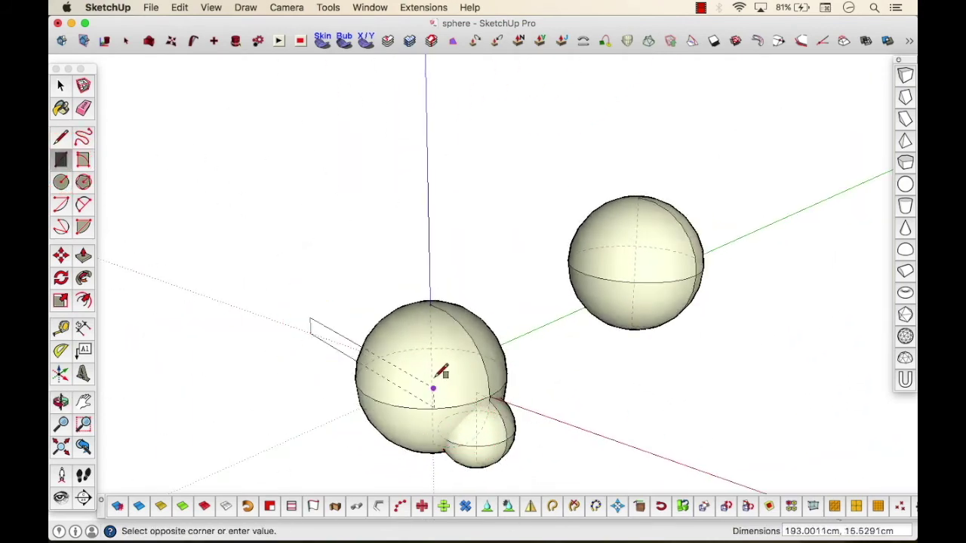
scroll(441, 372, down, 5)
click(542, 389)
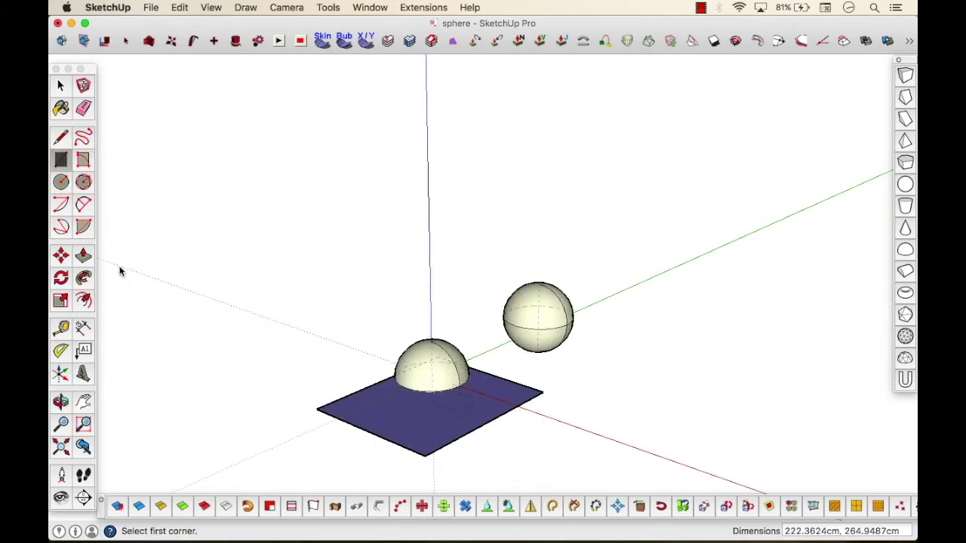
Step: Select the whole rectangle and lower it about 44 cm towards the bottom of the overlapping spheres
click(60, 85)
drag(249, 352, 249, 352)
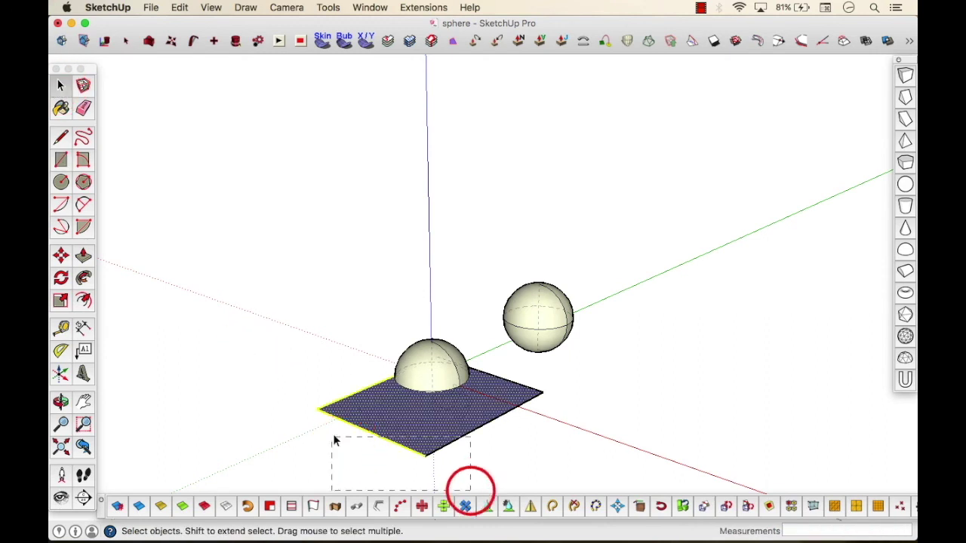
key(m)
click(494, 390)
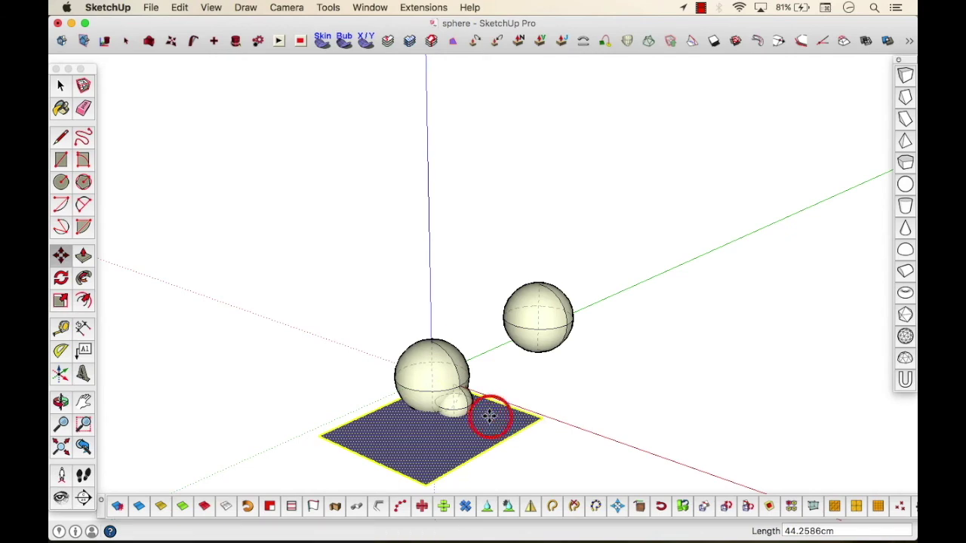
key(o)
drag(435, 404, 431, 324)
scroll(458, 324, down, 5)
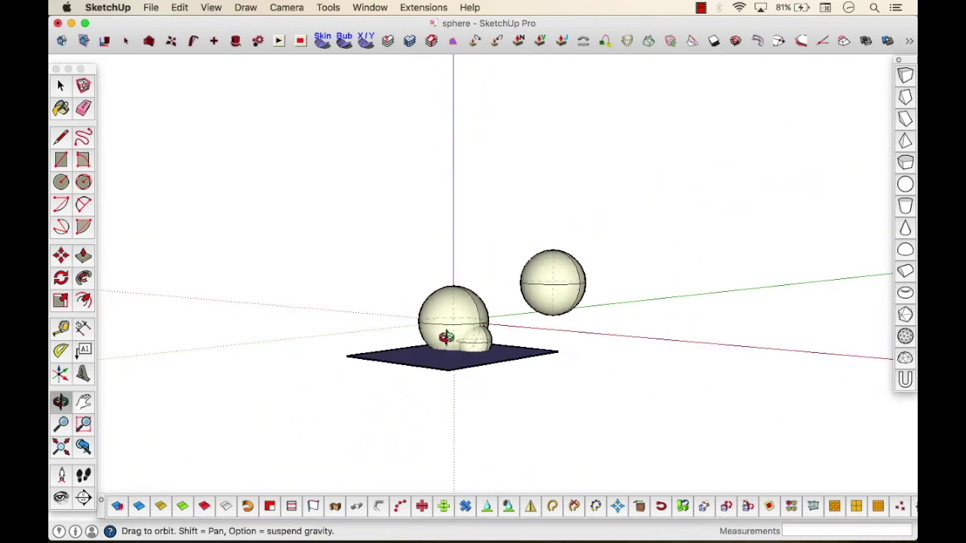
middle_drag(446, 337, 369, 422)
scroll(370, 422, up, 3)
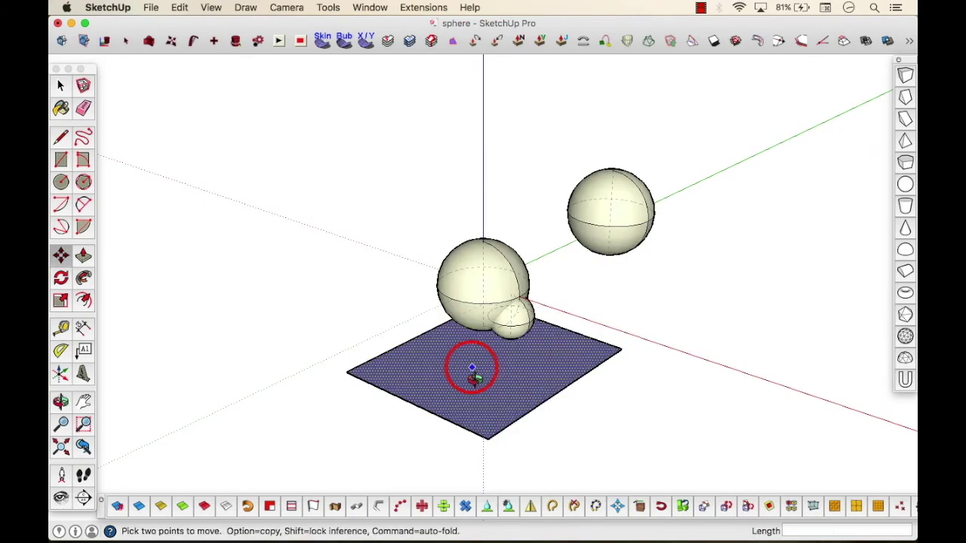
Step: Push/pull the horizontal rectangle about 15 cm into a slab beneath the overlapping spheres
mouse_move(470, 367)
middle_down()
mouse_move(509, 271)
mouse_move(489, 373)
mouse_move(503, 367)
mouse_move(530, 418)
mouse_move(513, 366)
mouse_move(519, 385)
middle_up()
drag(502, 424, 499, 409)
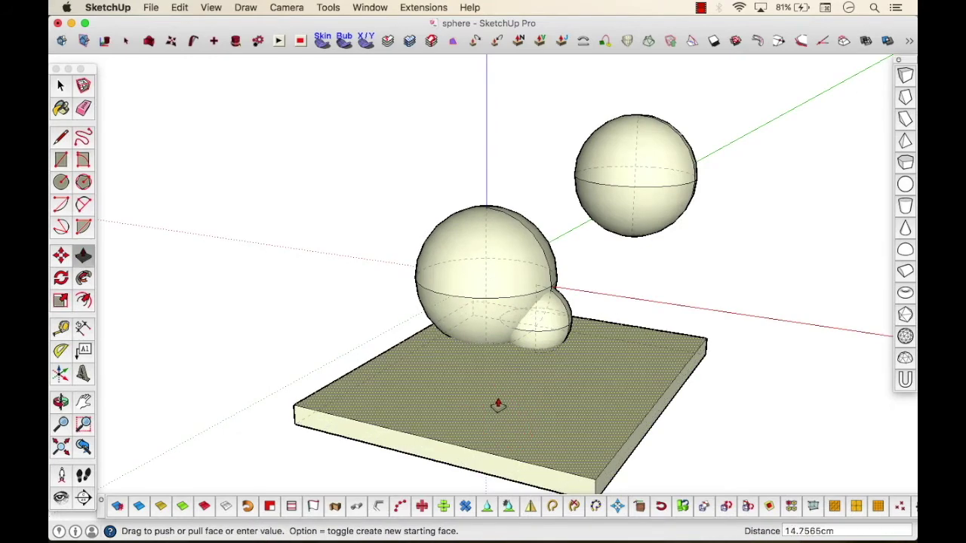
Step: Explode the group of the small sphere that overlaps the large sphere
middle_drag(498, 405, 334, 201)
key(space)
right_click(489, 244)
click(489, 245)
right_click(485, 243)
click(281, 204)
click(434, 183)
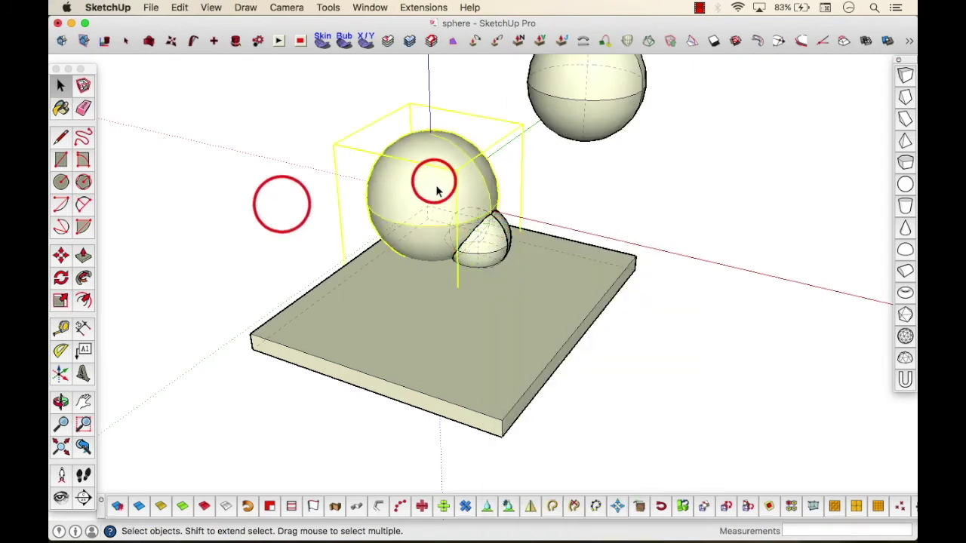
click(492, 239)
right_click(501, 235)
click(541, 308)
Step: Explode the group of the large sphere at the origin
middle_drag(569, 206, 529, 278)
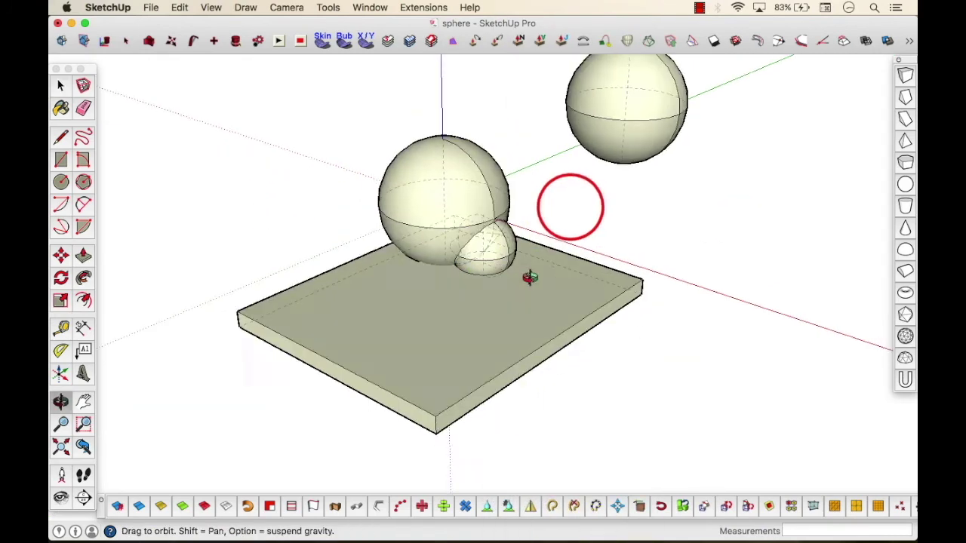
drag(529, 275, 432, 243)
click(60, 86)
scroll(465, 247, up, 3)
click(464, 247)
click(584, 213)
scroll(584, 213, up, 3)
click(452, 131)
right_click(452, 130)
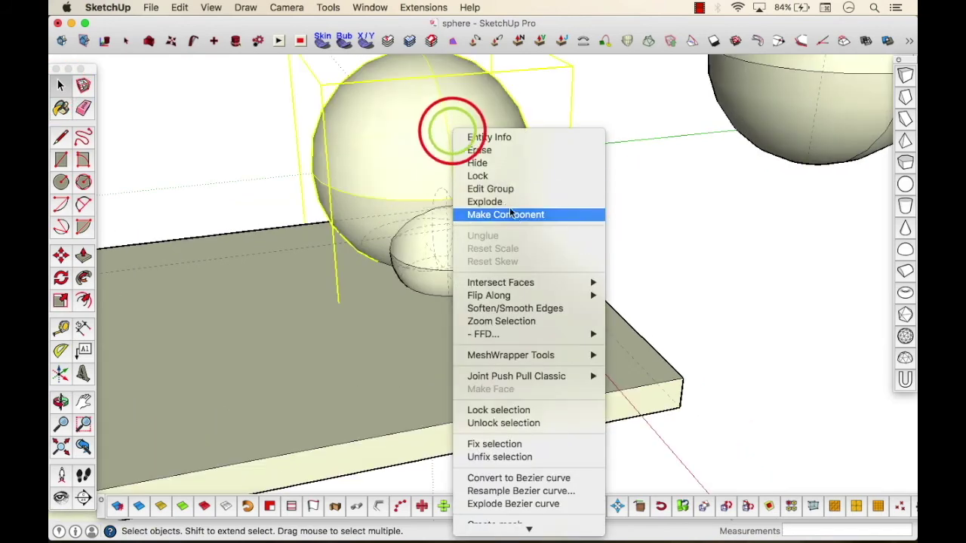
click(501, 201)
Step: Select the slab and small sphere without the large and distant spheres, and intersect their faces with the model
scroll(619, 201, down, 3)
click(631, 194)
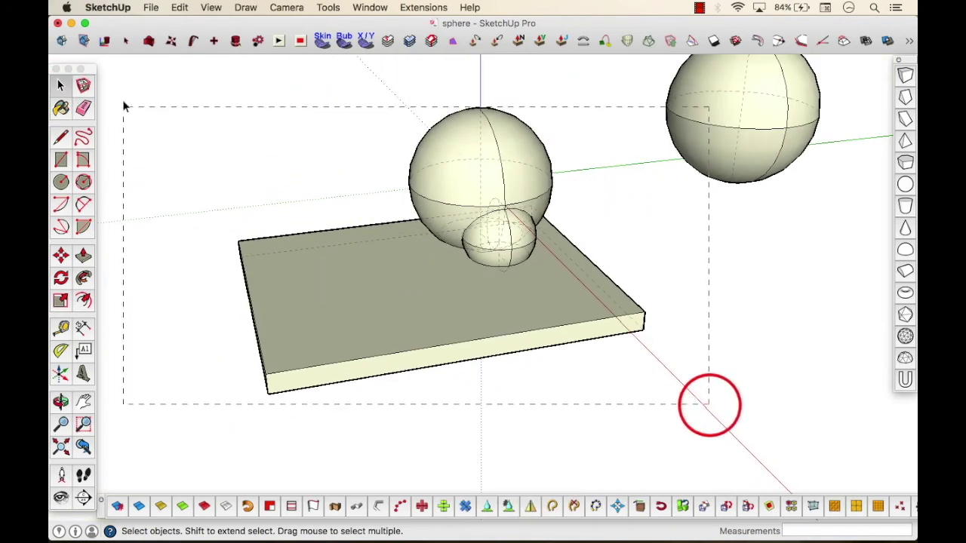
drag(126, 106, 126, 106)
scroll(525, 166, up, 3)
shift+click(483, 217)
middle_drag(286, 174, 392, 243)
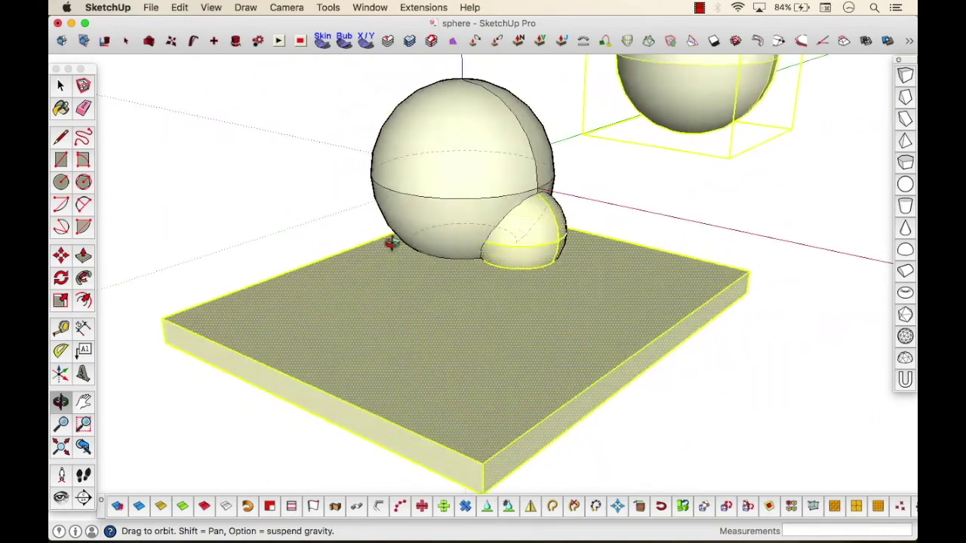
shift+click(680, 99)
right_click(404, 297)
mouse_move(483, 417)
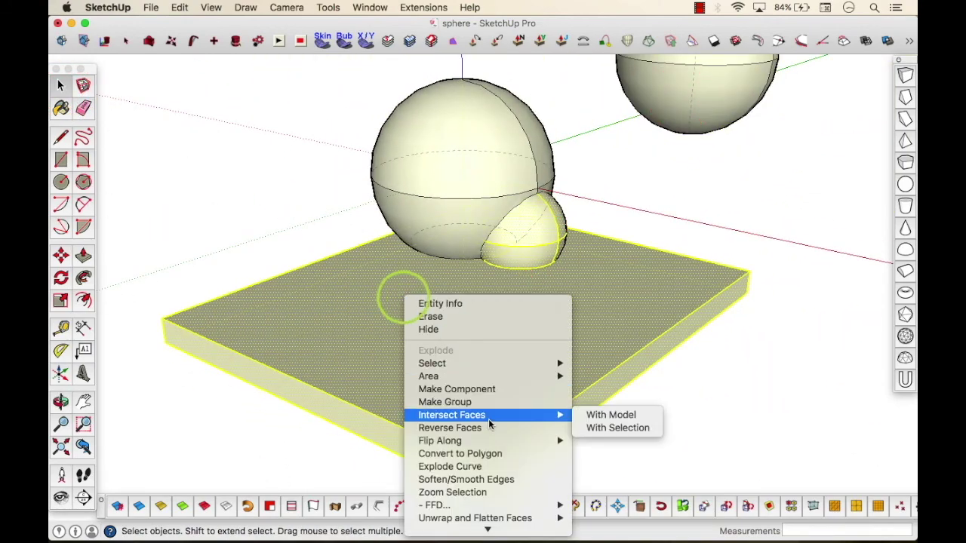
click(619, 415)
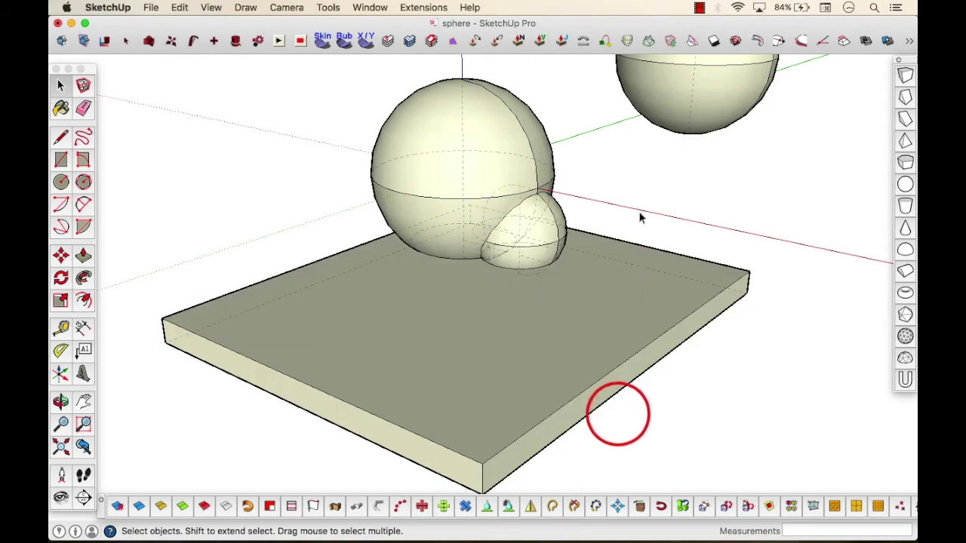
Step: Delete the slab's faces and side walls outside the two overlapping spheres
click(549, 321)
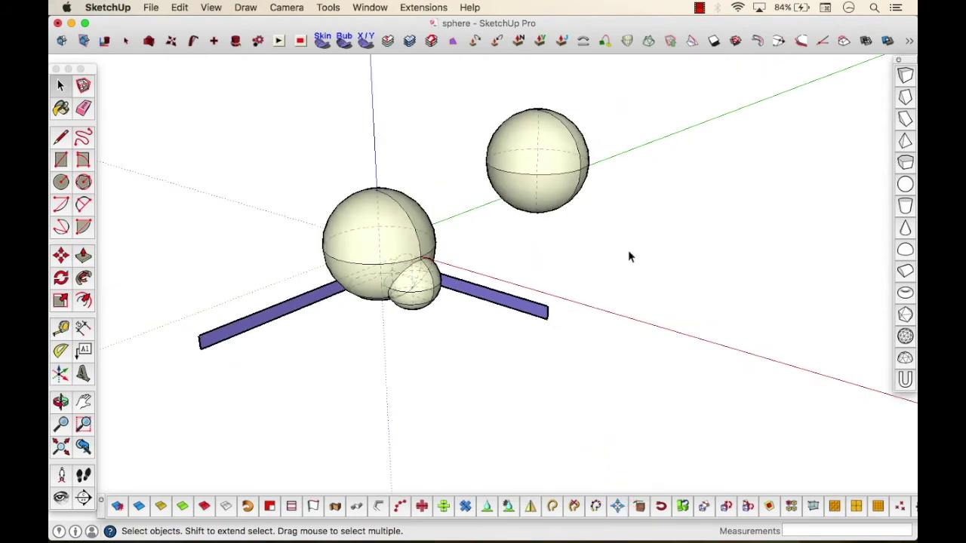
middle_drag(629, 254, 719, 340)
drag(594, 181, 539, 119)
scroll(464, 332, up, 3)
drag(653, 440, 528, 320)
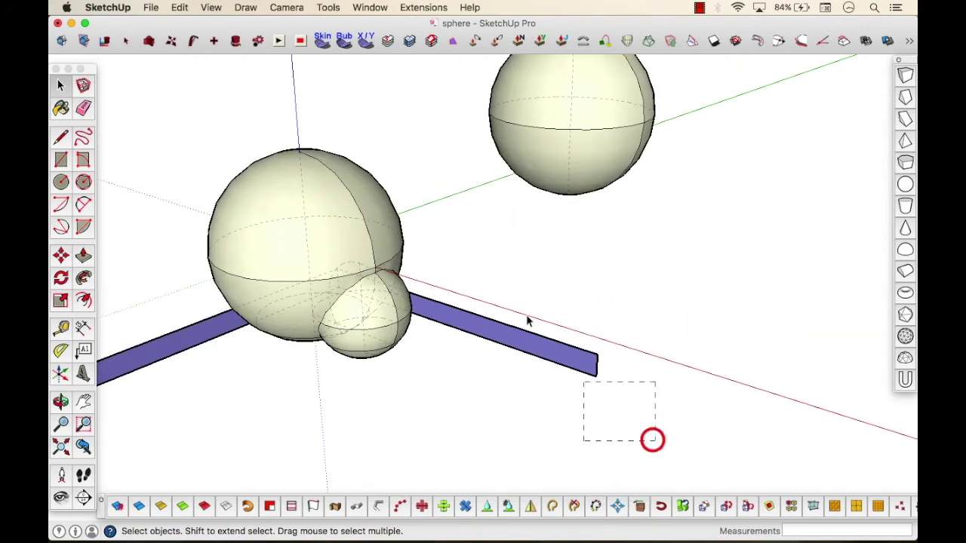
key(Delete)
shift+middle_drag(332, 340, 526, 320)
drag(374, 394, 151, 277)
key(Delete)
Step: Delete the separate sphere standing on the green axis
scroll(511, 334, up, 8)
mouse_move(442, 323)
middle_down()
mouse_move(459, 351)
mouse_move(475, 88)
mouse_move(388, 418)
mouse_move(473, 472)
middle_up()
scroll(407, 422, down, 4)
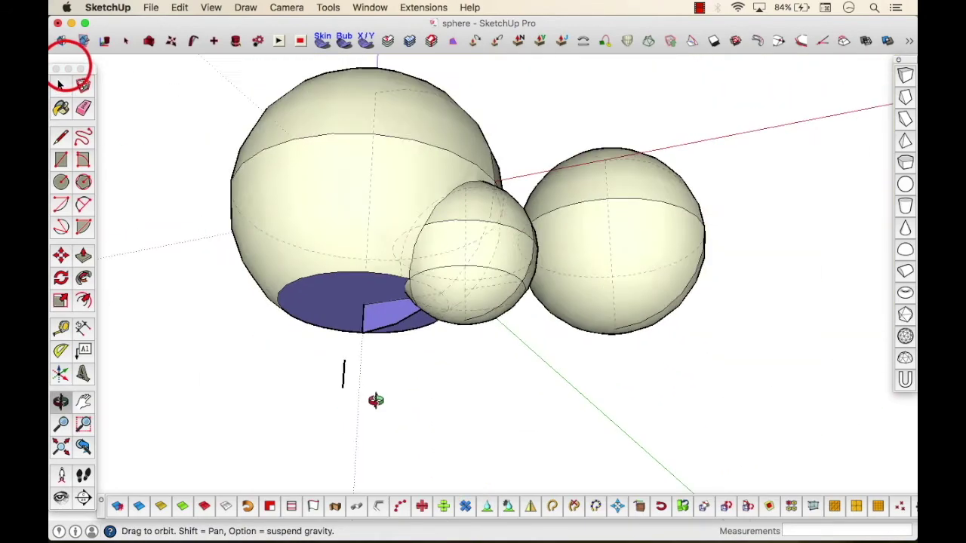
middle_drag(375, 399, 369, 263)
scroll(370, 263, down, 5)
drag(415, 92, 597, 265)
key(Delete)
Step: Delete the small sphere's lower portion below the cut plane together with the slab remnant beside it
scroll(378, 302, up, 4)
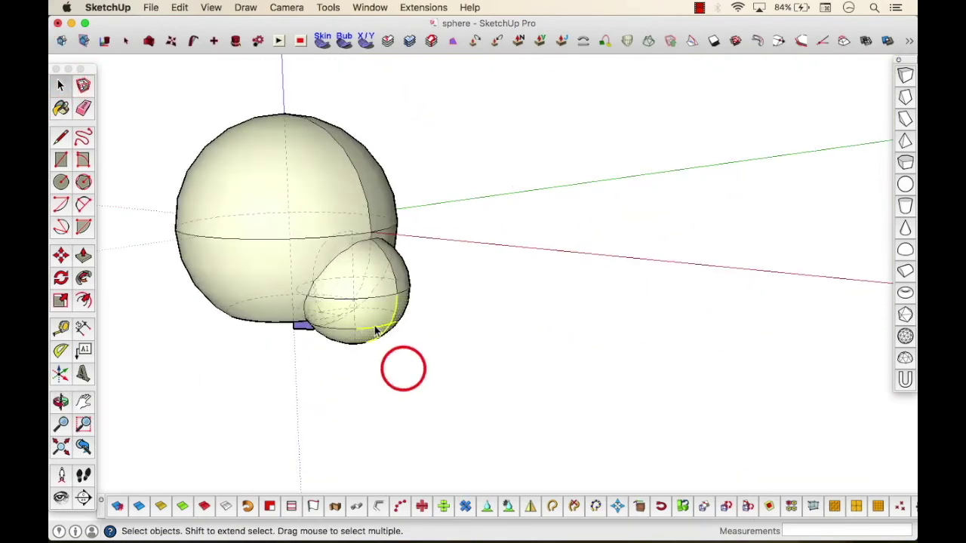
drag(427, 361, 337, 332)
scroll(337, 332, up, 5)
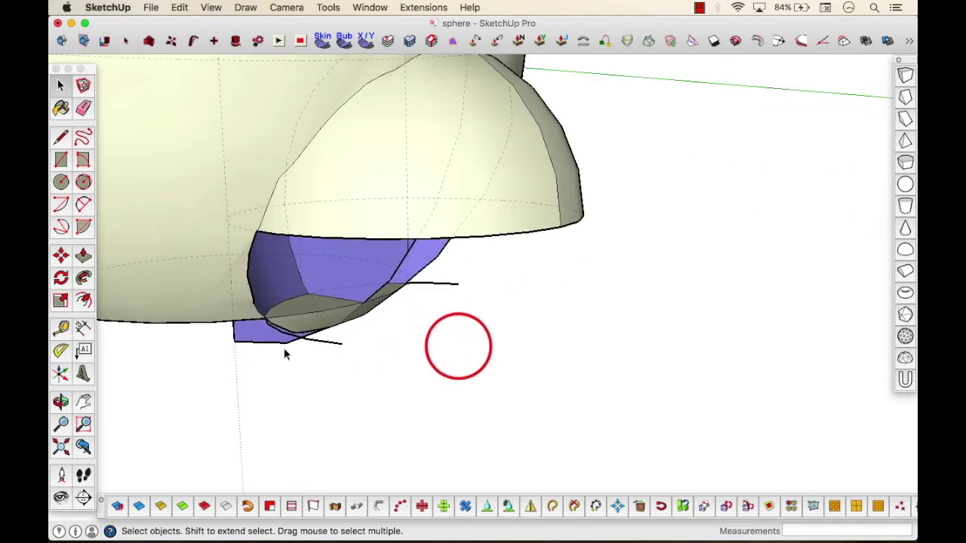
drag(241, 343, 222, 349)
key(Delete)
Step: Erase leftover edges and small fragments beneath the junction of the two spheres
mouse_move(282, 405)
middle_down()
mouse_move(403, 231)
mouse_move(377, 166)
middle_up()
click(88, 108)
click(424, 313)
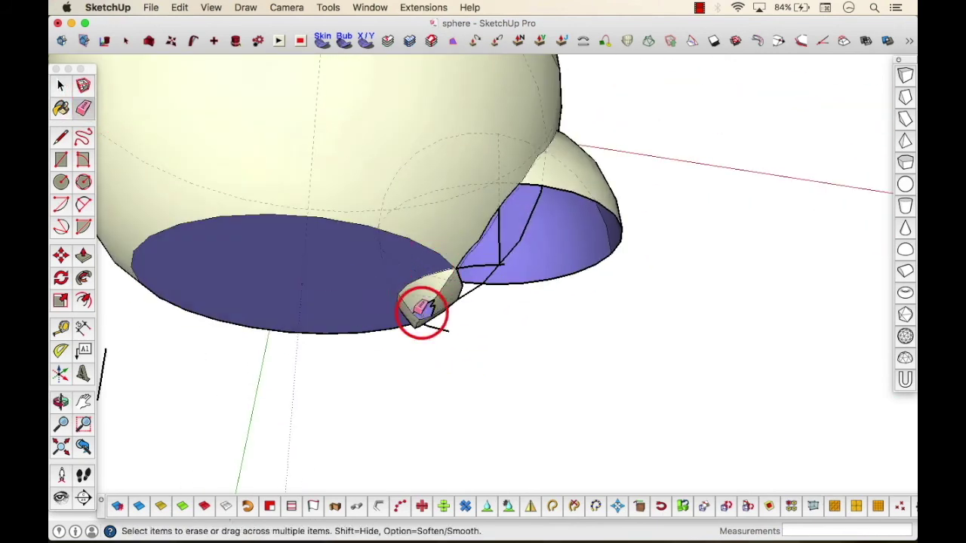
click(442, 300)
middle_drag(387, 258, 444, 352)
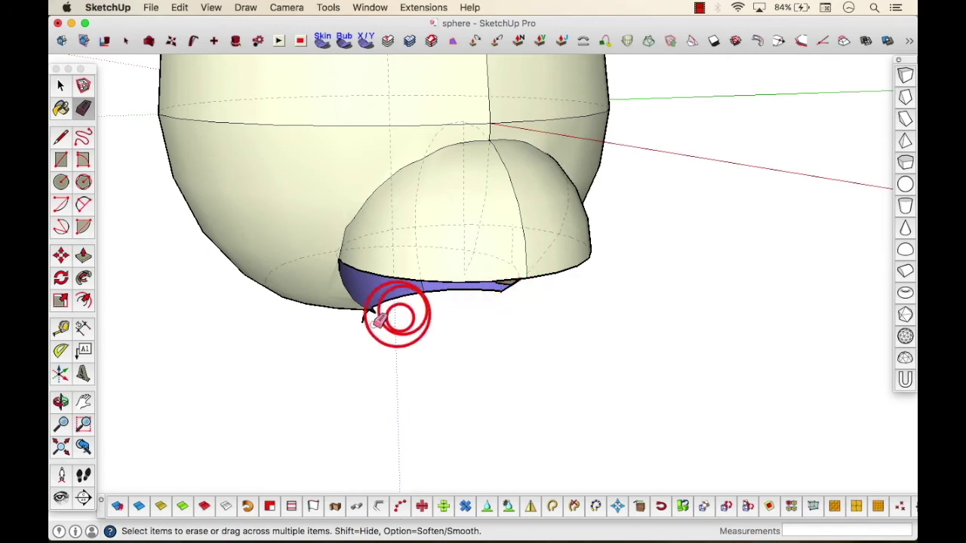
scroll(399, 312, up, 5)
scroll(423, 302, down, 5)
click(541, 257)
Step: Try to delete leftover geometry around the sphere junction, and undo the deletion
middle_drag(607, 292, 763, 281)
key(space)
drag(767, 285, 630, 111)
key(Delete)
mouse_move(630, 111)
middle_down()
mouse_move(343, 197)
mouse_move(441, 233)
mouse_move(576, 235)
mouse_move(561, 274)
middle_up()
key(super+z)
click(64, 83)
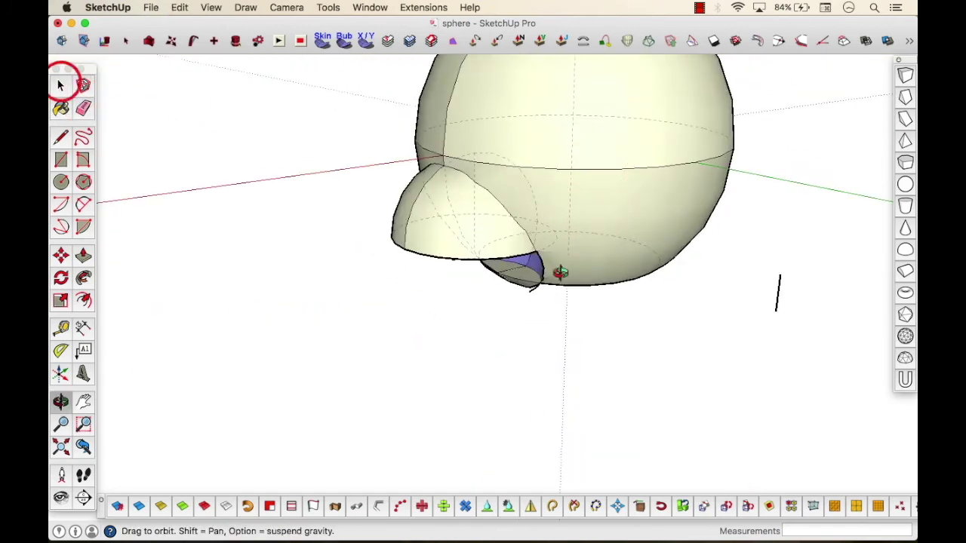
Step: Delete the small sphere's protruding outer surface and nearby fragments to open the cavity in the large sphere
scroll(561, 274, up, 3)
click(423, 200)
key(Delete)
click(364, 261)
drag(420, 268, 364, 218)
key(Delete)
scroll(509, 270, up, 2)
middle_drag(508, 269, 446, 264)
drag(446, 280, 375, 222)
key(Delete)
Step: Delete the remaining faces and loose edges hanging below the cavity at the large sphere's flat base
scroll(523, 330, up, 4)
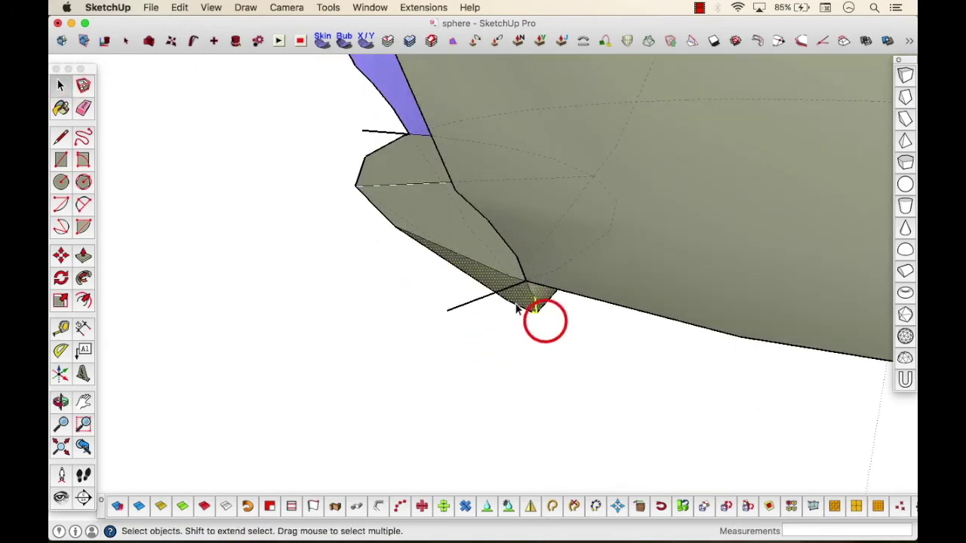
middle_drag(488, 252, 494, 115)
drag(487, 273, 462, 268)
key(Delete)
middle_drag(543, 254, 595, 224)
drag(652, 321, 584, 246)
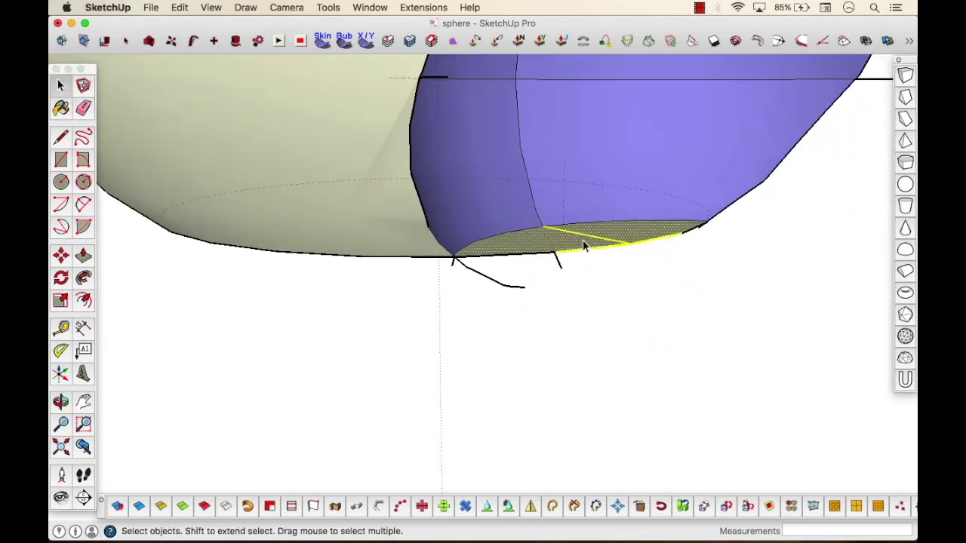
key(Delete)
scroll(472, 263, up, 4)
middle_drag(471, 263, 692, 268)
scroll(479, 267, down, 5)
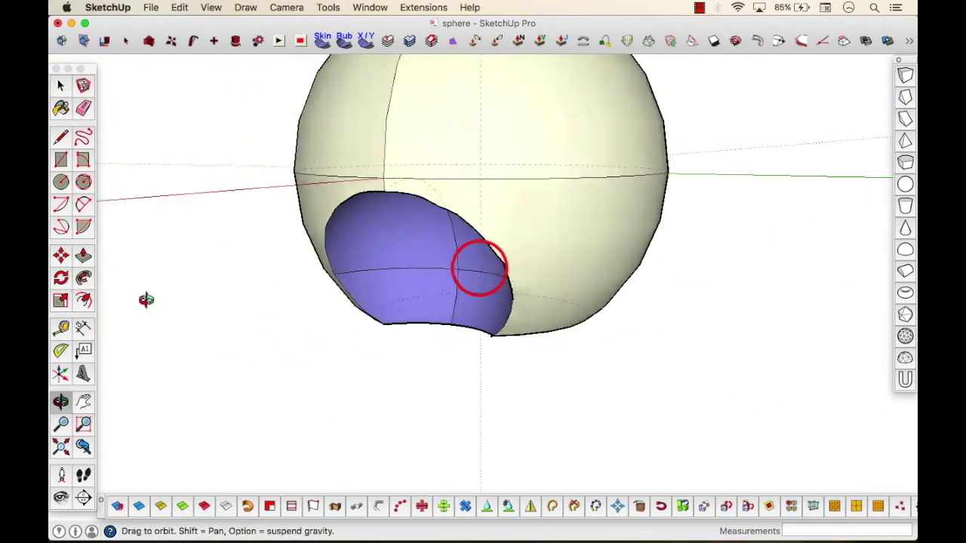
Step: Copy the whole carved sphere, paste the duplicate beside the original along the green axis, and select all of the duplicate
middle_drag(380, 175, 298, 182)
triple_click(378, 198)
key(super+c)
key(super+v)
click(521, 238)
scroll(532, 302, down, 3)
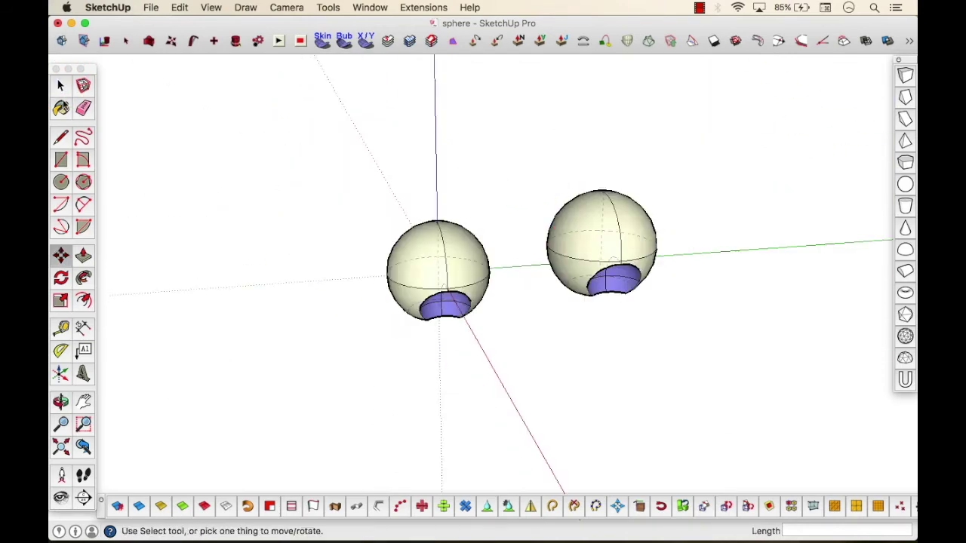
key(space)
triple_click(647, 230)
right_click(649, 229)
click(698, 422)
Step: Apply Multiple Offsets by Constant to the whole carved sphere at the origin with number 1, distance 0.4500cm, direction Inside and Del Face No
click(656, 139)
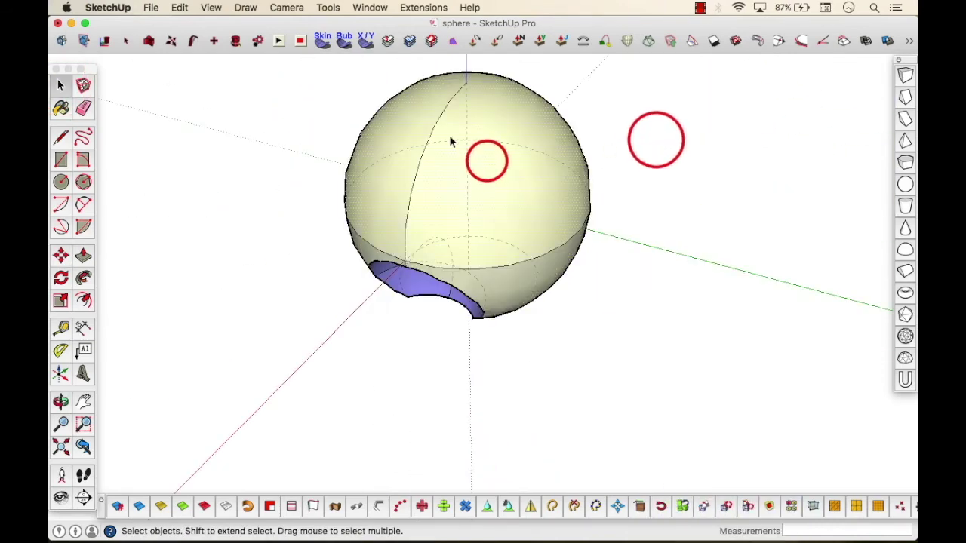
drag(602, 357, 601, 358)
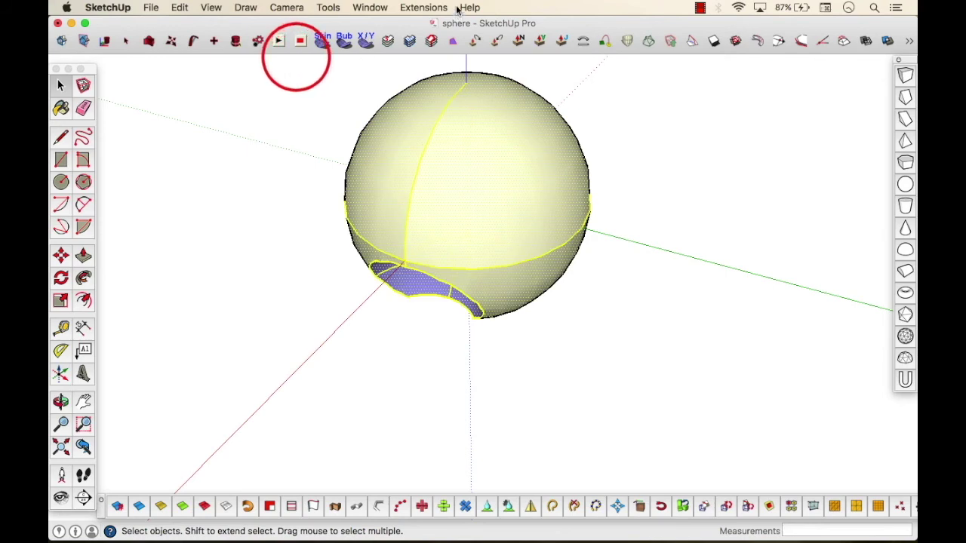
click(425, 7)
click(466, 89)
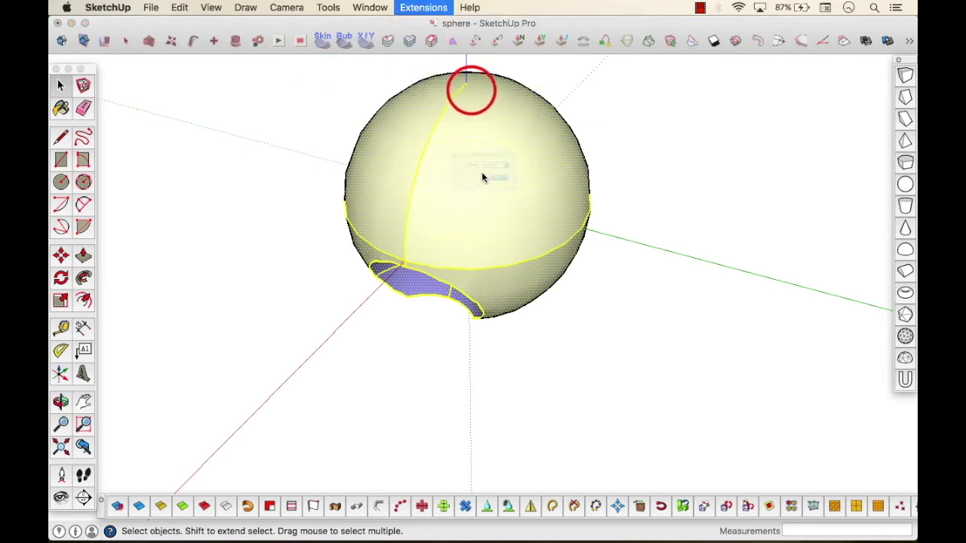
click(529, 192)
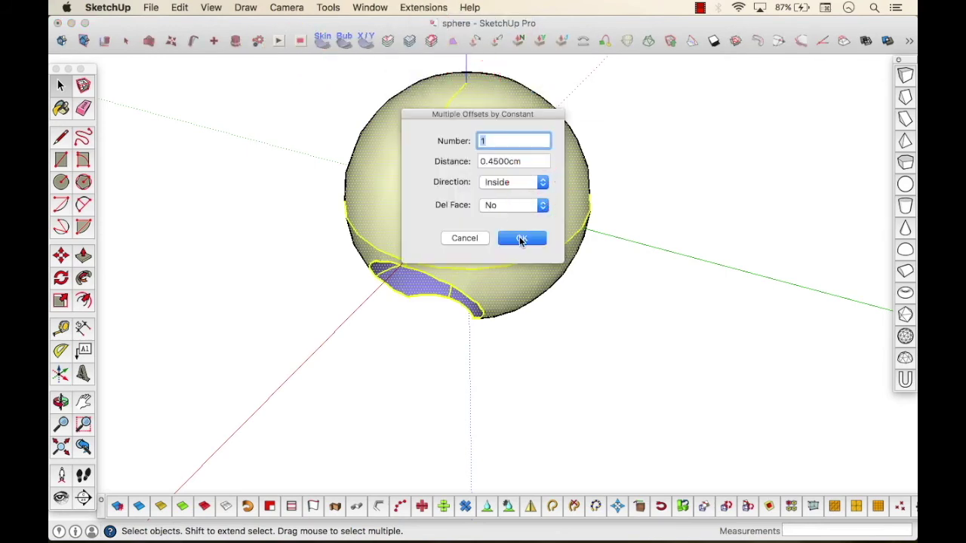
click(521, 238)
click(648, 169)
Step: Select the entire panelled sphere and remove a section of the outer surface's grid strips from the selection
scroll(455, 209, up, 5)
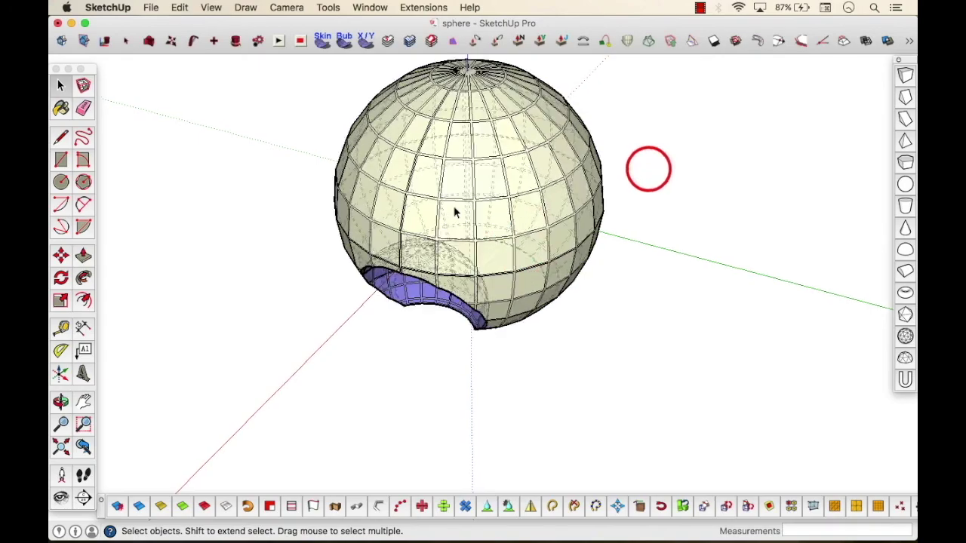
scroll(431, 199, up, 3)
scroll(431, 198, down, 8)
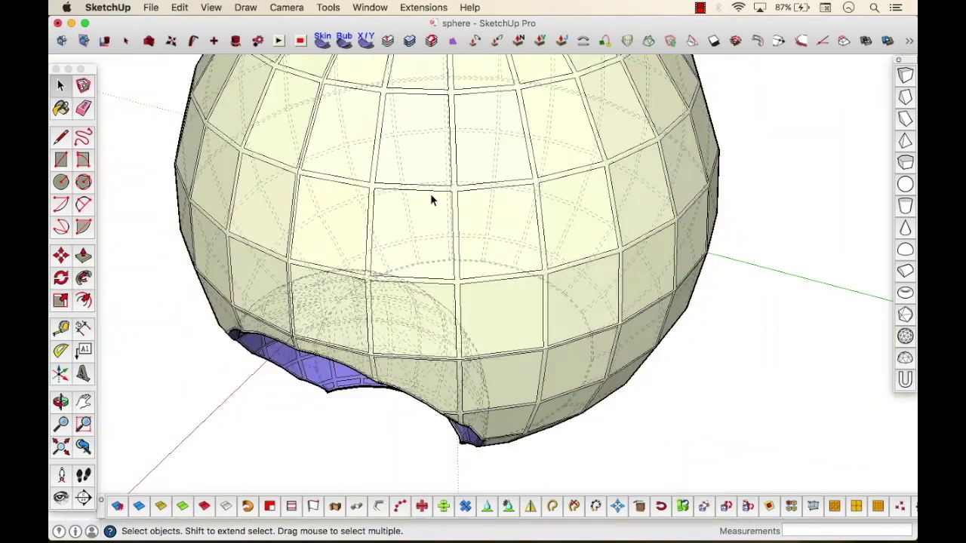
middle_drag(416, 202, 499, 287)
scroll(498, 286, down, 4)
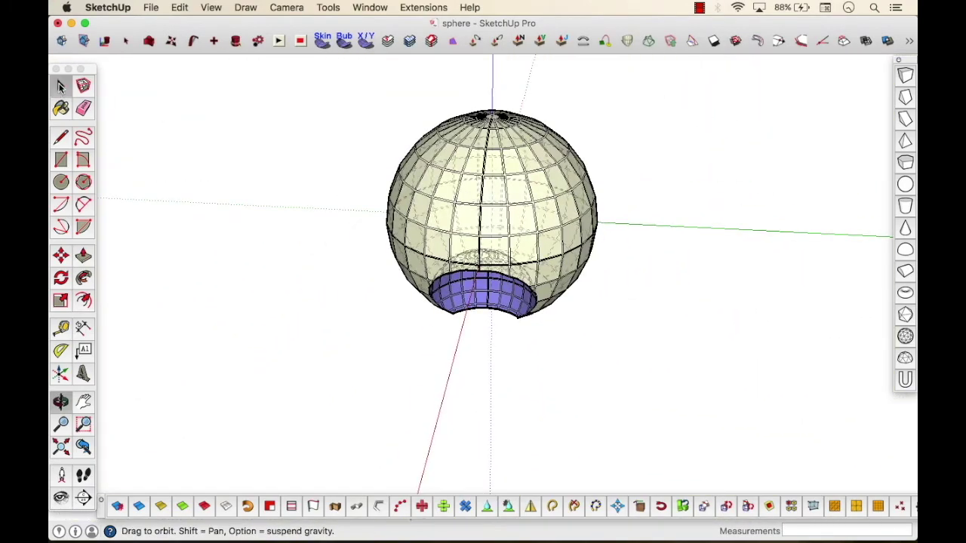
click(60, 86)
scroll(371, 169, down, 2)
drag(565, 292, 563, 290)
scroll(452, 198, up, 8)
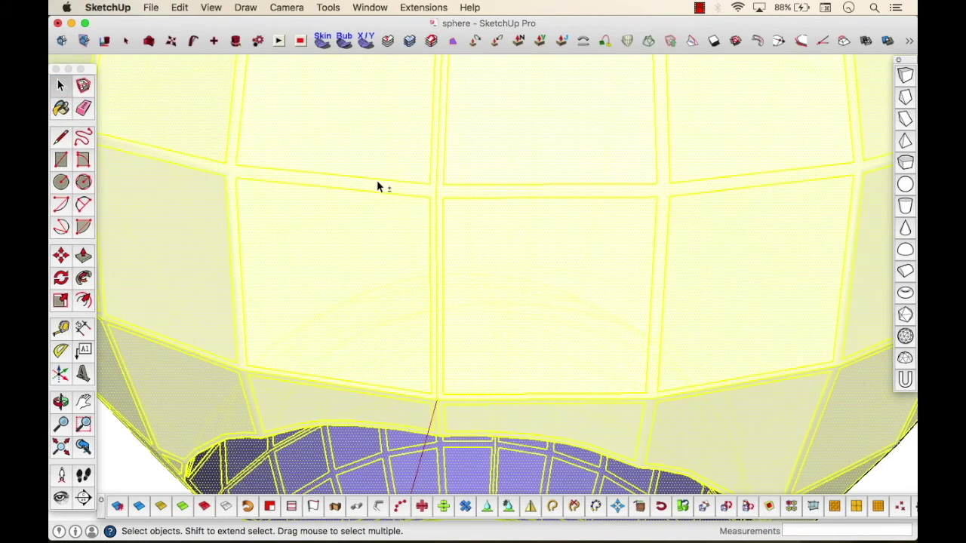
click(371, 185)
Step: Remove the grid strips across the cavity's inner surface from the selection, keeping its panels selected
scroll(466, 192, up, 2)
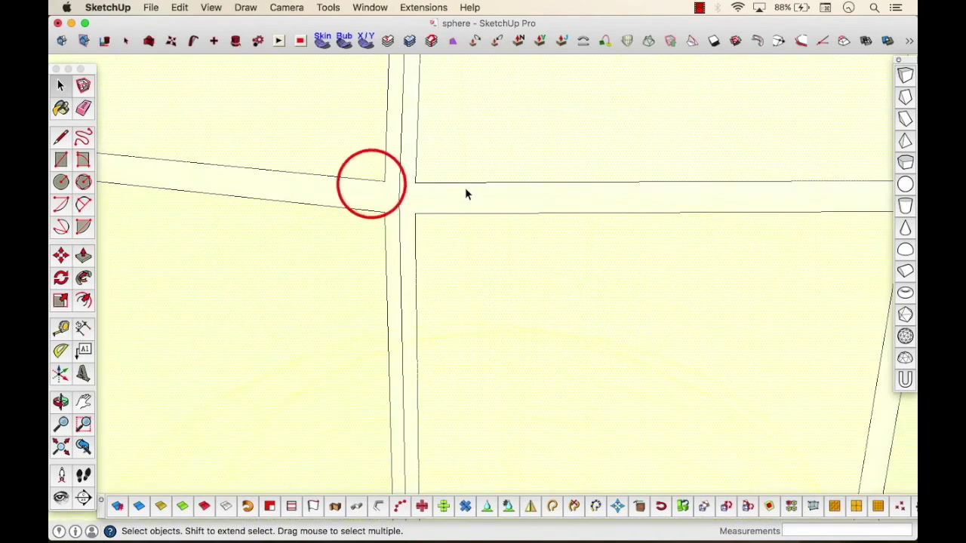
scroll(474, 186, down, 5)
scroll(377, 329, up, 6)
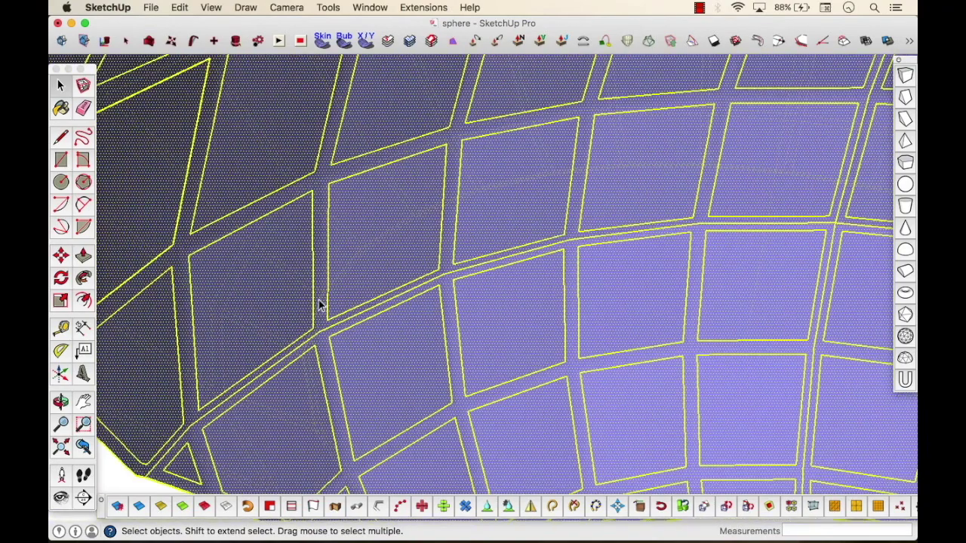
shift+click(338, 410)
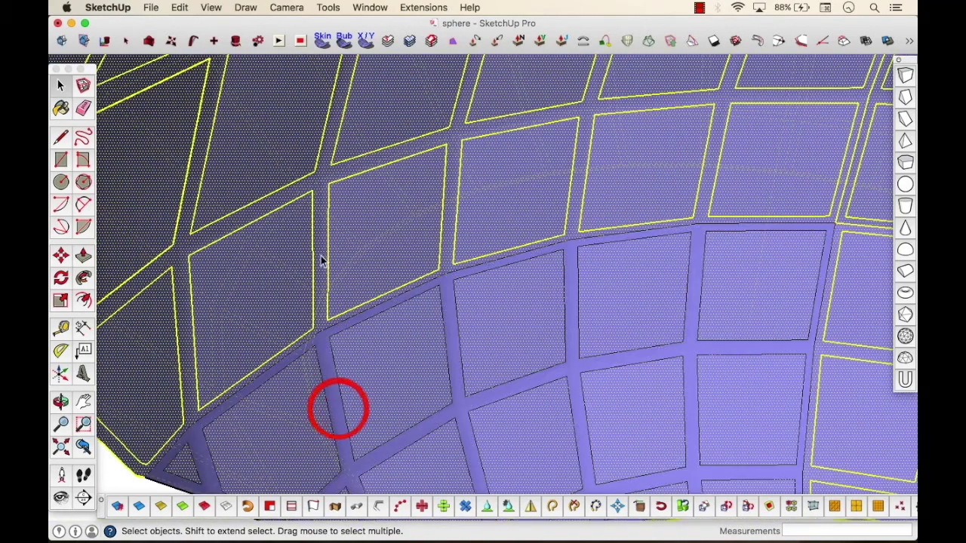
shift+click(707, 192)
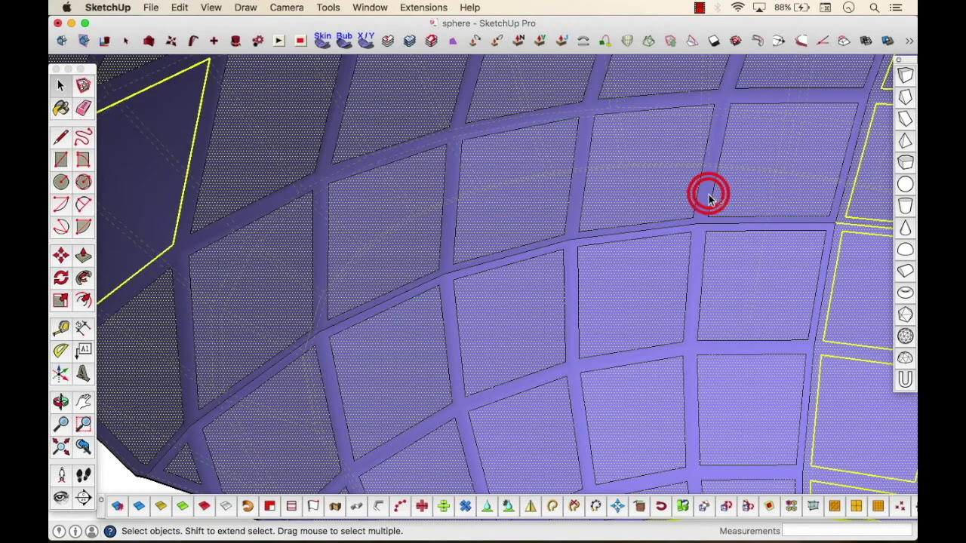
scroll(540, 237, down, 5)
scroll(768, 239, up, 5)
scroll(834, 213, up, 2)
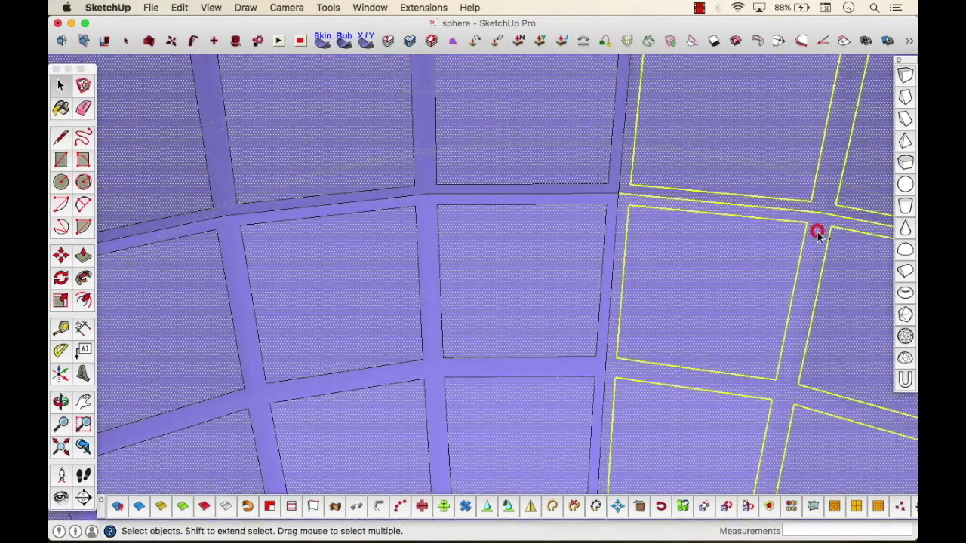
shift+click(817, 231)
scroll(607, 249, down, 5)
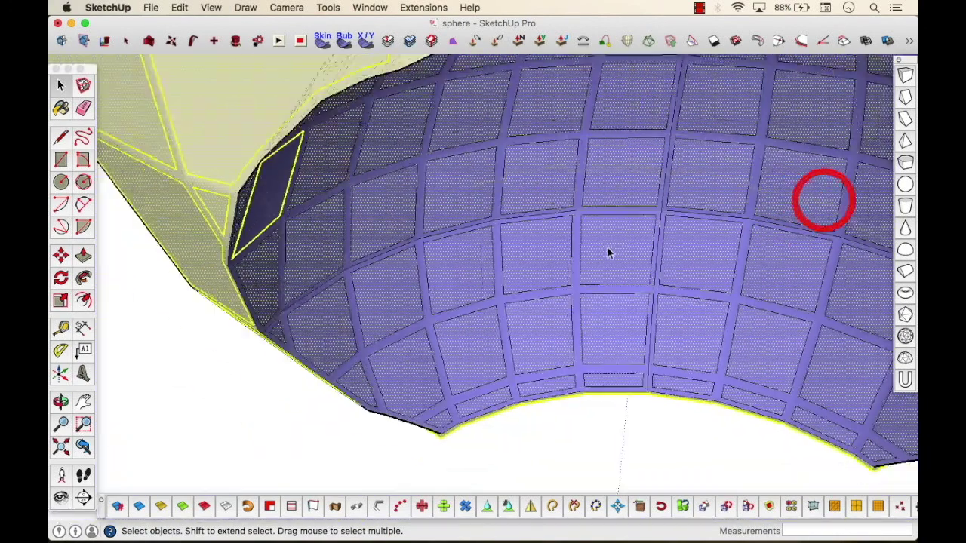
Step: Remove the remaining grid strips on the sphere's outer surface from the selection
scroll(402, 234, up, 2)
scroll(402, 234, up, 4)
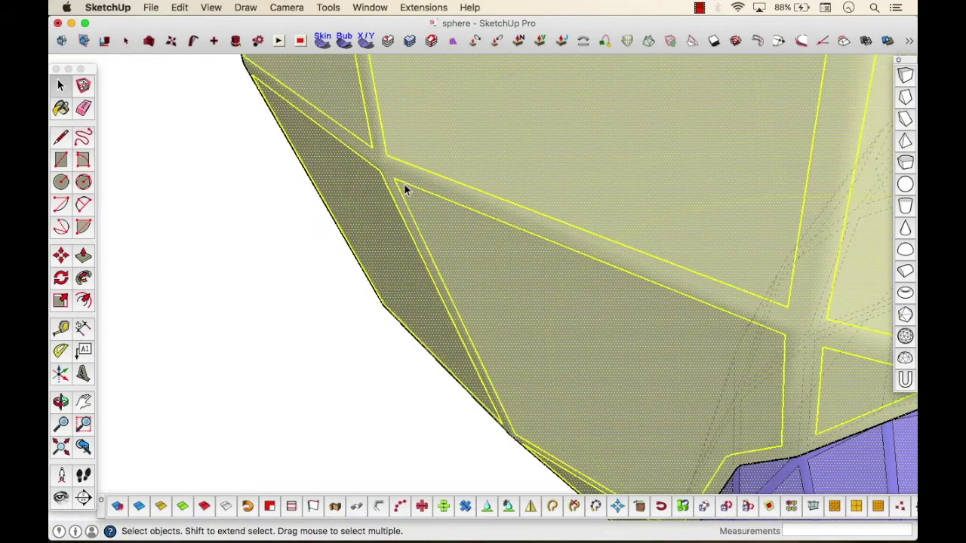
shift+click(411, 175)
scroll(407, 186, down, 6)
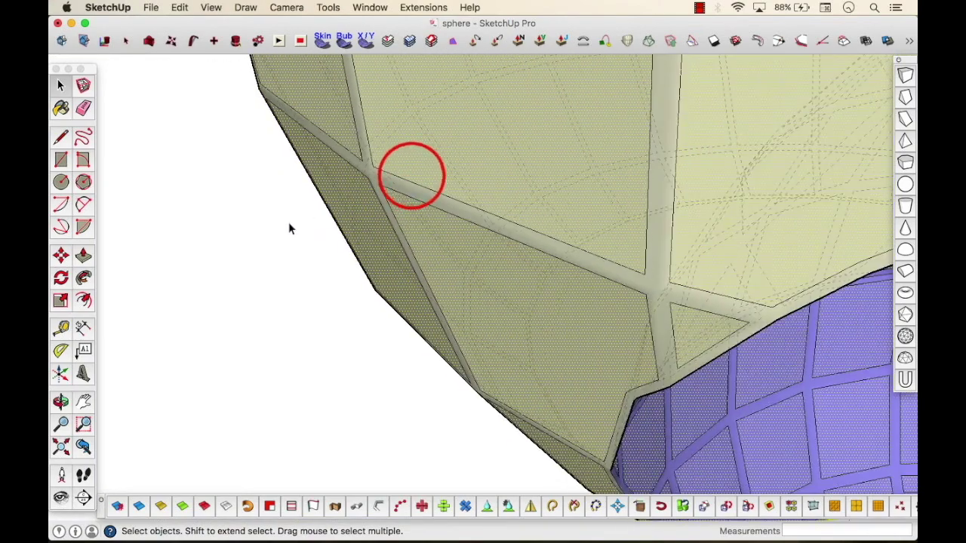
Step: Adjust the selection at the rim edges along the flat base, and delete all the selected panels from the grid frame
scroll(670, 209, down, 5)
scroll(519, 232, up, 8)
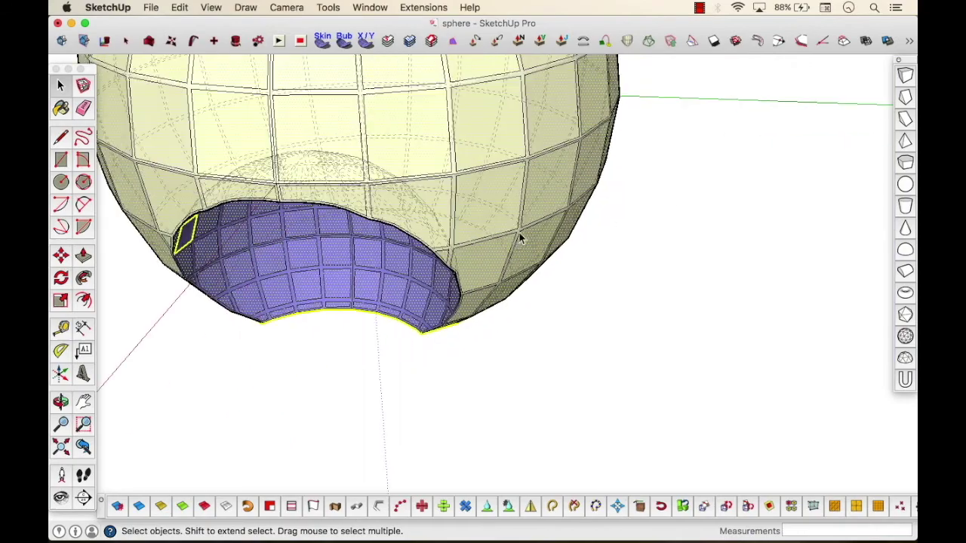
scroll(388, 319, up, 5)
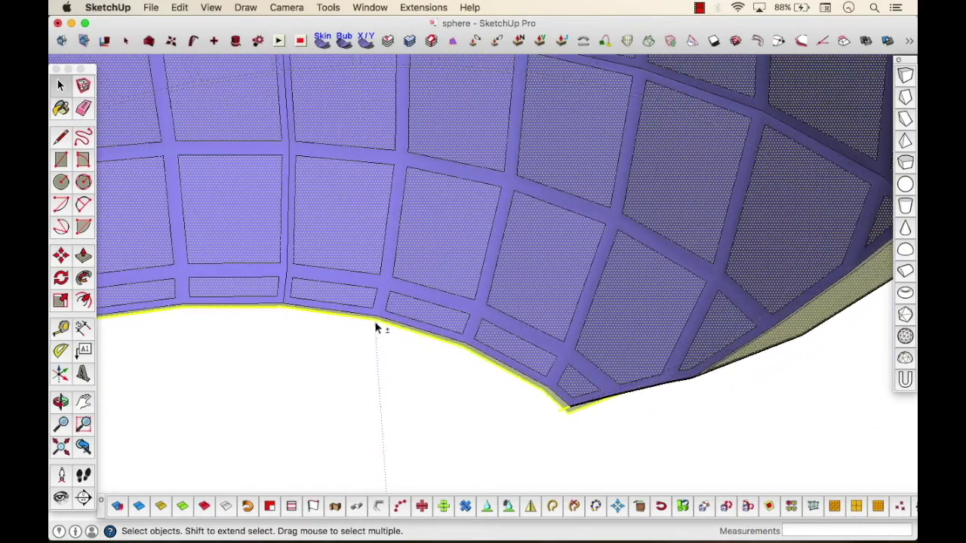
click(376, 319)
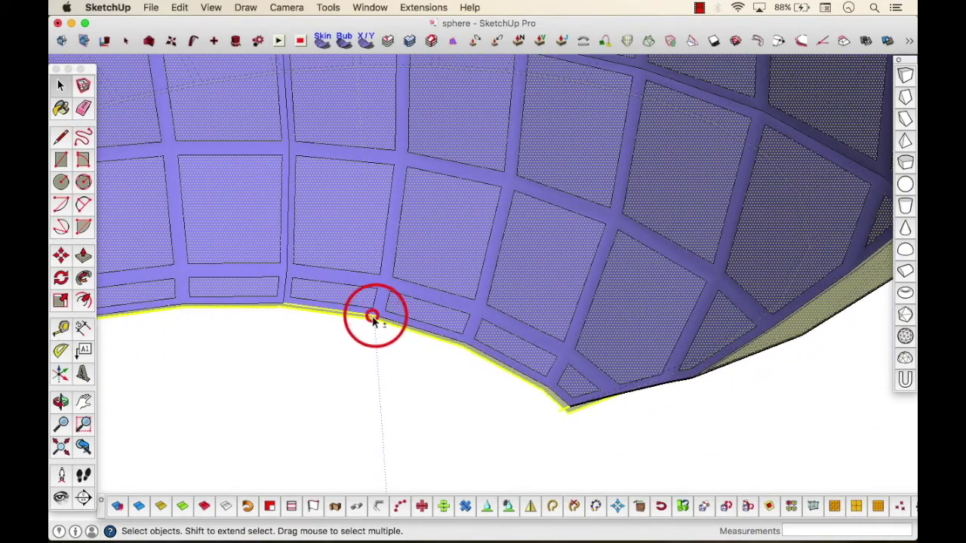
scroll(581, 423, up, 6)
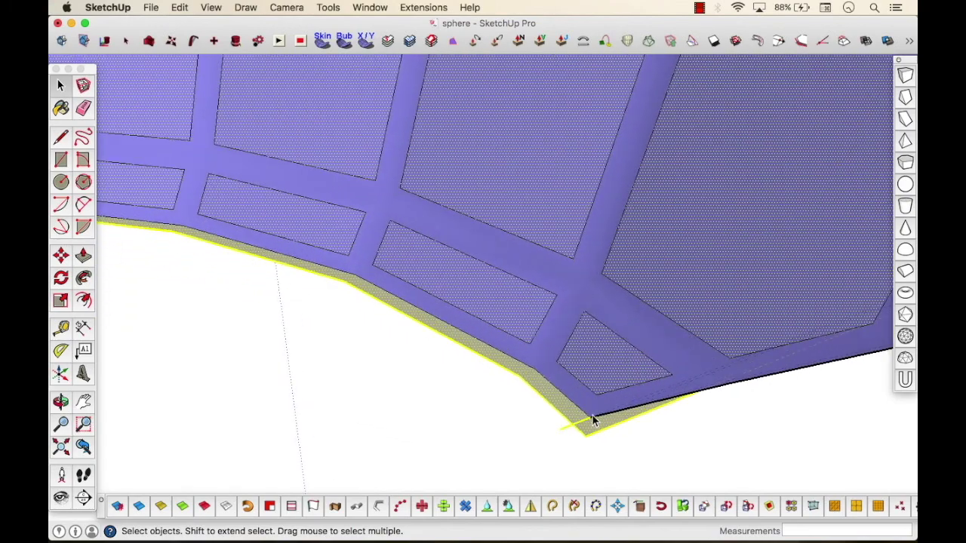
scroll(570, 398, down, 10)
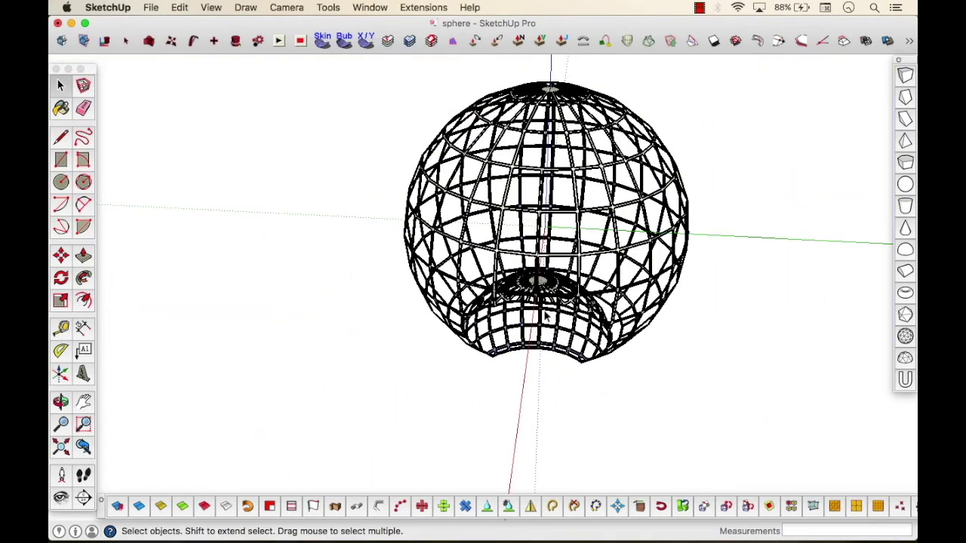
Step: Show hidden geometry and offset the border of the filled outer panel beside the cavity inward
scroll(566, 345, up, 5)
middle_drag(553, 323, 103, 149)
scroll(559, 223, up, 5)
middle_drag(684, 207, 422, 226)
middle_drag(478, 265, 362, 273)
scroll(362, 273, up, 3)
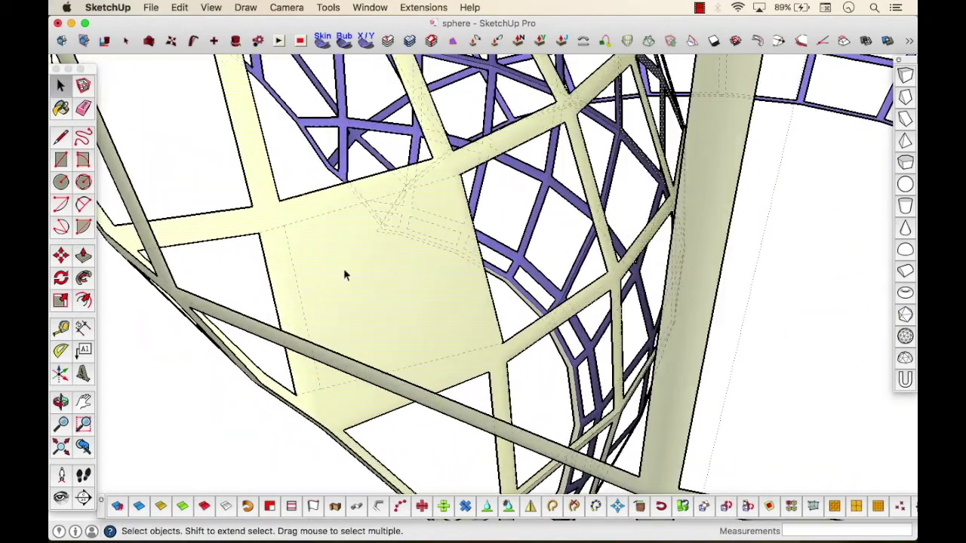
click(213, 7)
click(226, 80)
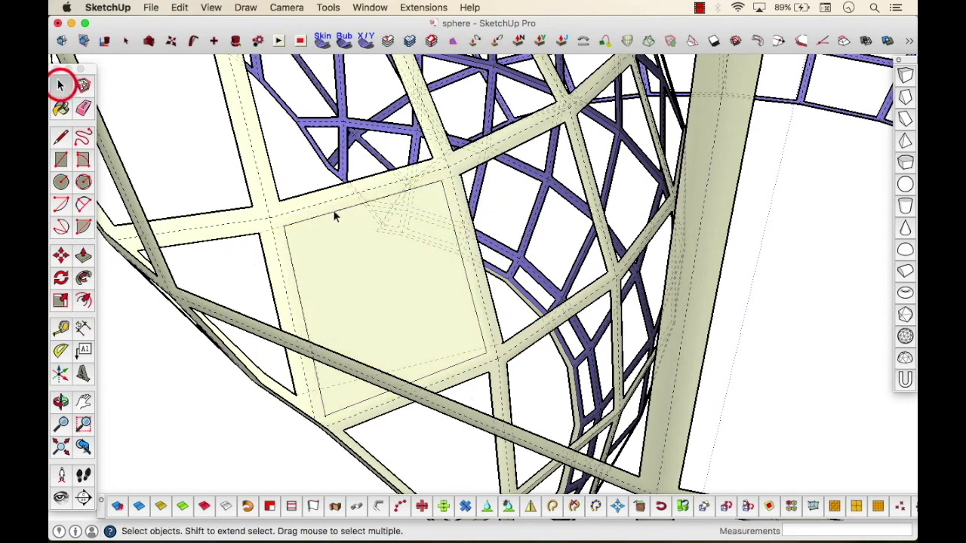
Step: Delete the inner face of the filled outer panel beside the cavity to open it
middle_drag(375, 252, 462, 144)
scroll(462, 144, down, 4)
scroll(194, 89, up, 5)
drag(184, 99, 420, 189)
drag(509, 321, 690, 307)
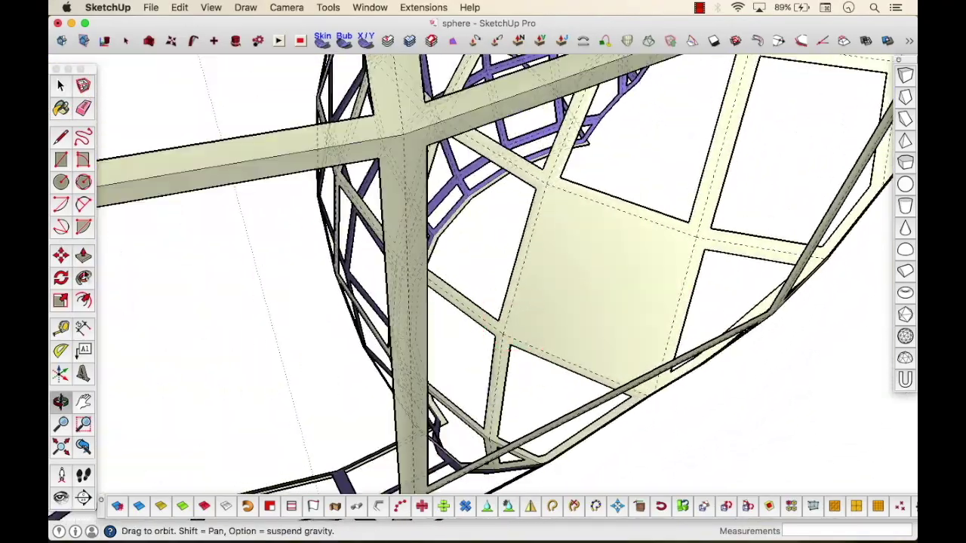
click(572, 252)
key(Delete)
Step: Repeat the inward offset on the next filled outer panel above the cavity and delete its inner face
scroll(572, 252, down, 8)
middle_drag(742, 254, 586, 418)
scroll(623, 410, up, 7)
click(81, 305)
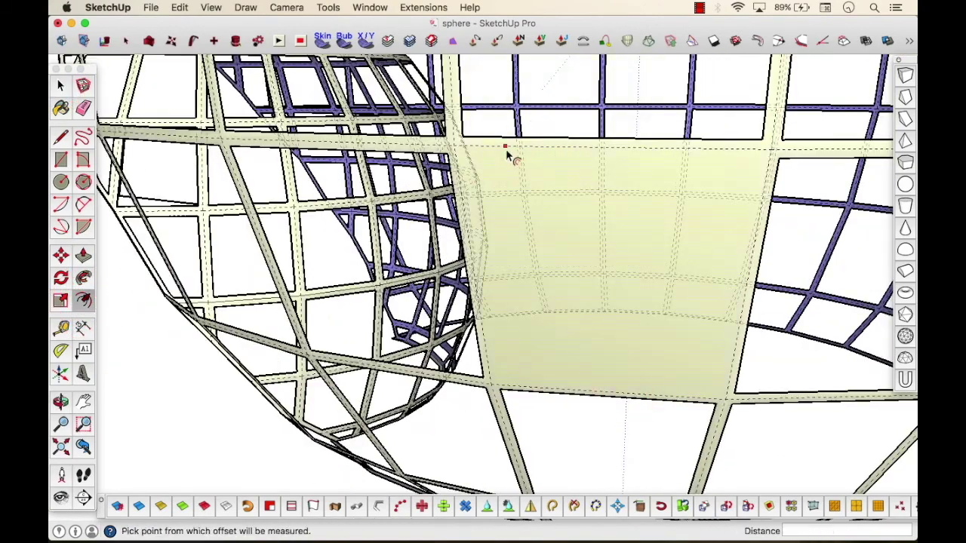
double_click(496, 153)
key(space)
click(558, 235)
key(Delete)
scroll(558, 235, down, 8)
Step: Turn off hidden geometry and select the entire carved grid frame
click(210, 8)
click(249, 78)
middle_drag(365, 284, 611, 198)
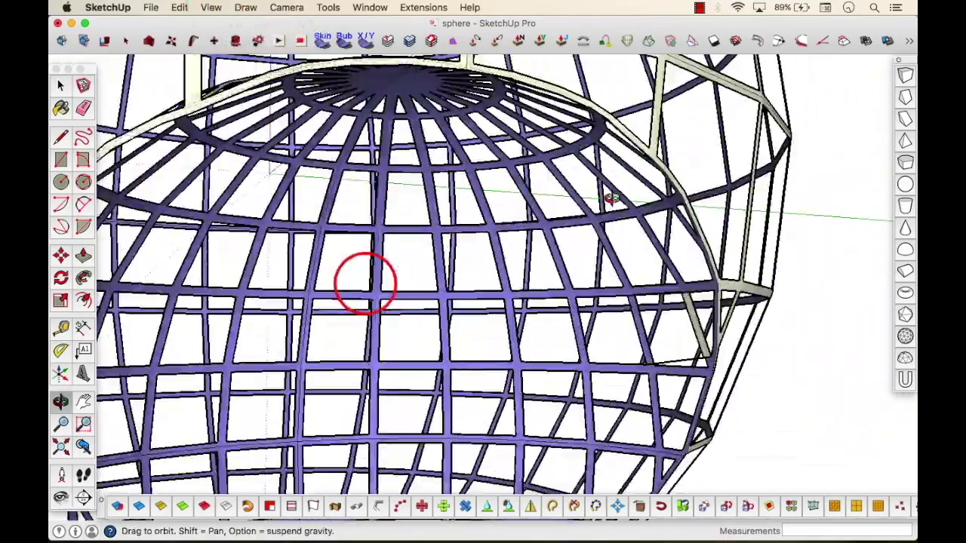
scroll(612, 198, down, 6)
middle_drag(524, 306, 478, 367)
scroll(479, 367, down, 3)
middle_drag(455, 284, 367, 386)
scroll(367, 386, down, 3)
middle_drag(285, 275, 370, 253)
drag(258, 180, 552, 428)
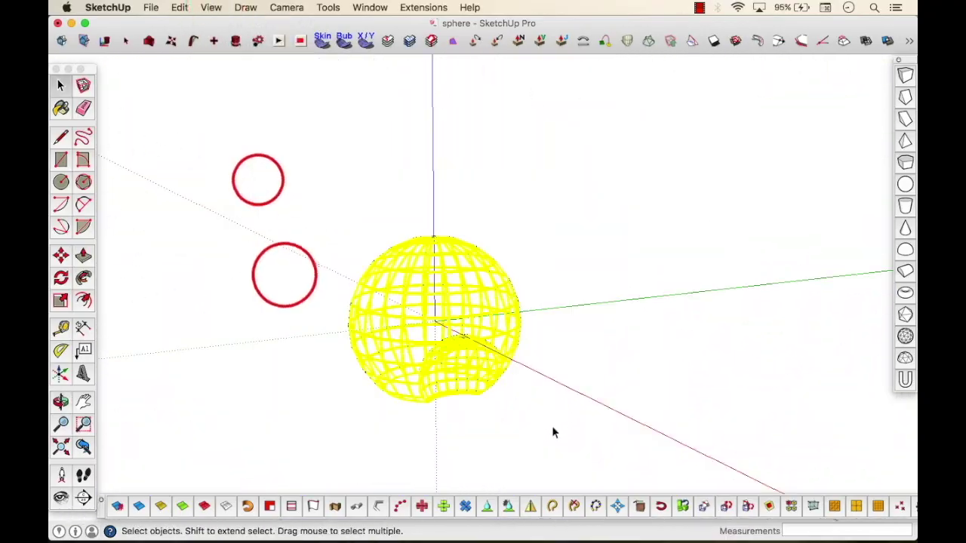
Step: Thicken the selected grid frame with Joint Push Pull at a distance of 0.4500cm
scroll(494, 143, up, 2)
scroll(464, 384, up, 10)
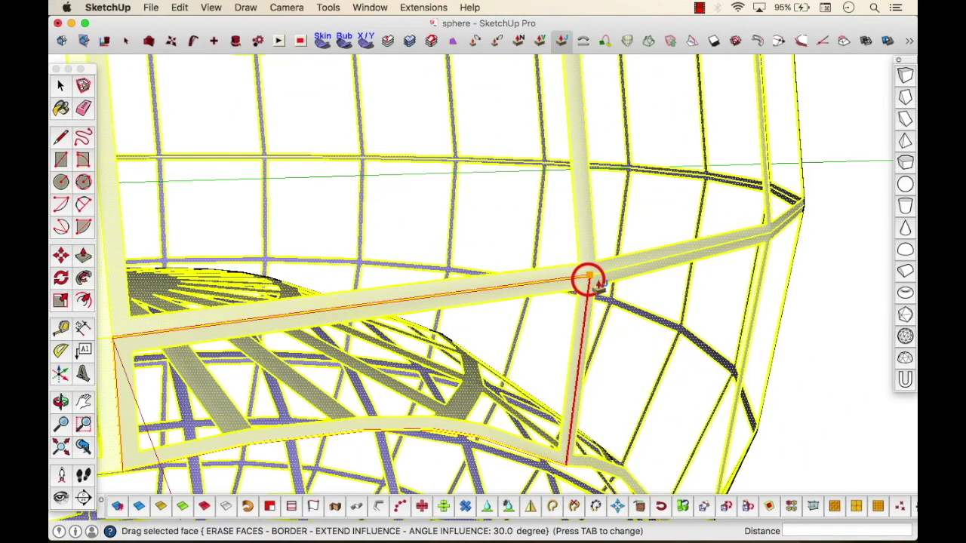
scroll(597, 285, down, 6)
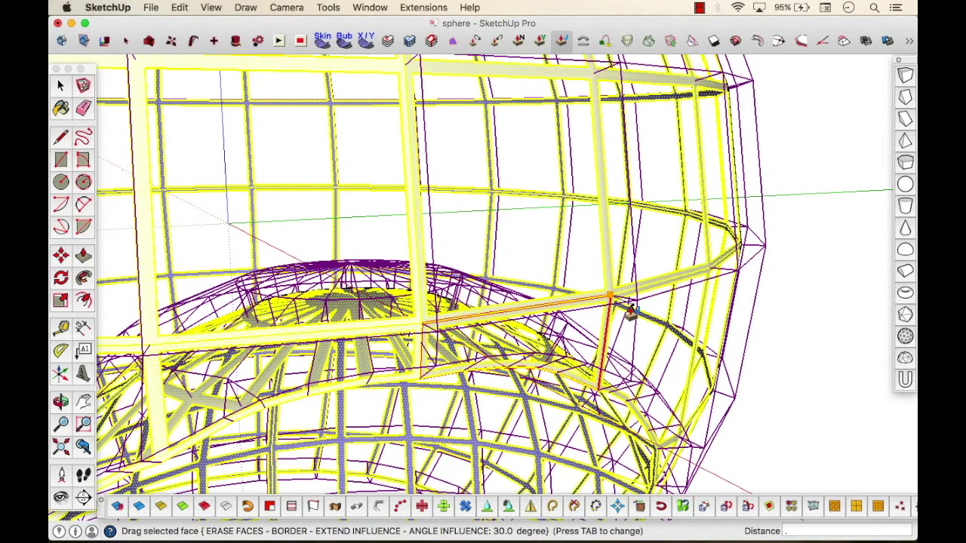
key(Return)
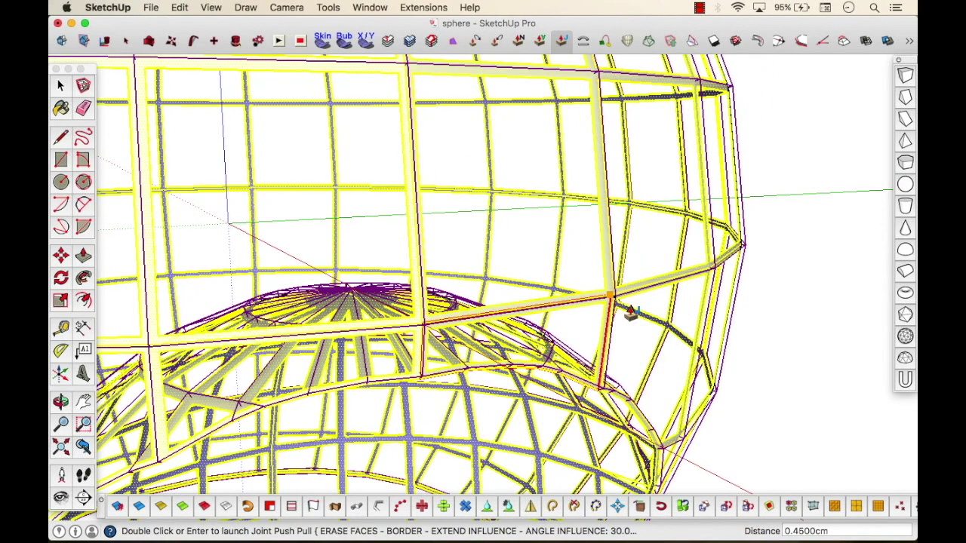
key(Return)
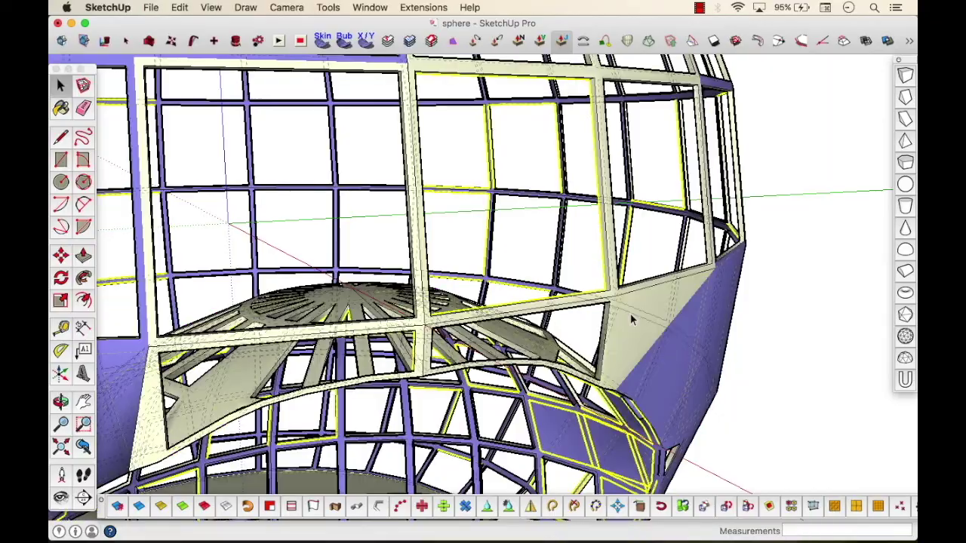
Step: Show hidden geometry, offset the upper triangular facet of the filled panel beside the cavity inward, and delete its inner face
click(792, 289)
middle_drag(792, 290, 599, 315)
click(211, 8)
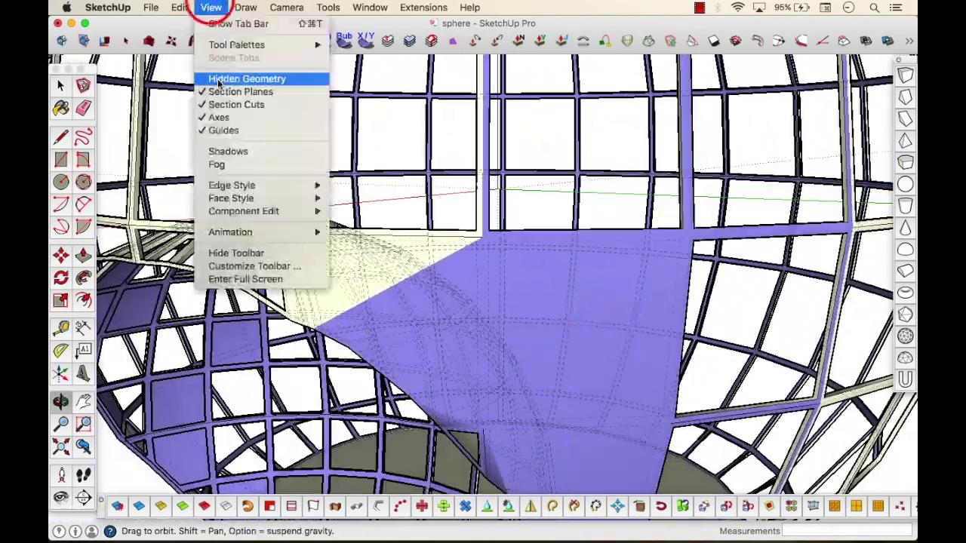
click(217, 79)
drag(520, 293, 226, 284)
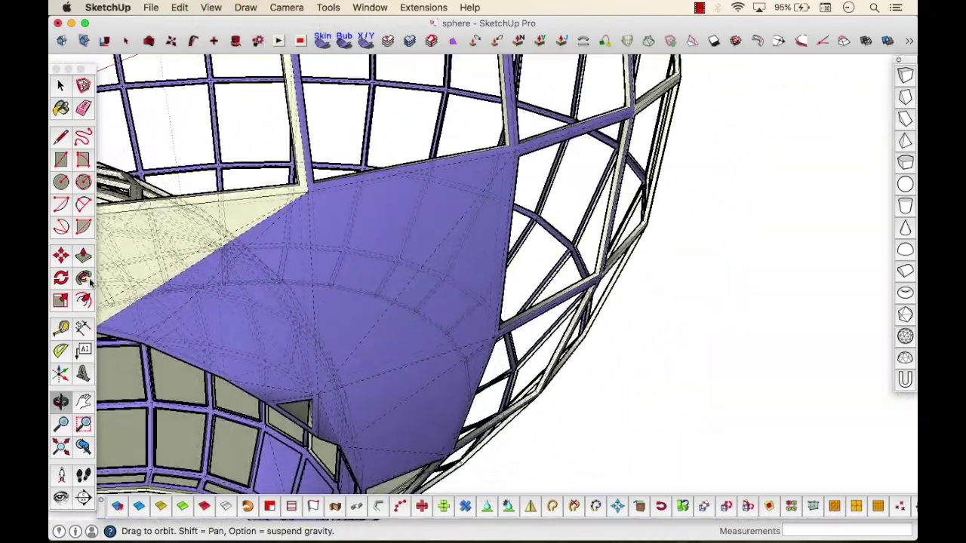
click(84, 301)
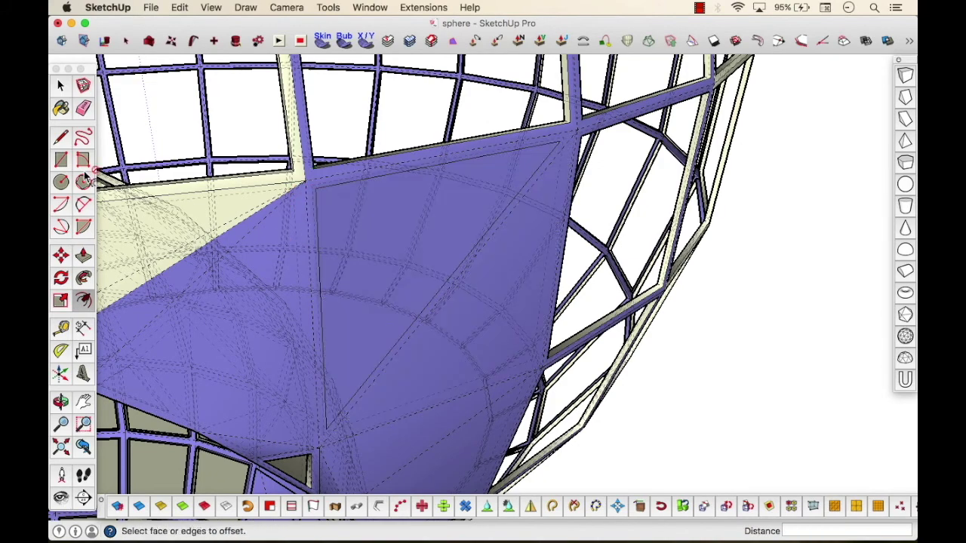
key(Delete)
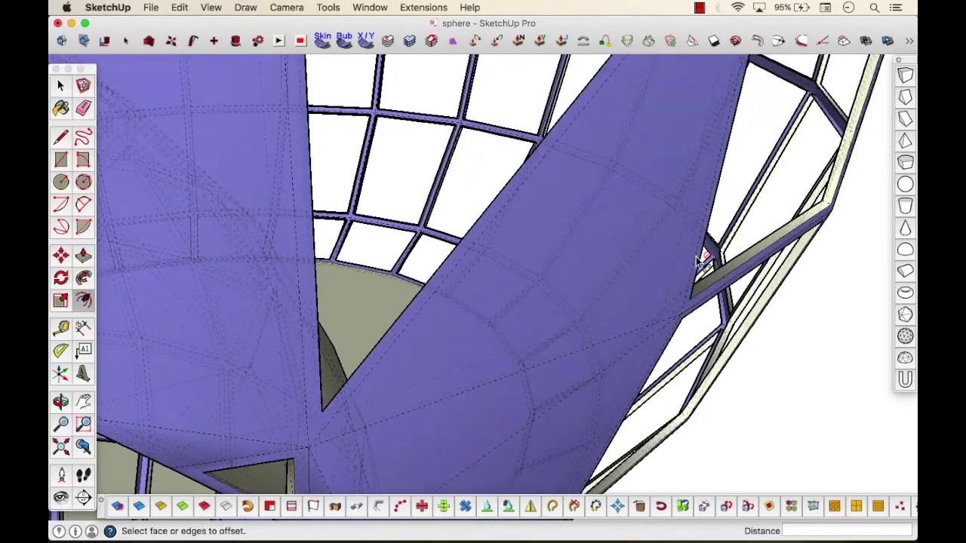
Step: Open the adjoining triangular facets with the same inward offset and draw an edge to trim the wide diagonal strut
click(306, 361)
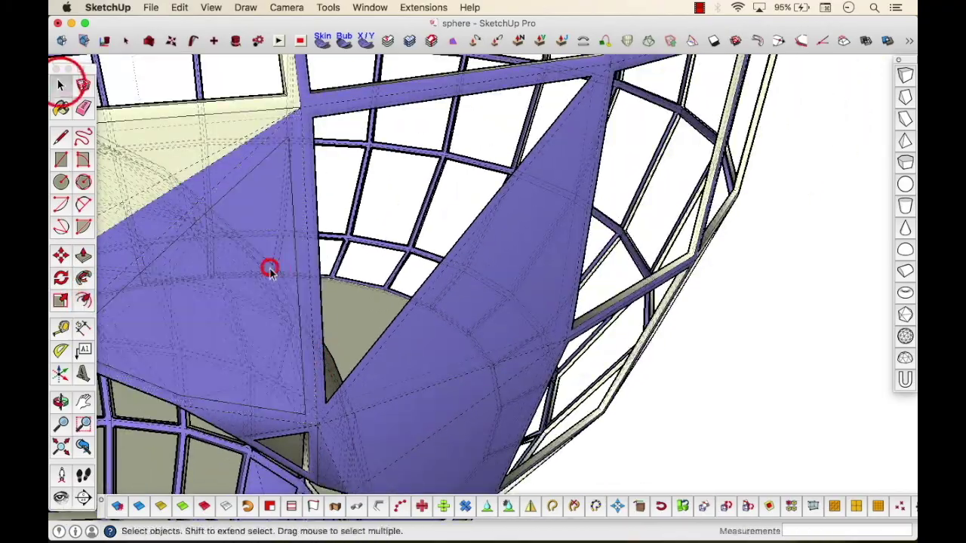
middle_drag(270, 270, 102, 226)
click(61, 86)
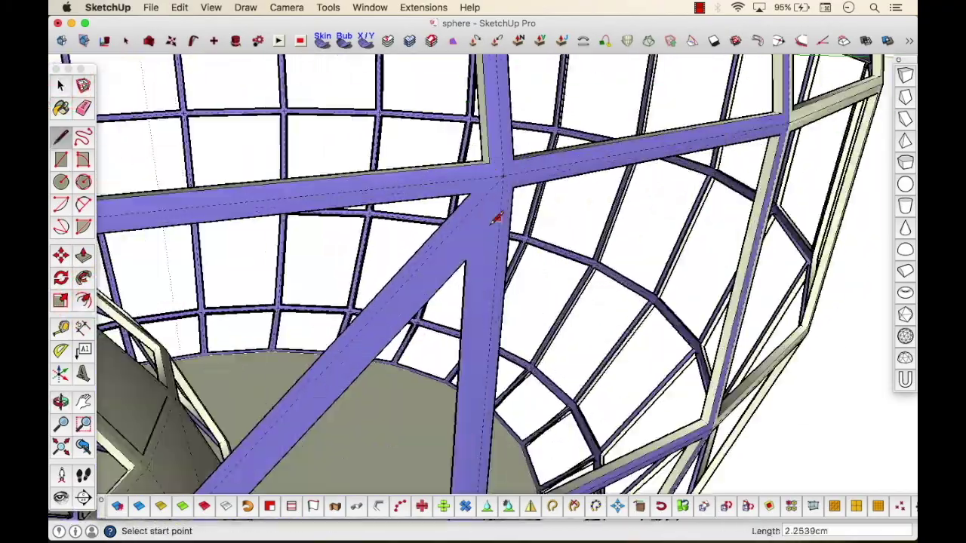
click(60, 85)
click(428, 285)
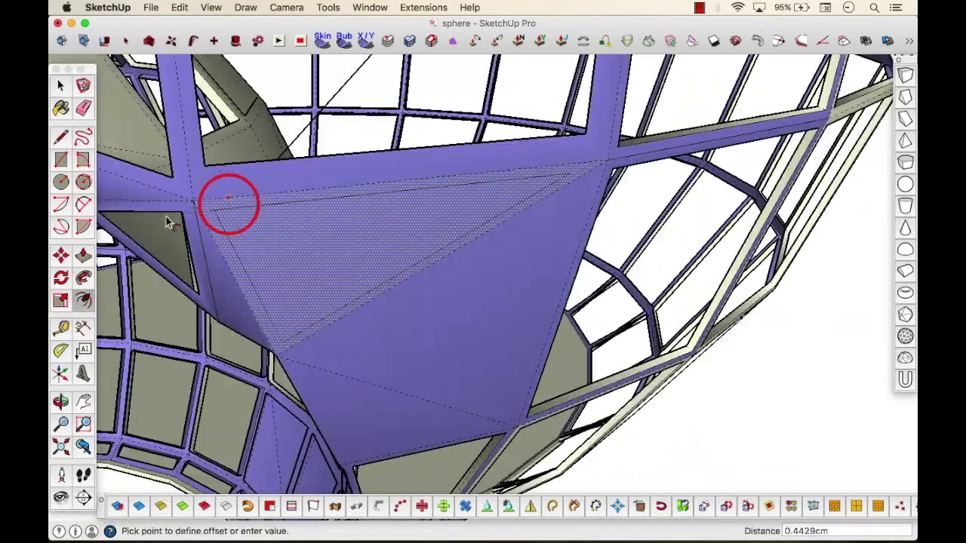
Step: Offset and open the triangular facets of the next filled panel, and draw edges to cut its diagonal struts narrower
click(168, 222)
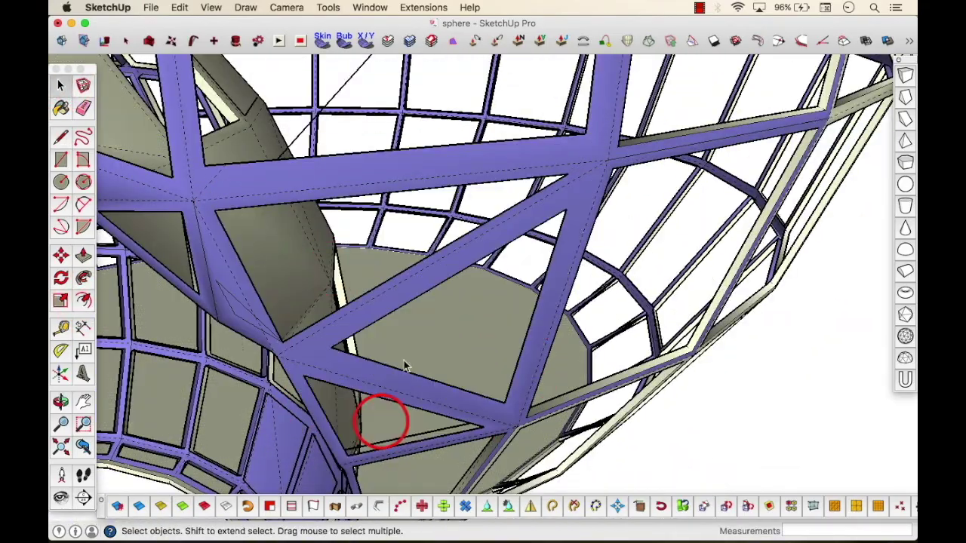
key(o)
drag(405, 366, 445, 279)
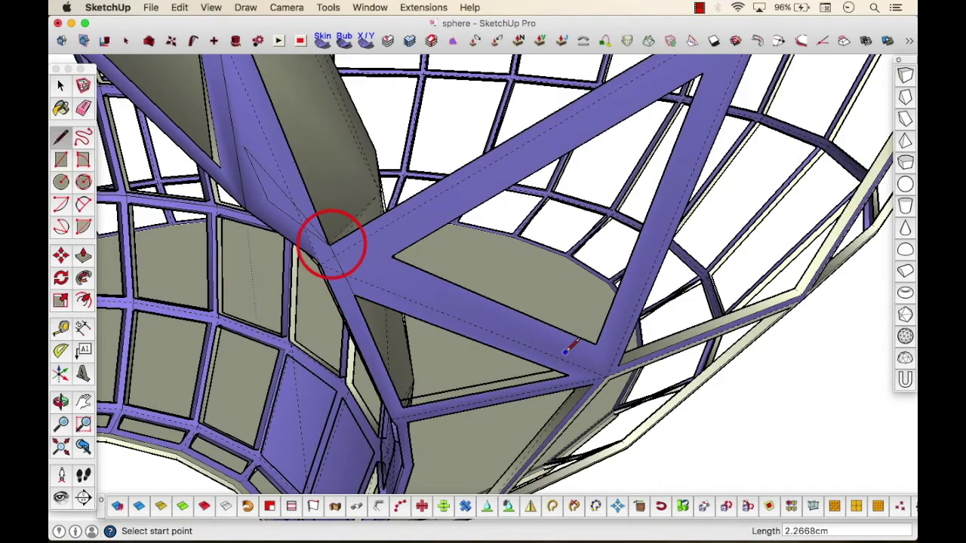
click(604, 330)
click(523, 416)
click(491, 442)
key(space)
key(Delete)
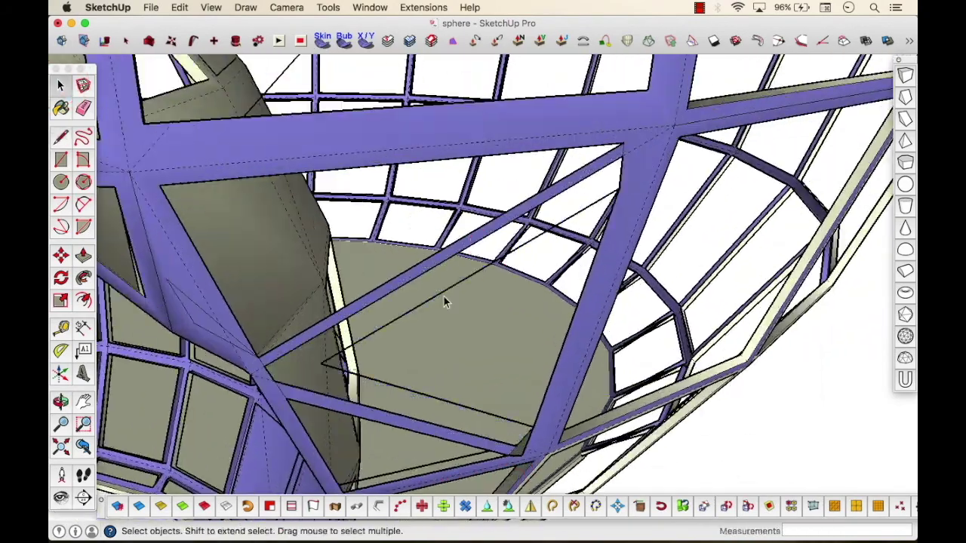
Step: Draw further edges on the struts around the opened triangles to trim their remaining width
mouse_move(379, 384)
middle_down()
mouse_move(259, 352)
mouse_move(479, 350)
mouse_move(591, 304)
mouse_move(504, 301)
middle_up()
key(l)
click(439, 345)
click(450, 279)
scroll(441, 295, up, 5)
click(420, 277)
Step: Offset the triangular facets of the filled panel above the cavity rim inward and delete their inner faces
mouse_move(447, 317)
middle_down()
mouse_move(642, 401)
mouse_move(370, 269)
mouse_move(226, 306)
middle_up()
key(f)
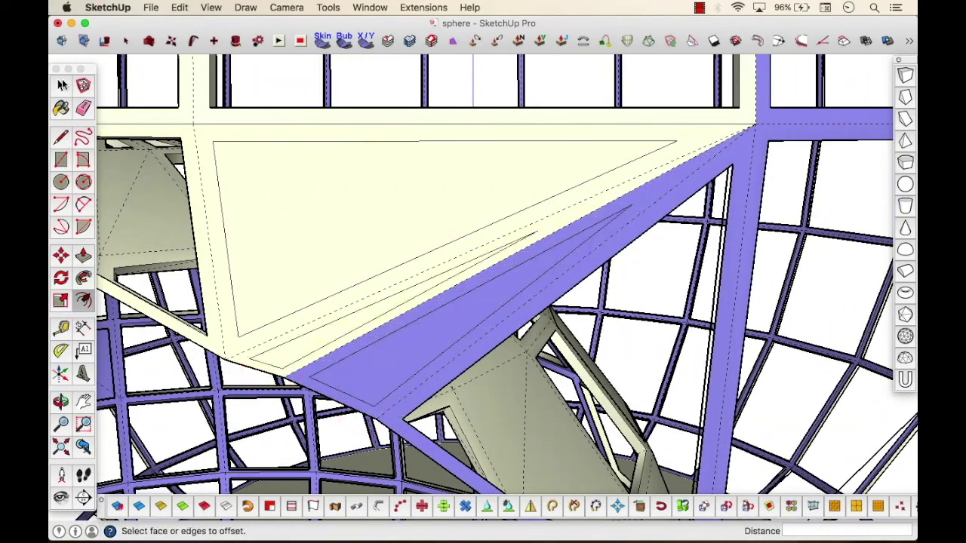
click(61, 85)
click(392, 218)
key(Delete)
click(304, 340)
key(Delete)
Step: Draw edges across both ends of the extra light-coloured diagonal strut and delete its face and leftover edge
middle_drag(304, 341, 655, 259)
key(l)
click(757, 206)
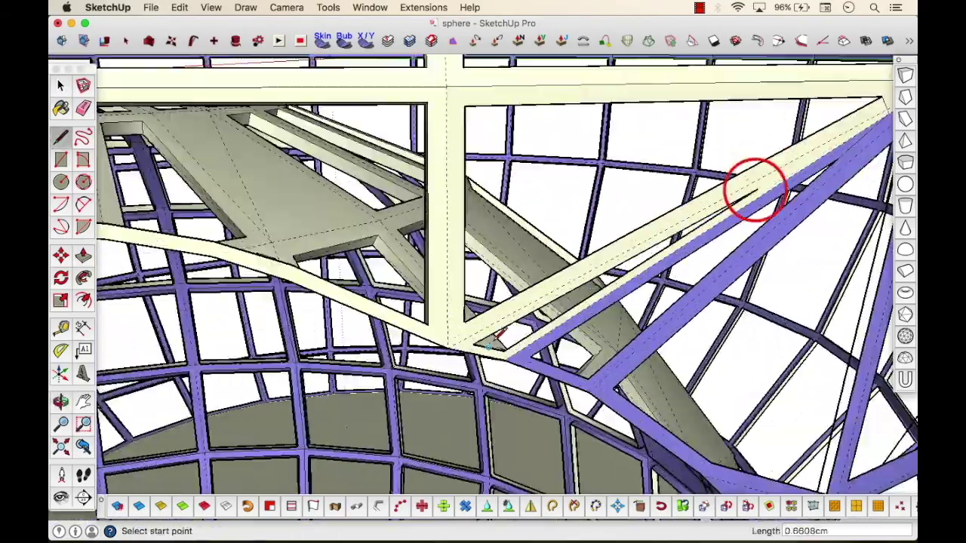
scroll(473, 344, up, 4)
click(469, 345)
click(454, 307)
scroll(453, 307, down, 4)
click(61, 89)
scroll(483, 219, up, 3)
click(642, 236)
key(Delete)
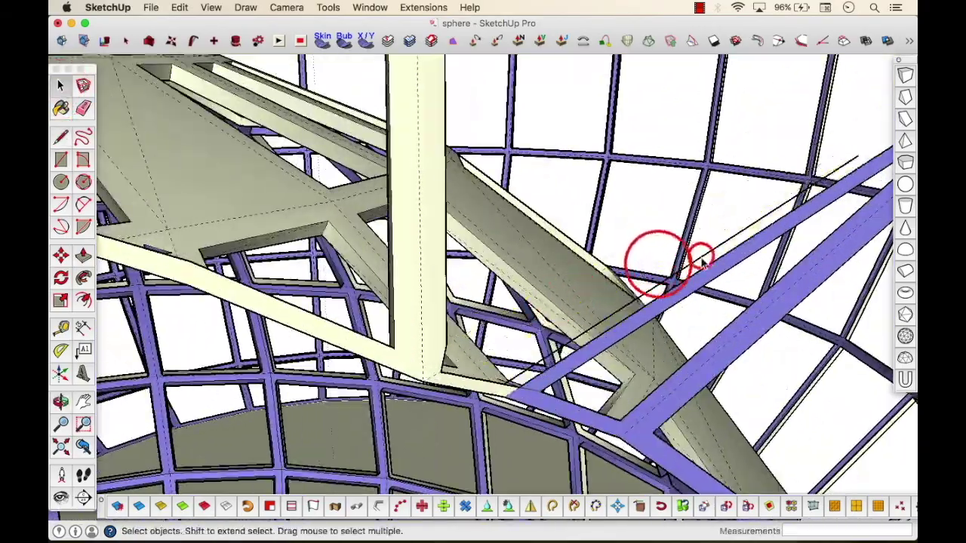
click(701, 260)
key(Delete)
Step: Offset the two large triangular facets of the next filled panel along the cavity rim inward and delete their inner faces
scroll(702, 260, down, 10)
middle_drag(445, 327, 323, 239)
scroll(322, 239, up, 3)
click(83, 299)
scroll(377, 166, up, 3)
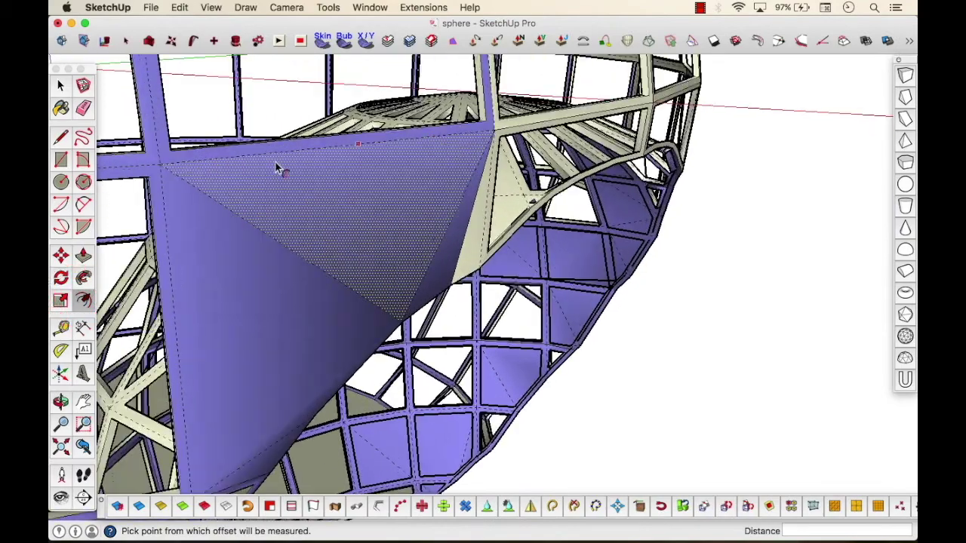
click(178, 325)
click(170, 148)
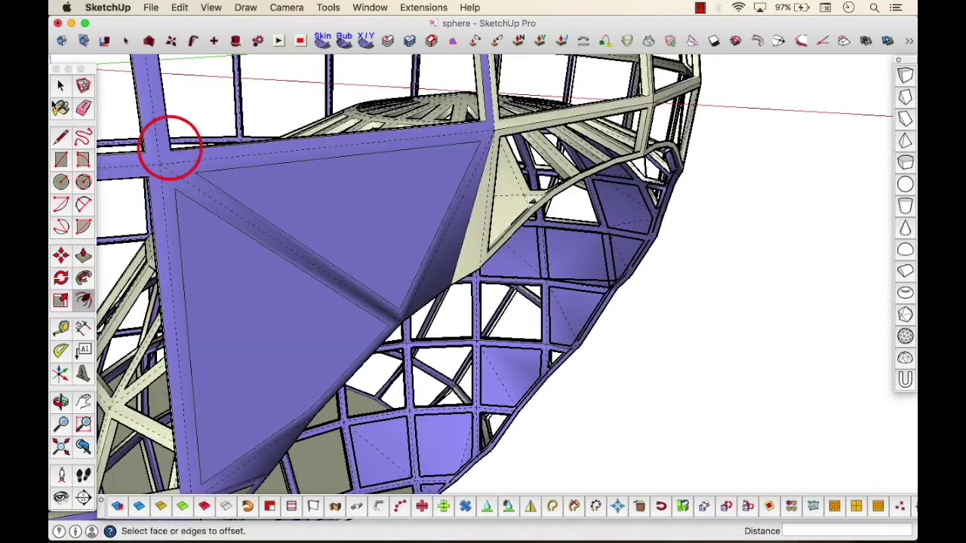
click(61, 85)
click(237, 329)
key(Delete)
click(377, 219)
key(Delete)
Step: Offset the three triangular facets of the filled corner panel beside the base inward and delete their inner faces
click(83, 256)
middle_drag(425, 278, 276, 284)
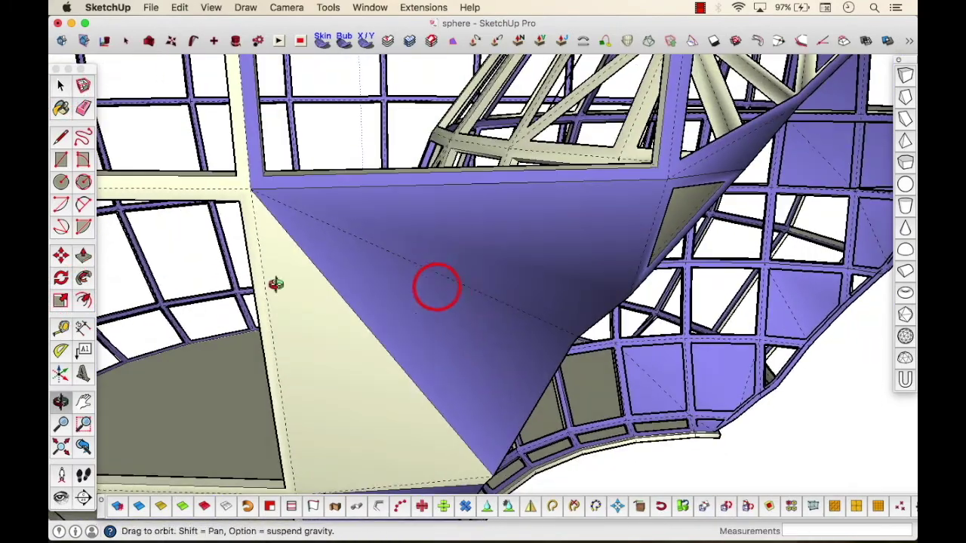
double_click(286, 371)
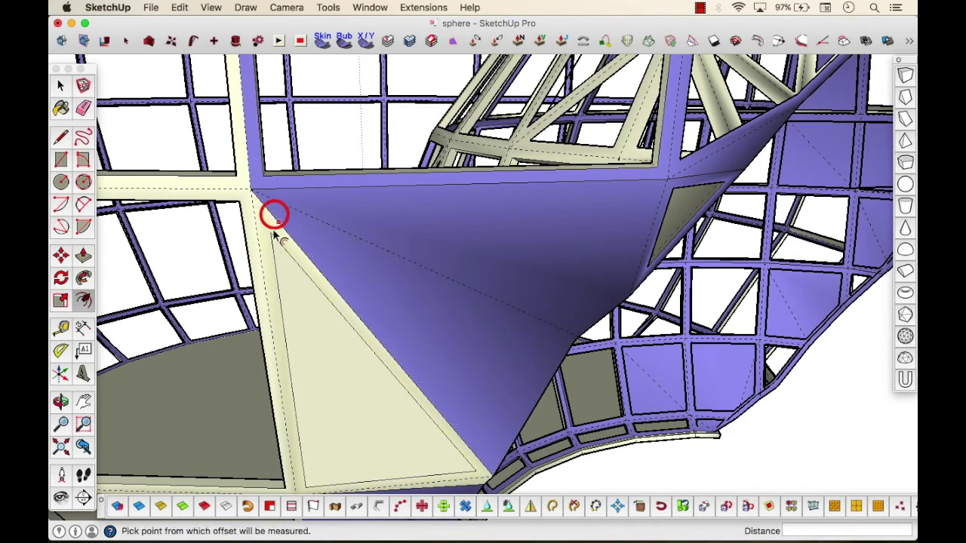
click(478, 472)
key(super+z)
click(518, 420)
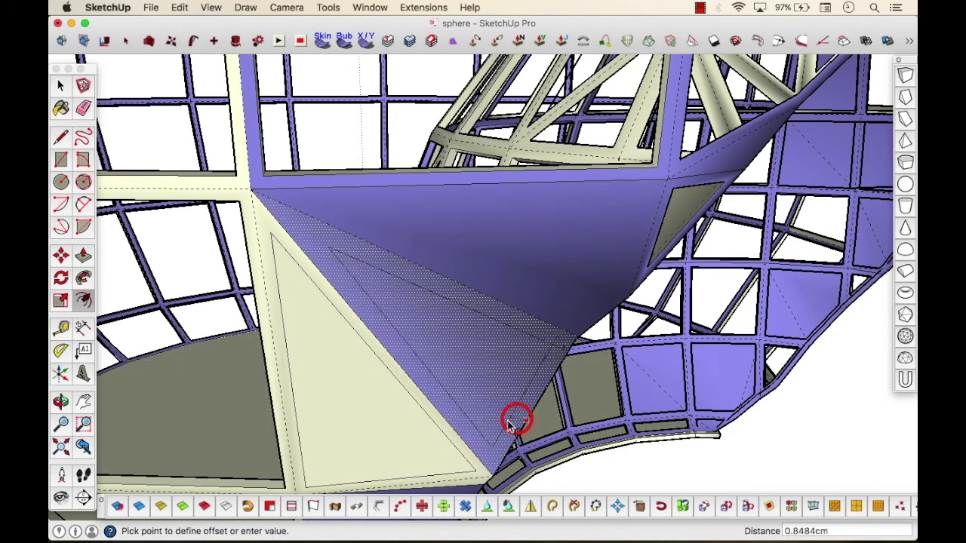
click(512, 424)
click(62, 86)
click(425, 216)
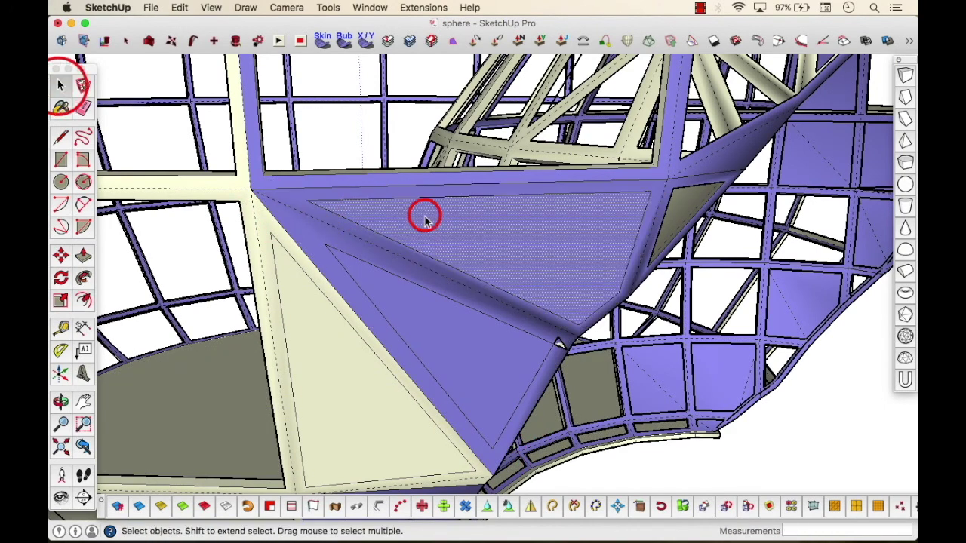
key(Delete)
click(443, 326)
key(Delete)
click(371, 392)
scroll(566, 347, up, 5)
click(538, 372)
scroll(521, 338, down, 8)
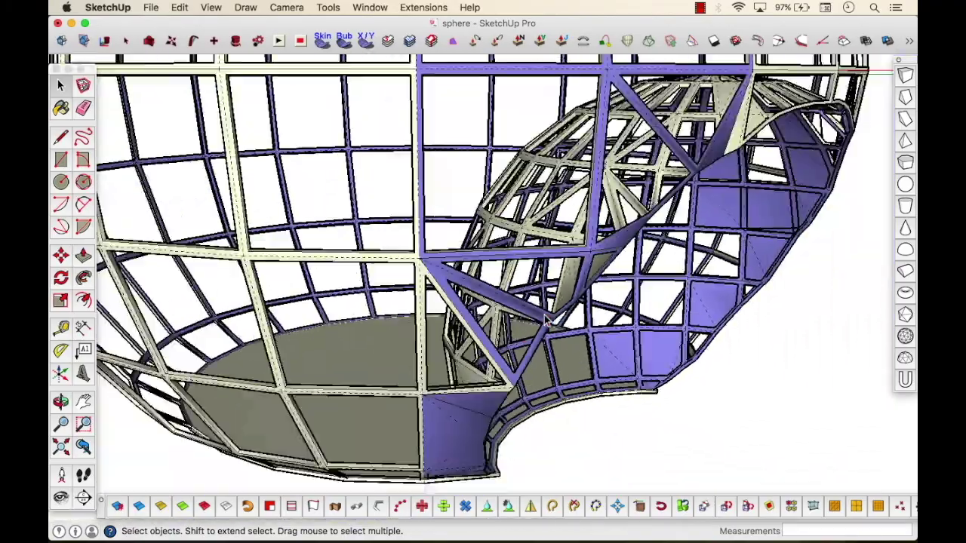
Step: Offset the narrow triangular facets at the cavity rim corner inward and delete their inner faces
scroll(496, 324, up, 6)
scroll(496, 325, down, 8)
middle_drag(485, 218, 481, 237)
middle_drag(486, 161, 338, 103)
scroll(392, 185, up, 6)
middle_drag(399, 189, 430, 321)
click(85, 300)
scroll(454, 291, up, 3)
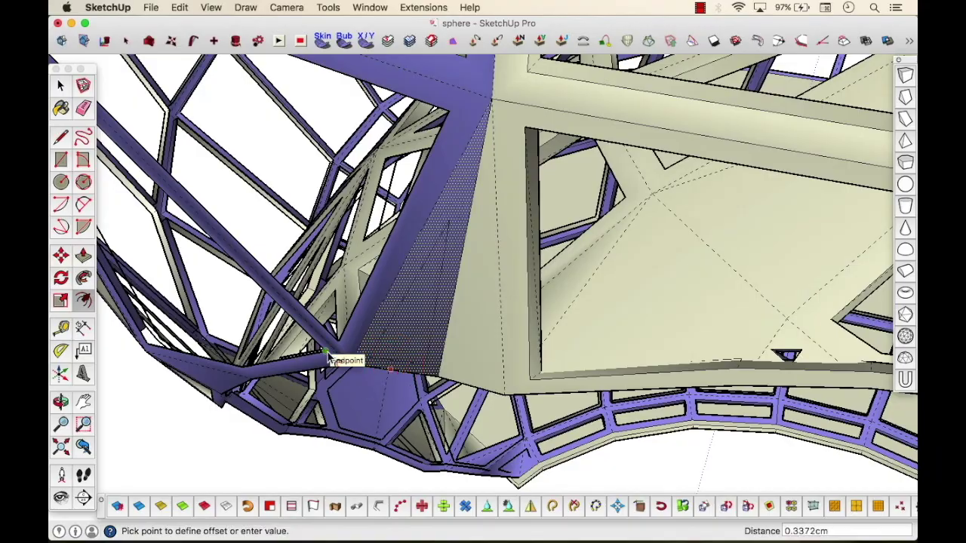
click(424, 326)
key(Delete)
middle_drag(573, 283, 523, 269)
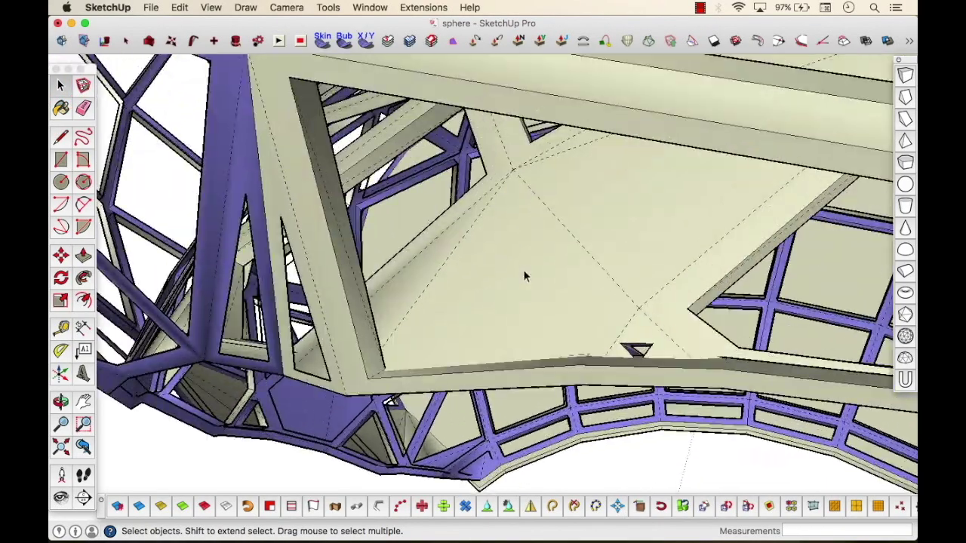
Step: Offset the triangular facets of the filled panel in the inner dome inward and open them
click(83, 300)
click(561, 252)
click(83, 255)
scroll(530, 314, down, 4)
middle_drag(226, 340, 437, 245)
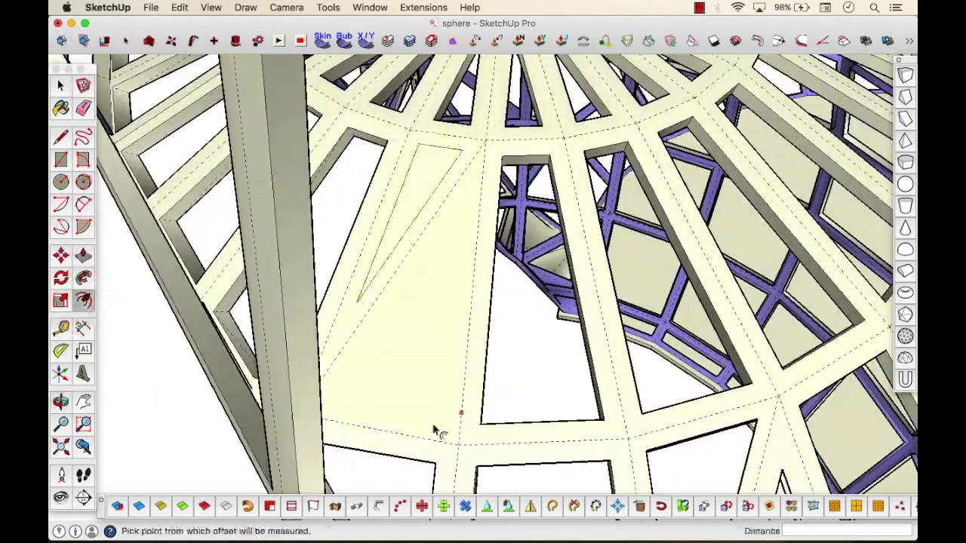
click(429, 169)
Step: Offset the facets of the filled dome panel near the radial ribs inward and delete the two inner faces
scroll(428, 169, down, 10)
middle_drag(423, 134, 446, 220)
scroll(440, 189, up, 6)
click(83, 301)
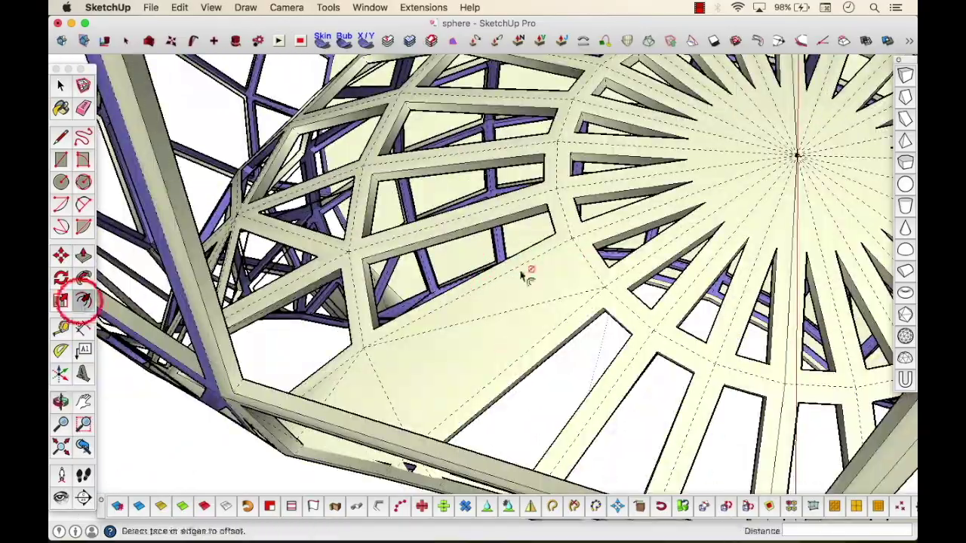
scroll(575, 259, up, 2)
double_click(574, 257)
click(549, 284)
key(Delete)
click(400, 406)
key(Delete)
scroll(302, 475, up, 3)
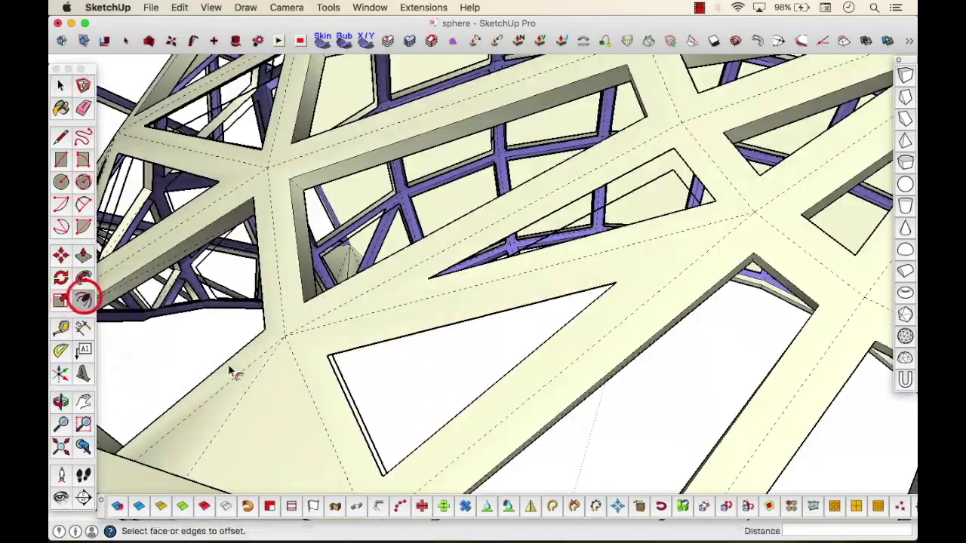
Step: Draw short edges around the remaining large facet at the dome's rim and select its inner face
middle_drag(244, 454, 396, 194)
key(l)
click(383, 200)
click(395, 181)
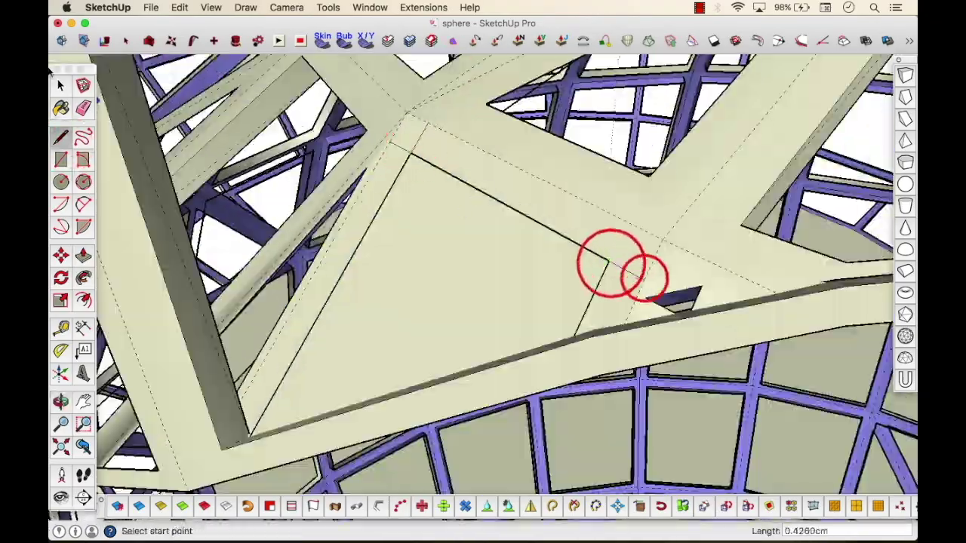
click(489, 253)
Step: Offset the triangular facets of the filled panel just above the base ring inward and delete their inner faces
scroll(507, 266, down, 10)
middle_drag(507, 266, 581, 265)
scroll(528, 249, up, 8)
key(f)
click(589, 261)
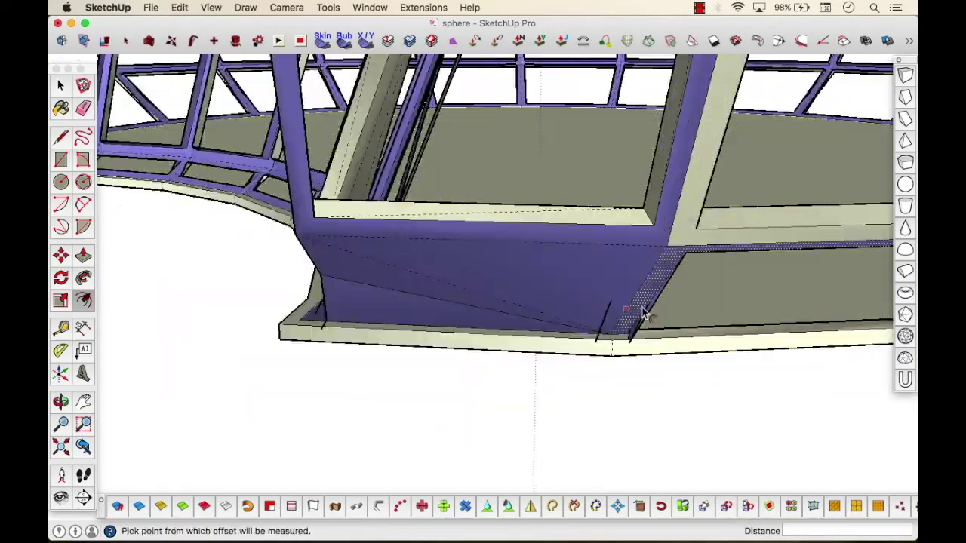
scroll(611, 111, up, 4)
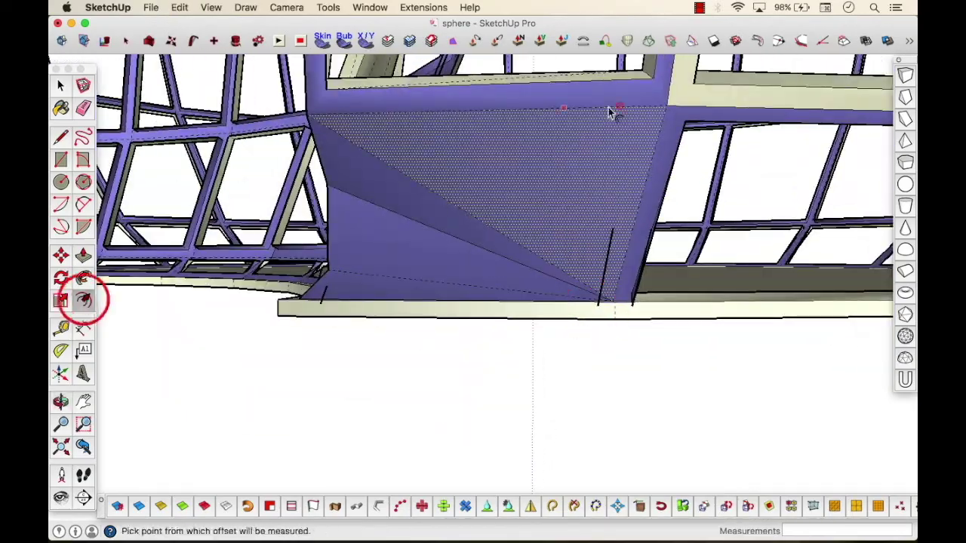
click(583, 162)
shift+click(366, 285)
key(Delete)
Step: Offset the facets of the last filled panel where the cavity meets the base inward and open all of them
scroll(400, 269, down, 5)
middle_drag(401, 269, 335, 340)
scroll(341, 227, up, 5)
key(f)
click(341, 193)
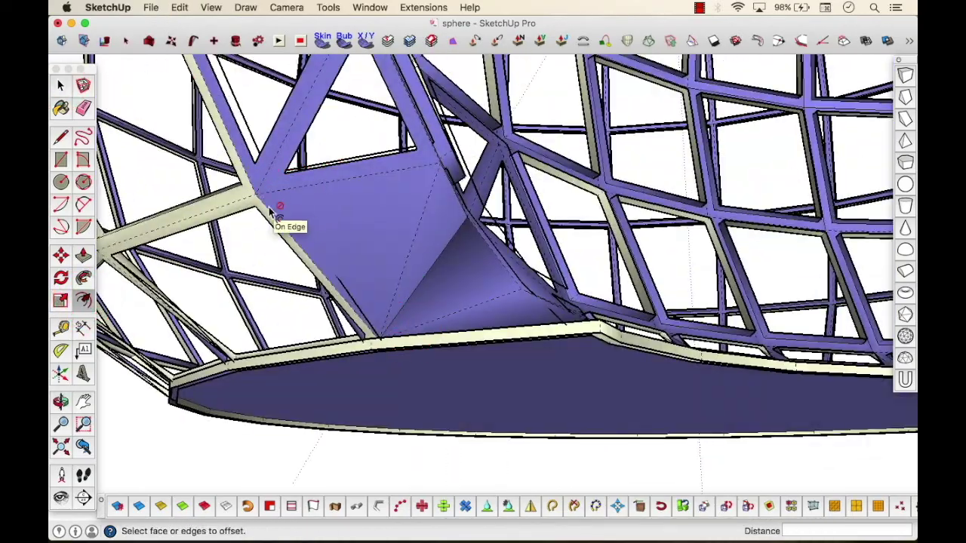
click(274, 214)
click(294, 217)
scroll(394, 316, up, 3)
click(529, 237)
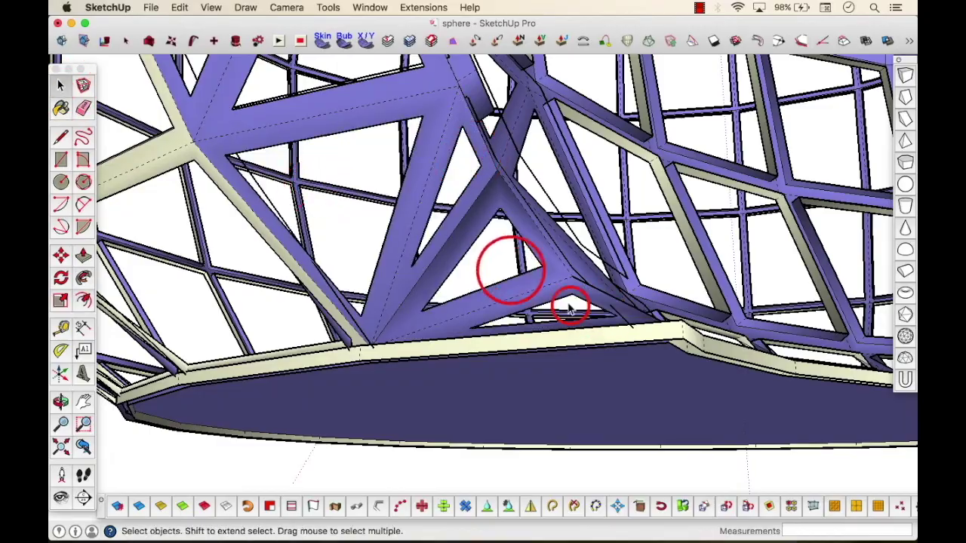
scroll(570, 310, down, 10)
Step: Draw short edges across the struts at the first grid junctions on the inside of the sphere frame
middle_drag(570, 309, 474, 261)
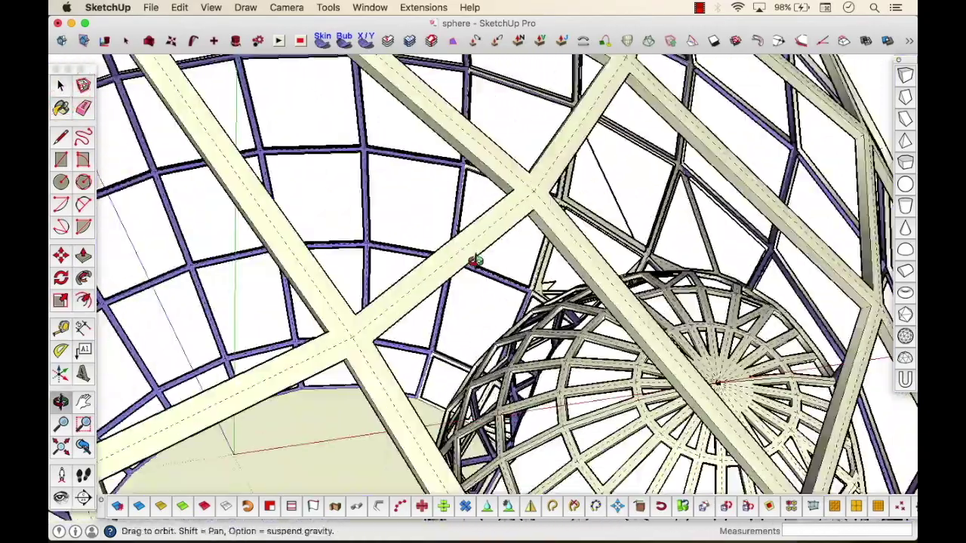
scroll(475, 261, up, 5)
key(l)
click(689, 234)
click(688, 157)
scroll(655, 181, down, 5)
scroll(646, 468, up, 5)
click(621, 310)
click(687, 316)
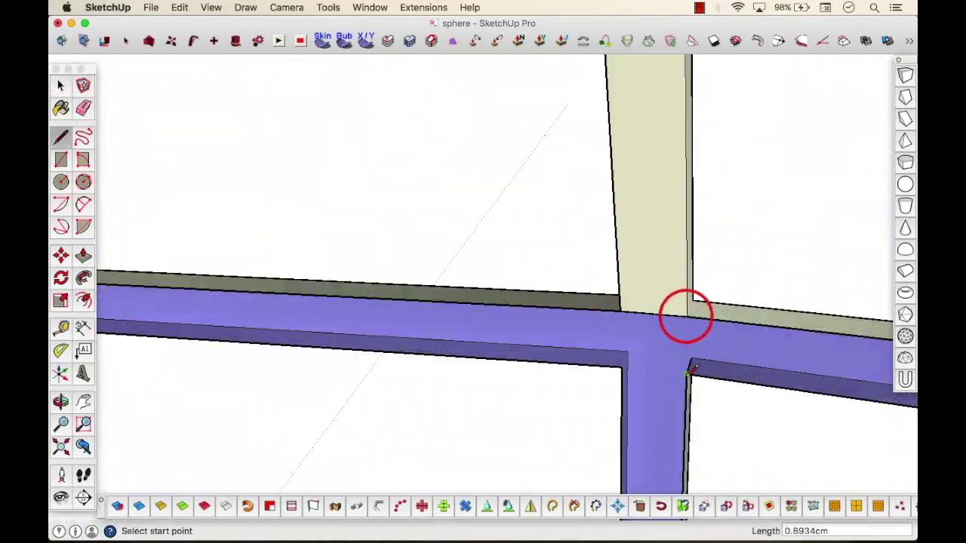
Step: Draw edges across the vertical struts at the following junctions along the same horizontal grid row
scroll(688, 372, down, 5)
scroll(846, 370, up, 5)
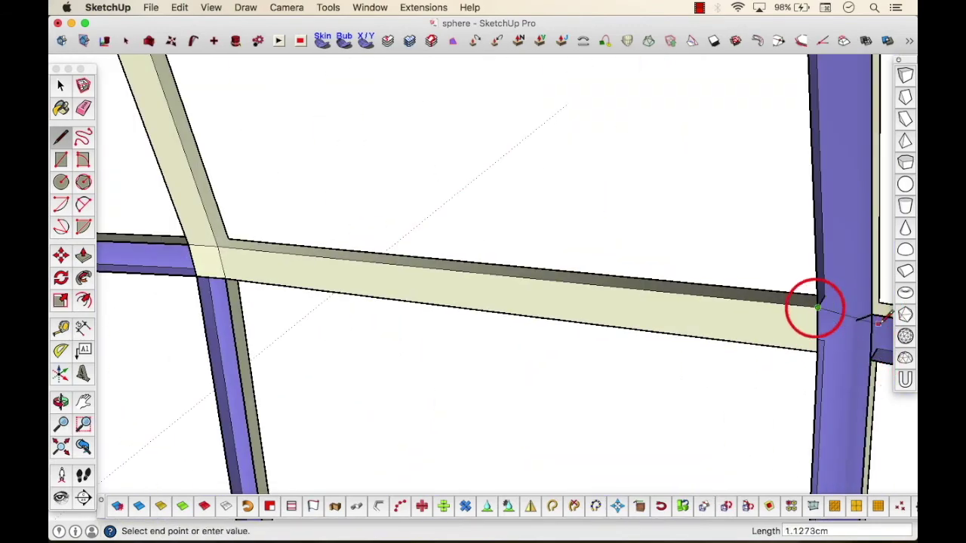
scroll(816, 307, down, 5)
scroll(740, 332, up, 5)
click(522, 294)
scroll(557, 328, down, 5)
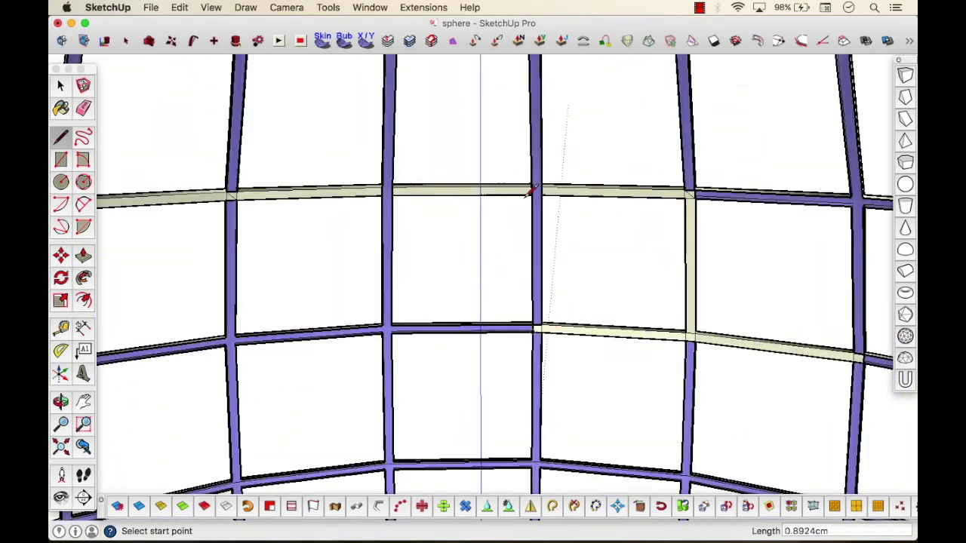
scroll(533, 192, up, 5)
click(522, 209)
click(559, 212)
scroll(558, 210, down, 5)
Step: Orbit to the neighbouring inner struts and draw dividing edges at their junctions
click(61, 85)
scroll(476, 95, up, 3)
middle_drag(477, 95, 588, 48)
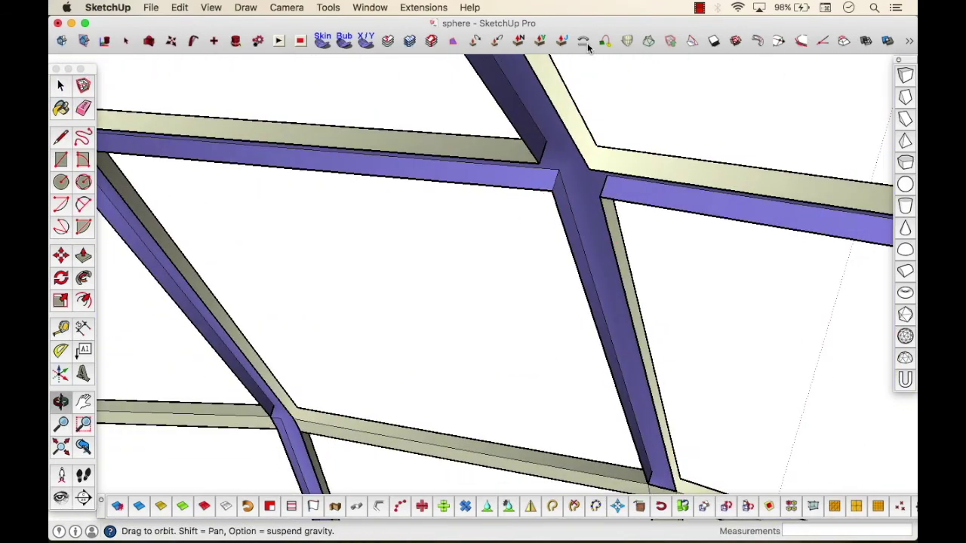
click(604, 190)
scroll(604, 190, down, 5)
scroll(715, 195, up, 5)
click(715, 195)
scroll(766, 222, down, 5)
scroll(744, 209, up, 4)
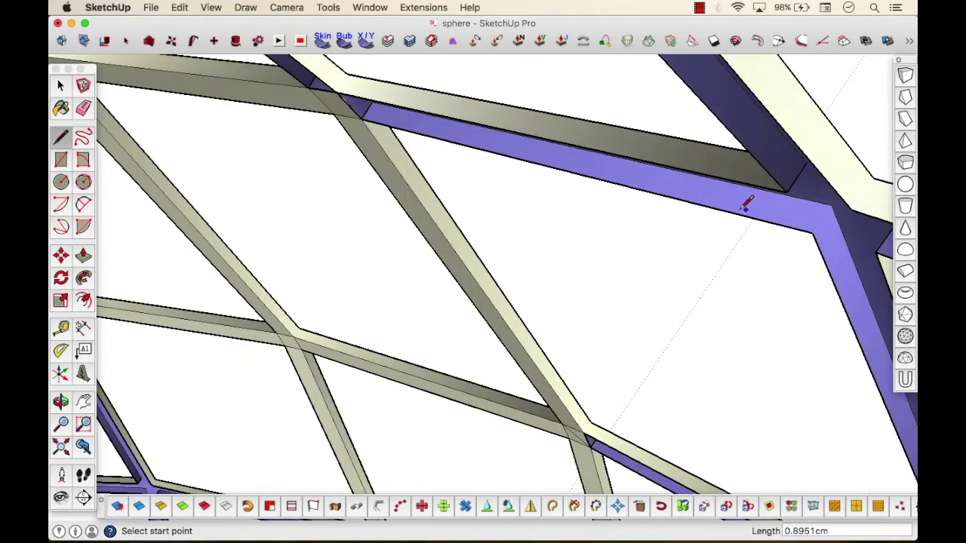
Step: Draw edges across the vertical struts at the junctions of the next horizontal grid row, above and below the crossing
scroll(744, 208, down, 5)
middle_drag(702, 242, 592, 362)
scroll(592, 368, up, 5)
click(572, 319)
click(601, 318)
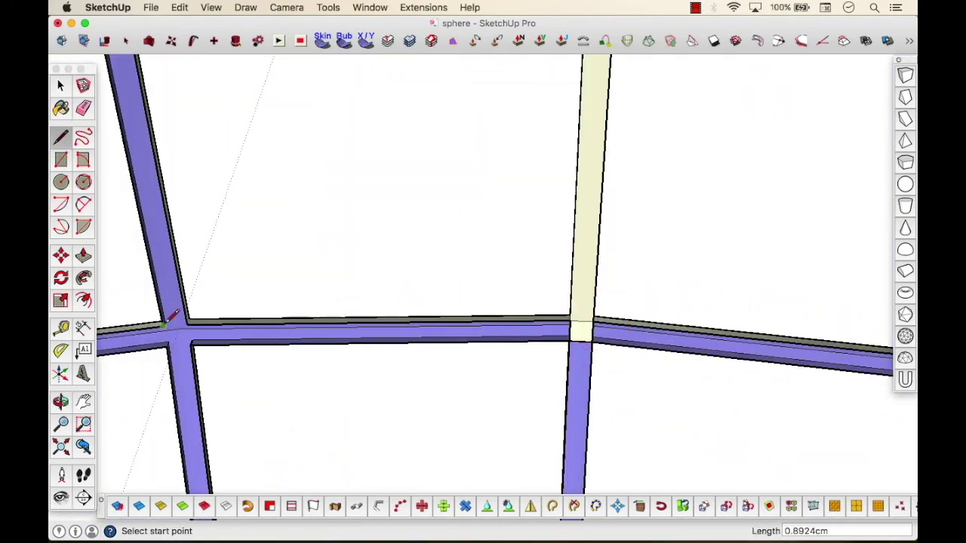
click(187, 325)
middle_drag(301, 317, 498, 294)
click(541, 302)
click(500, 293)
click(500, 249)
click(541, 259)
Step: Draw dividing edges at the junctions farther along the sloping horizontal strut
middle_drag(649, 279, 528, 261)
click(575, 255)
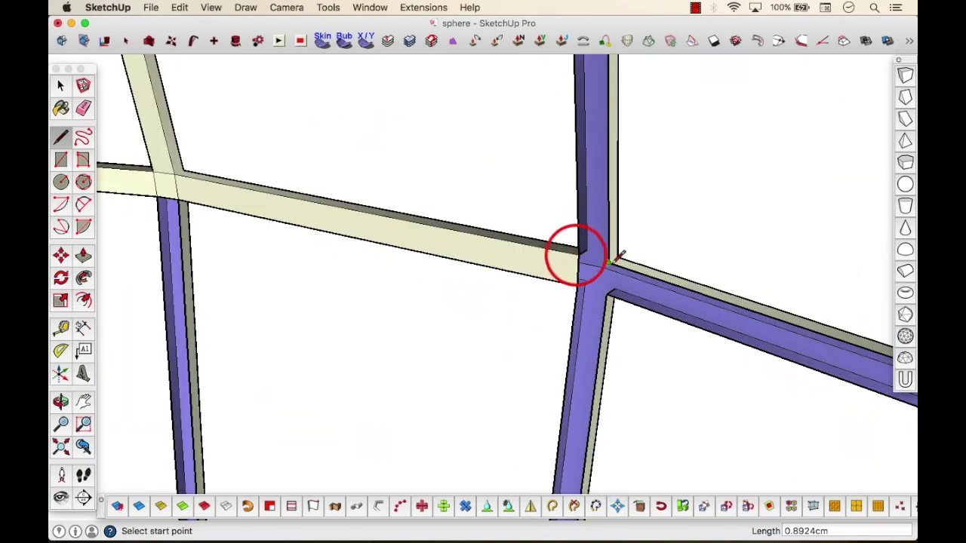
scroll(765, 292, down, 5)
scroll(754, 327, up, 5)
click(703, 285)
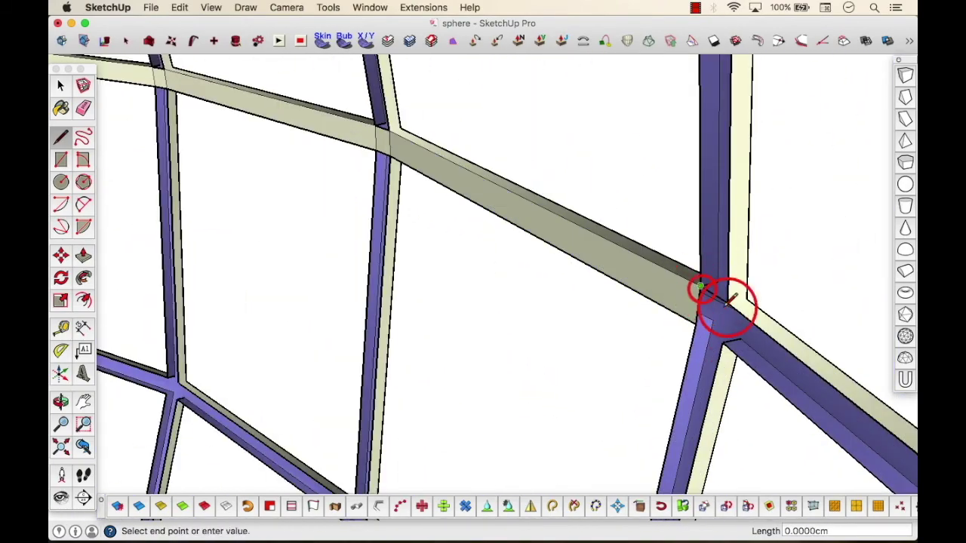
click(723, 345)
Step: Draw edges to outline the strut crossing at the next junction of the inner frame
scroll(723, 345, down, 4)
mouse_move(762, 378)
middle_down()
mouse_move(706, 302)
mouse_move(428, 237)
mouse_move(82, 306)
middle_up()
scroll(705, 302, up, 3)
click(692, 245)
click(688, 304)
click(719, 271)
scroll(720, 278, down, 5)
click(61, 137)
scroll(434, 445, up, 4)
click(423, 446)
click(440, 453)
Step: Finish the dividing edges at the current inner strut junction and outline the neighbouring crossing with edges
scroll(440, 452, up, 5)
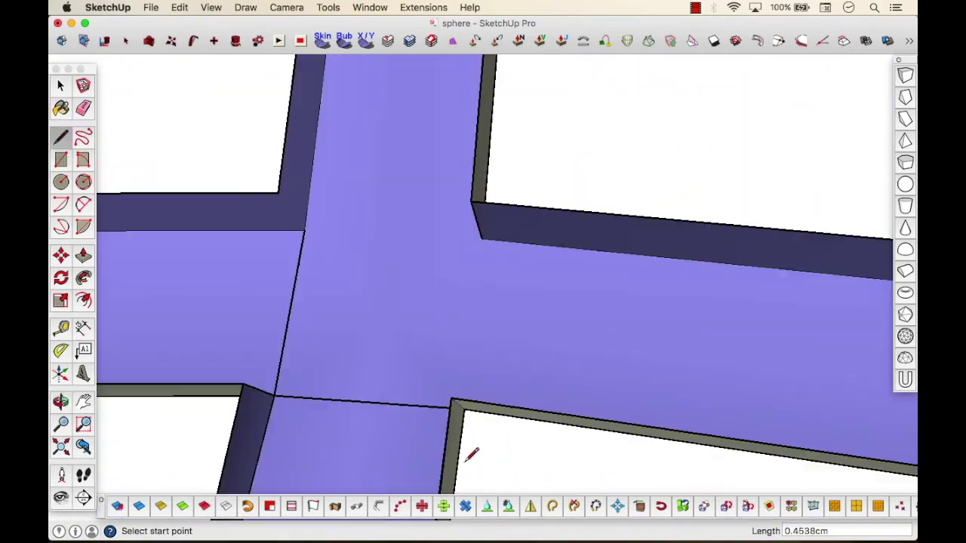
scroll(464, 306, down, 5)
scroll(530, 287, up, 5)
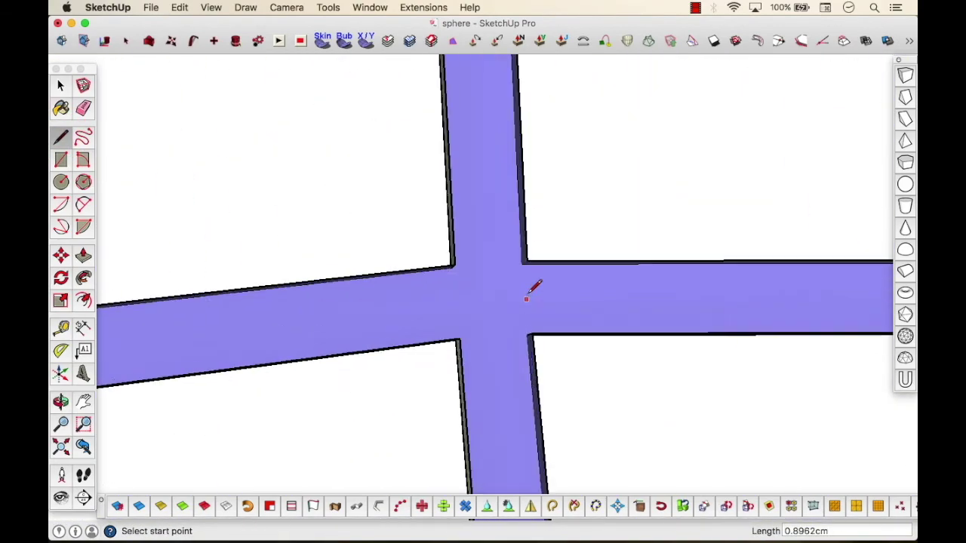
click(414, 261)
middle_drag(476, 292, 542, 259)
middle_drag(531, 335, 476, 278)
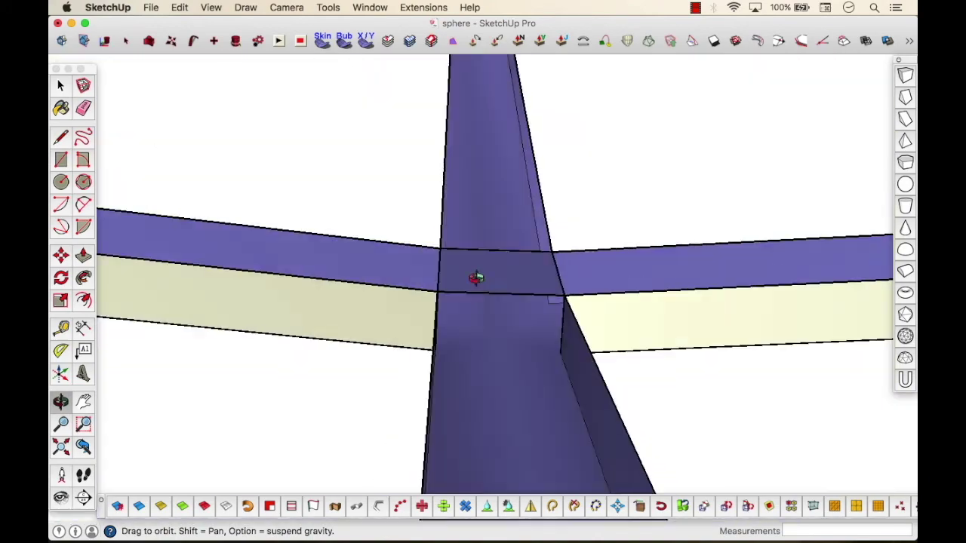
Step: Draw edges between the corners of the next crossing where the horizontal and vertical inner struts meet
scroll(483, 302, down, 5)
scroll(559, 362, up, 5)
click(676, 222)
middle_drag(533, 355, 577, 214)
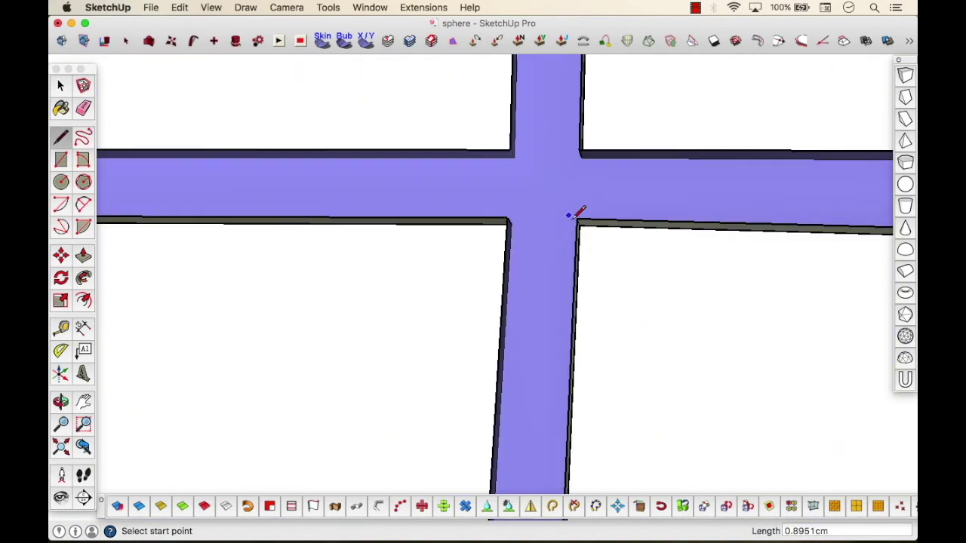
click(511, 152)
click(581, 157)
click(578, 219)
Step: Draw edges separating the following crossing from its right-hand and lower struts
scroll(579, 218, down, 4)
click(515, 236)
middle_drag(515, 235, 513, 121)
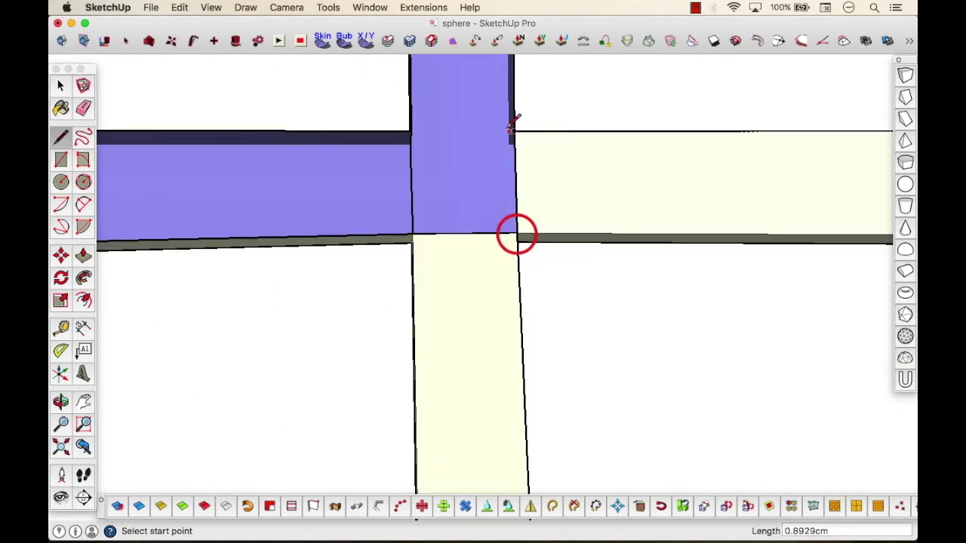
middle_drag(412, 130, 714, 287)
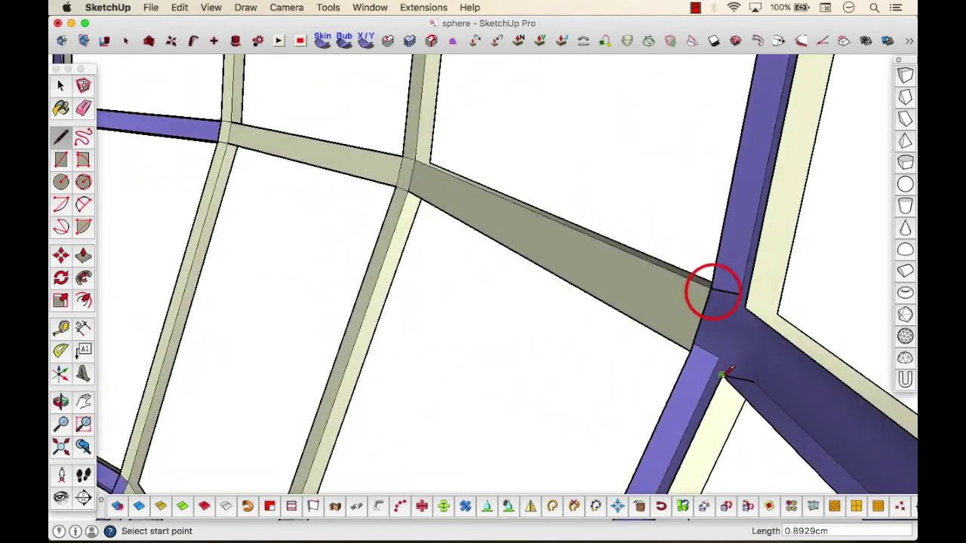
Step: Draw dividing edges at the junction ending the tapered strut and at the crossing below it
click(729, 356)
click(697, 333)
middle_drag(697, 332, 691, 448)
click(647, 448)
click(671, 412)
Step: Draw a dividing edge at an open strut junction in the lower part of the grid
scroll(671, 412, down, 10)
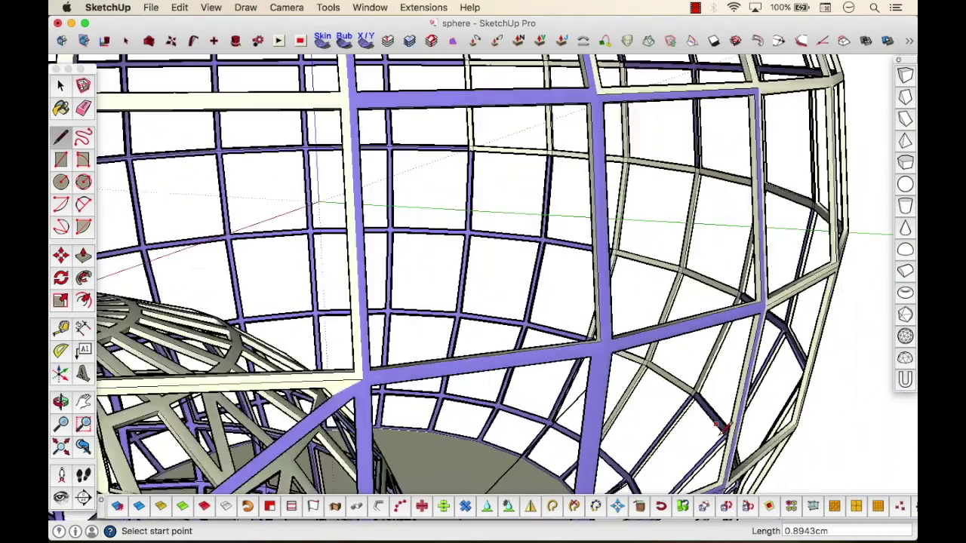
scroll(749, 367, up, 10)
click(750, 363)
click(761, 379)
Step: Draw edges closing off the lower-row junction where the wide tapered strut meets the diagonal struts
middle_drag(760, 379, 822, 332)
scroll(688, 425, up, 5)
click(687, 425)
scroll(634, 302, up, 8)
click(634, 249)
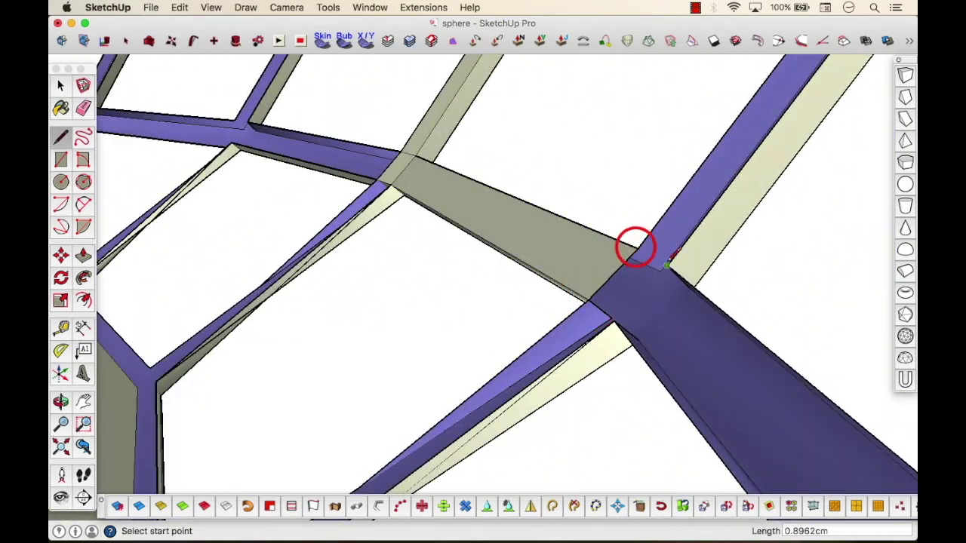
click(613, 324)
click(586, 302)
Step: Draw an edge at the next lower junction and delete the leftover face beside it
scroll(592, 308, down, 8)
scroll(412, 445, up, 5)
click(442, 475)
click(834, 155)
middle_drag(443, 474, 389, 371)
click(606, 337)
key(Delete)
Step: Examine the inner grid frame from the opposite side for strut junctions that are still undivided
middle_drag(392, 336, 371, 287)
middle_drag(431, 340, 770, 339)
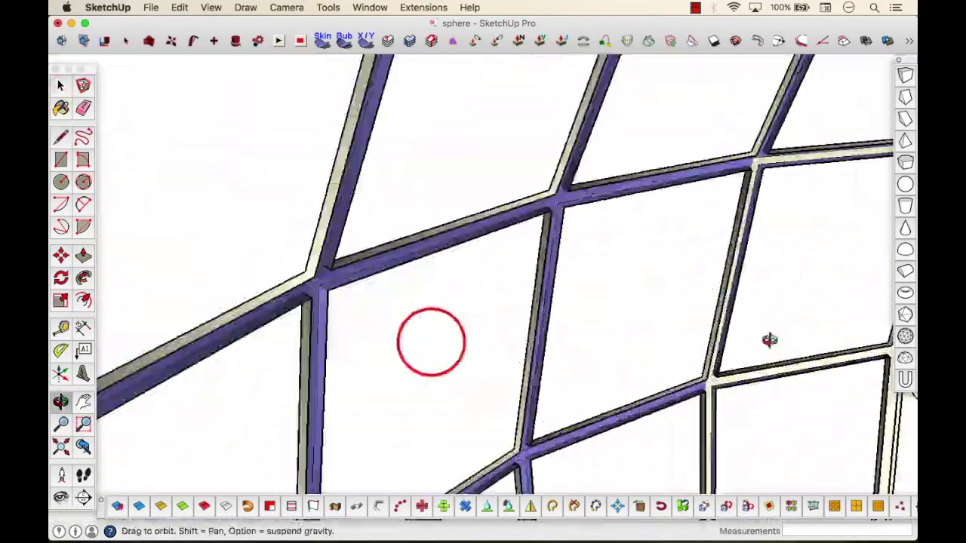
middle_drag(224, 372, 294, 364)
drag(293, 363, 425, 73)
scroll(384, 300, down, 5)
scroll(384, 300, up, 5)
scroll(356, 267, down, 5)
drag(356, 266, 349, 302)
drag(350, 302, 395, 304)
scroll(394, 304, up, 5)
drag(395, 305, 541, 254)
drag(542, 254, 771, 192)
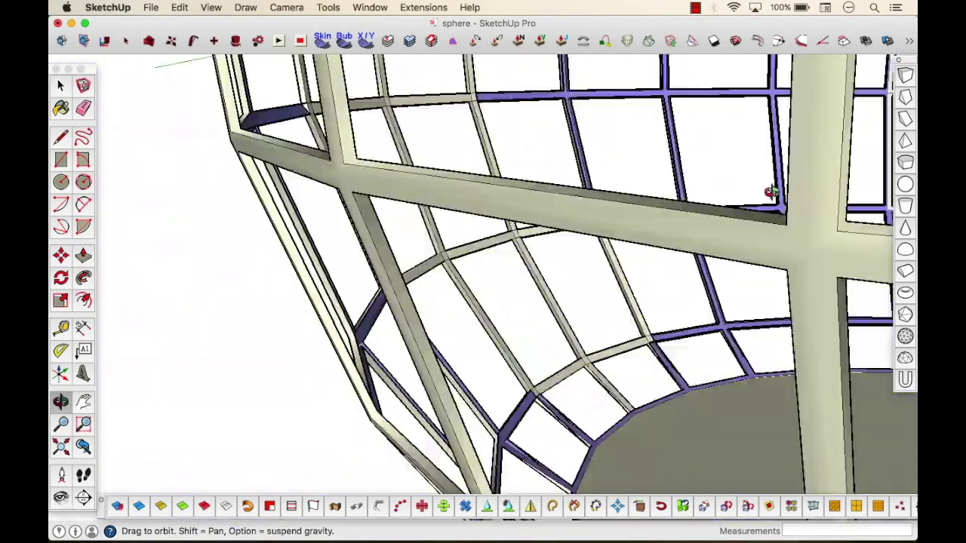
Step: Draw dividing edges at the first undivided strut junctions on the opposite inner side of the frame
middle_drag(770, 191, 608, 431)
scroll(608, 431, up, 3)
click(671, 359)
click(692, 360)
scroll(676, 292, up, 5)
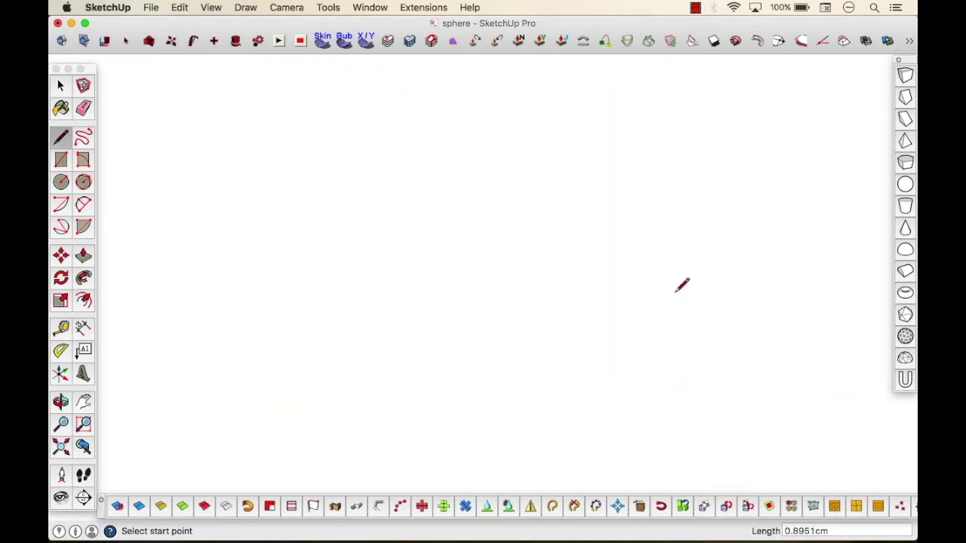
scroll(675, 292, down, 5)
click(596, 357)
click(590, 306)
Step: Draw edges separating the crossing from the adjoining struts at the end of the wide sloping strut
scroll(574, 335, up, 5)
scroll(573, 334, down, 5)
click(619, 212)
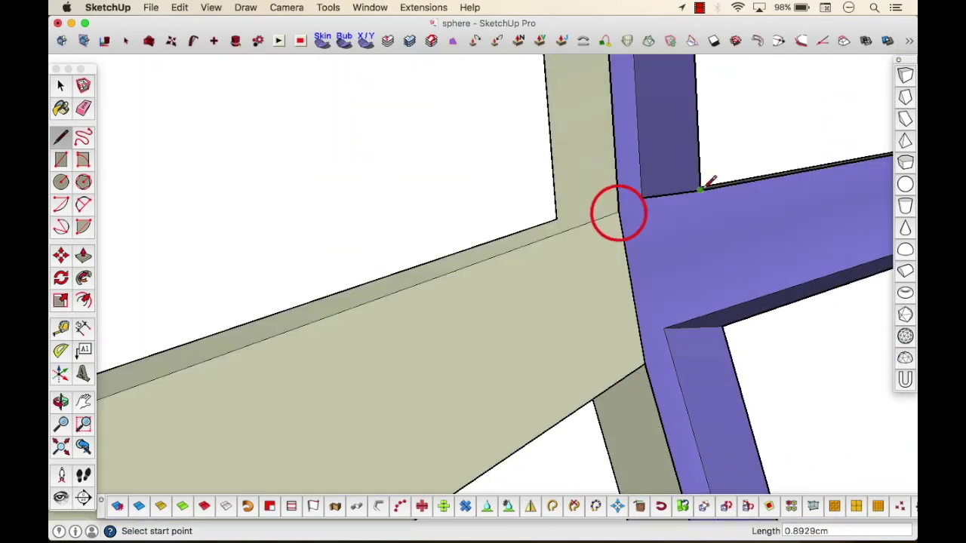
click(643, 366)
Step: Draw short edges across the horizontal strut at three successive junctions along the row
scroll(674, 187, down, 10)
scroll(674, 187, up, 10)
click(647, 215)
click(664, 160)
scroll(492, 247, down, 5)
click(550, 188)
click(563, 156)
scroll(563, 156, down, 2)
click(254, 273)
click(258, 241)
Step: Outline the next two crossings of the row with edges between their inner corners
scroll(264, 256, down, 3)
scroll(808, 158, up, 5)
click(805, 154)
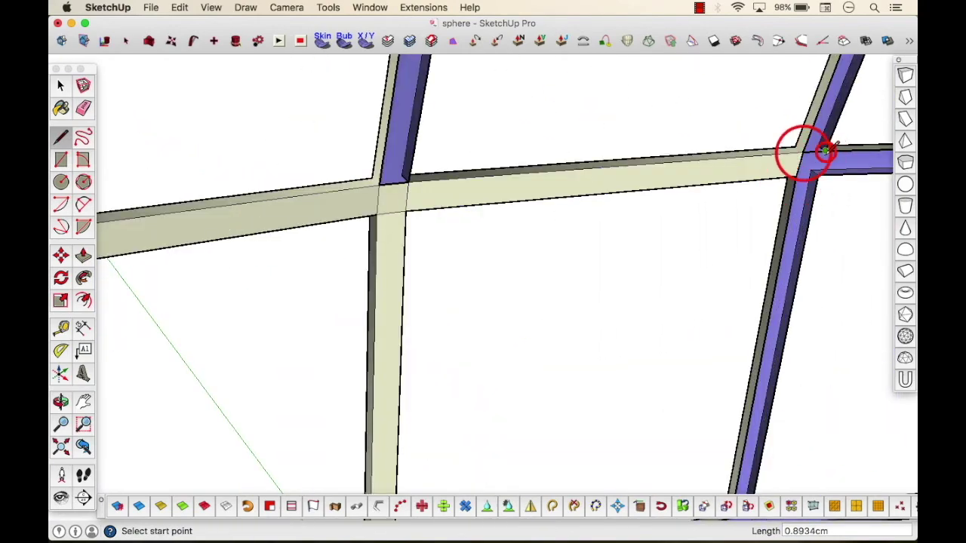
click(822, 177)
scroll(766, 354, up, 5)
click(725, 321)
click(754, 316)
click(749, 349)
Step: Draw edges across the vertical and horizontal struts at the following corner junctions of the grid
scroll(749, 350, down, 5)
scroll(702, 448, up, 5)
click(679, 418)
click(712, 414)
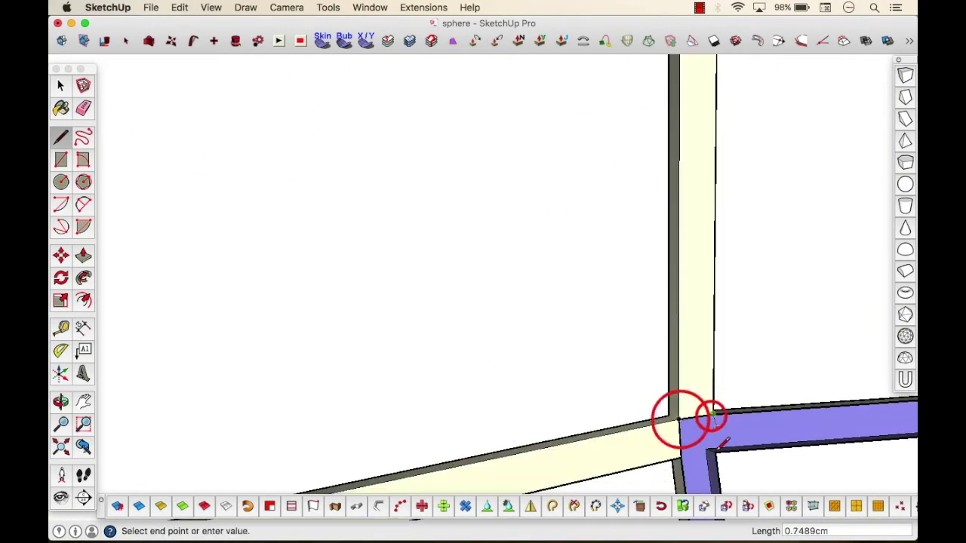
scroll(712, 415, down, 5)
click(706, 326)
click(659, 326)
click(707, 373)
Step: Close the outline of the crossing where the sloping strut meets the lower vertical strut
scroll(707, 373, down, 5)
middle_drag(707, 373, 672, 460)
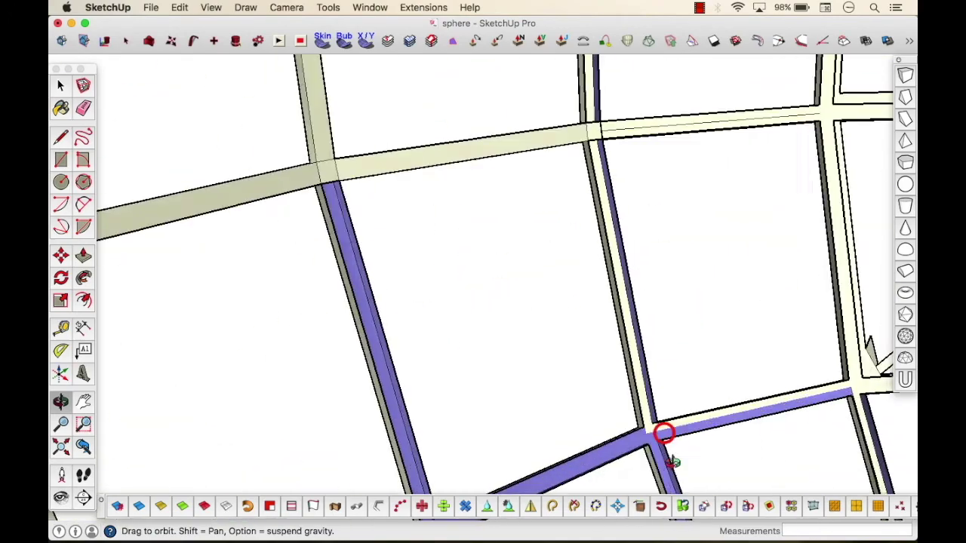
scroll(669, 459, up, 5)
click(654, 309)
middle_drag(745, 370, 679, 165)
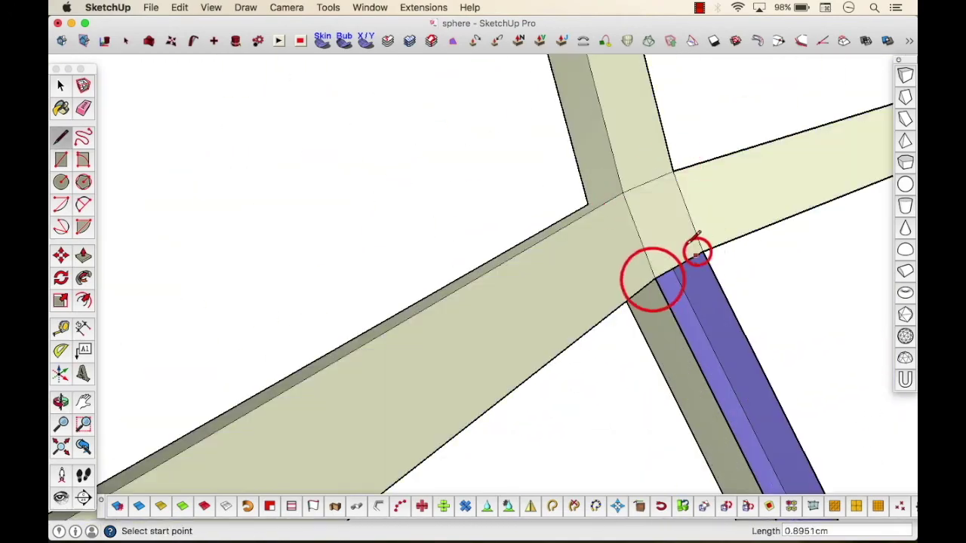
Step: Draw dividing edges at the lower junctions of the sloping struts near the base disc
scroll(698, 252, down, 5)
scroll(793, 414, up, 5)
click(793, 415)
click(815, 449)
middle_drag(811, 447, 729, 406)
scroll(740, 404, down, 5)
click(845, 461)
click(847, 470)
scroll(848, 469, down, 5)
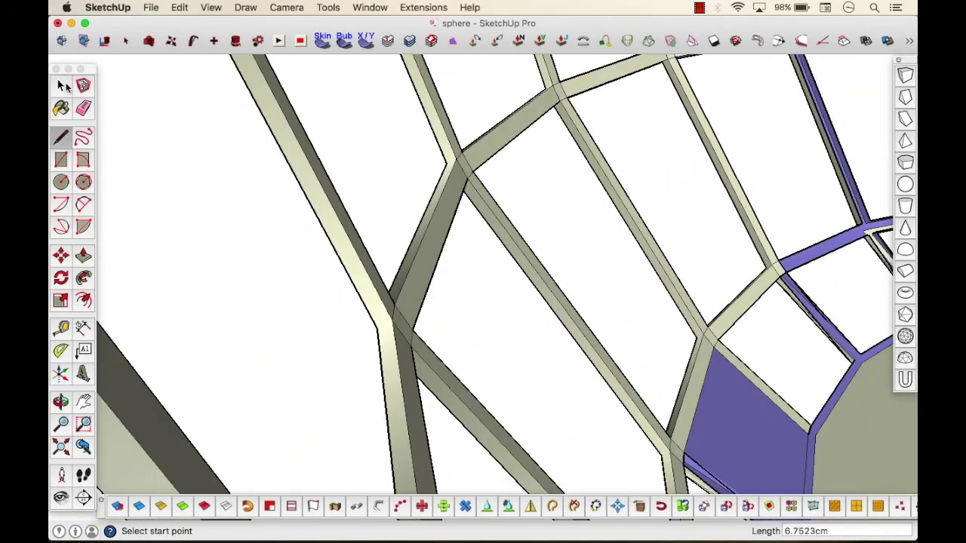
Step: Draw edges around the crossing at the right end of the second-lowest grid row
mouse_move(746, 362)
middle_down()
mouse_move(582, 403)
mouse_move(604, 370)
middle_up()
scroll(581, 403, down, 10)
scroll(744, 461, up, 10)
middle_drag(744, 462, 609, 492)
scroll(623, 307, down, 5)
click(587, 459)
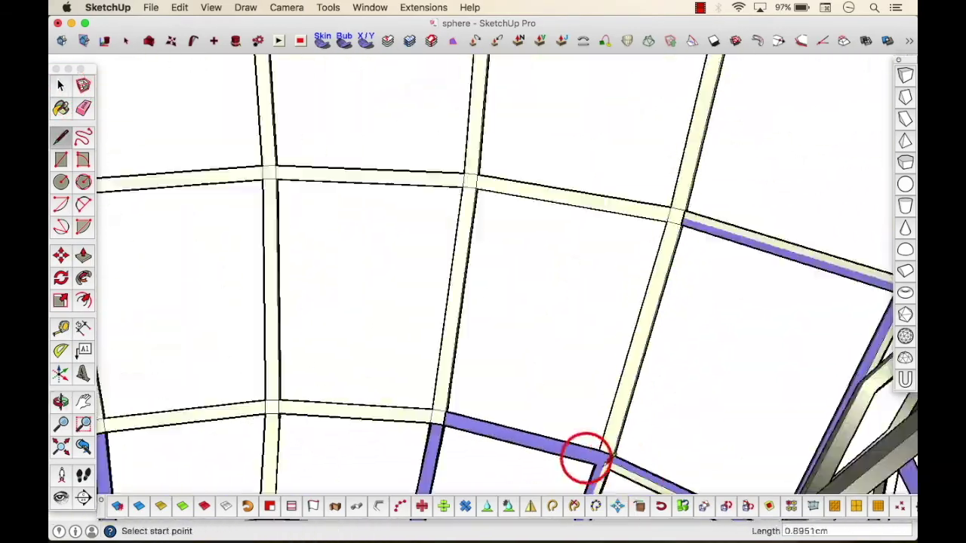
scroll(603, 467, up, 8)
click(634, 422)
click(615, 476)
scroll(649, 415, down, 7)
Step: Draw edges across the vertical struts at the base ring and delete the face filling the panel between them
click(597, 436)
click(628, 451)
click(295, 367)
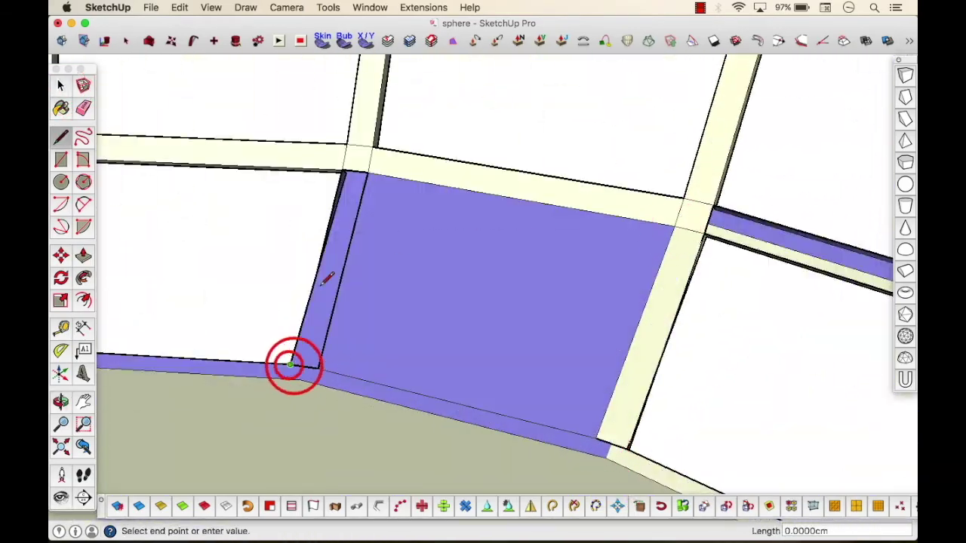
click(321, 368)
key(space)
click(526, 273)
key(Delete)
Step: Delete the face filling another bottom-row panel beside the base ring
scroll(526, 272, down, 8)
scroll(507, 348, up, 6)
key(l)
click(533, 136)
click(64, 84)
click(276, 298)
key(Delete)
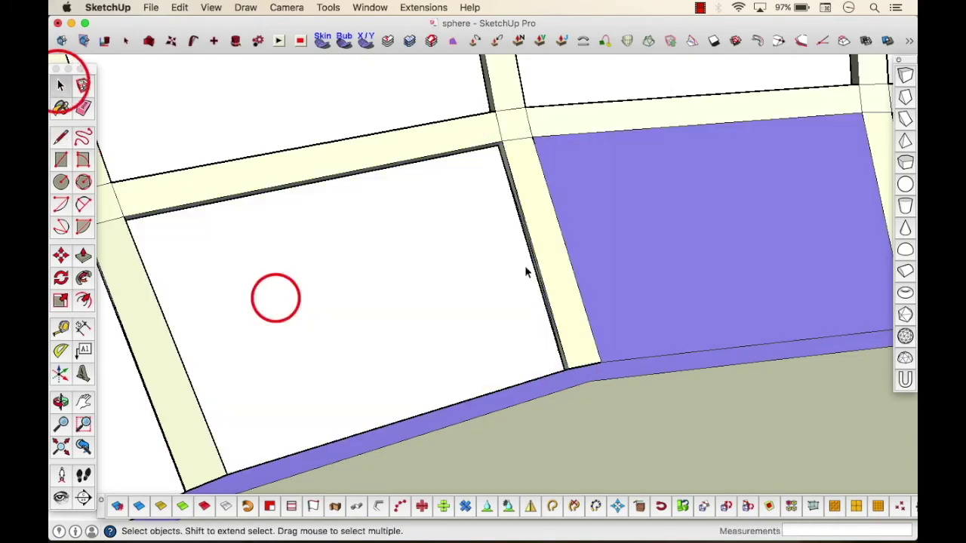
middle_drag(683, 252, 772, 246)
middle_drag(646, 313, 741, 197)
scroll(603, 204, up, 10)
click(65, 160)
scroll(623, 108, up, 8)
click(593, 108)
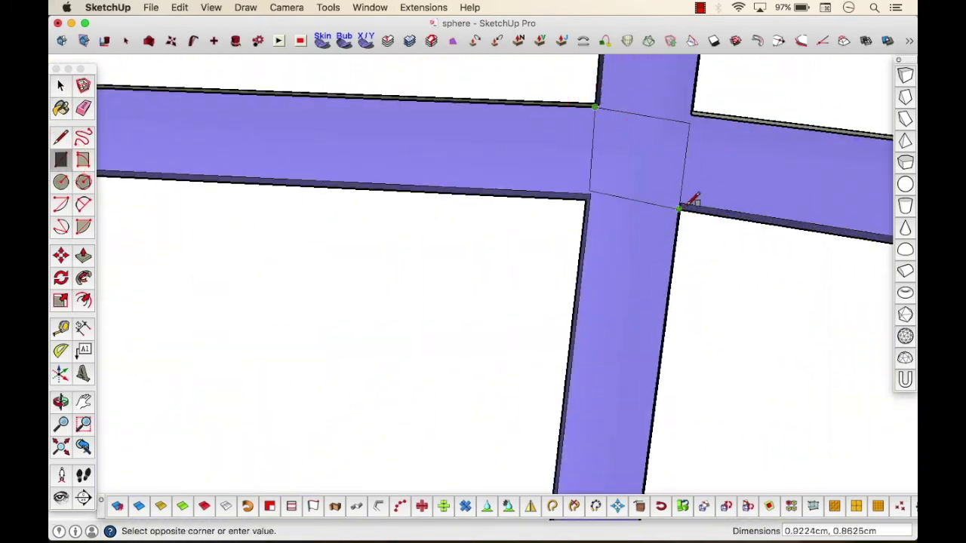
Step: Draw line edges between the corners of the inner strut crossing to divide it from its struts
key(l)
click(619, 129)
click(595, 211)
click(603, 119)
Step: Draw an edge across the vertical inner strut at its junction with the horizontal side strut
scroll(650, 155, down, 8)
scroll(246, 125, up, 8)
click(245, 123)
click(192, 247)
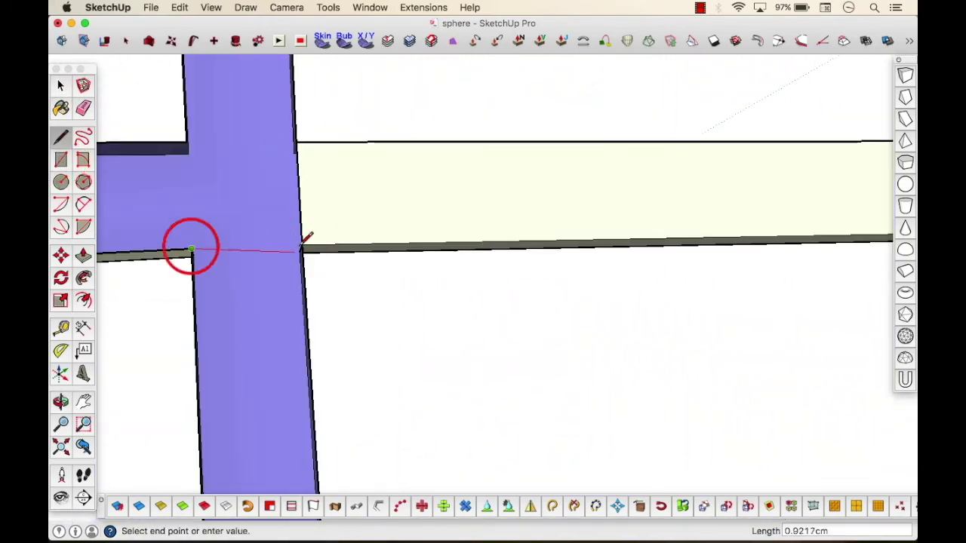
click(302, 243)
Step: Draw edges between the corners of the next inner strut junctions, separating each crossing from its horizontal and vertical struts
scroll(302, 243, down, 8)
scroll(241, 325, up, 8)
click(187, 234)
click(173, 355)
click(438, 345)
click(403, 230)
click(569, 401)
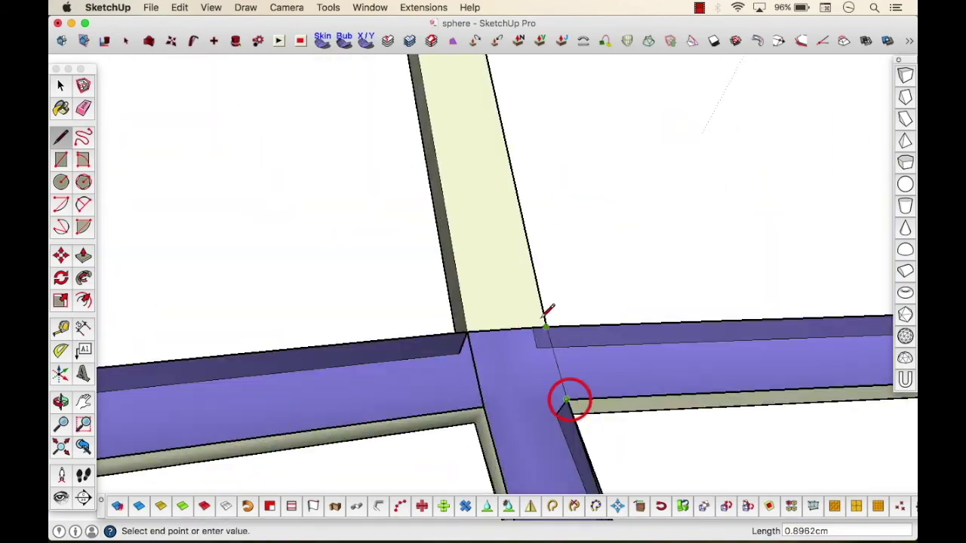
click(545, 329)
click(777, 360)
click(352, 101)
Step: Delete the leftover face beside the newly divided junctions
scroll(298, 195, down, 8)
key(space)
click(295, 197)
key(Delete)
Step: Draw edges across the strut ends where the large sphere's grid meets the small dome's frame
key(l)
scroll(505, 198, up, 8)
click(188, 119)
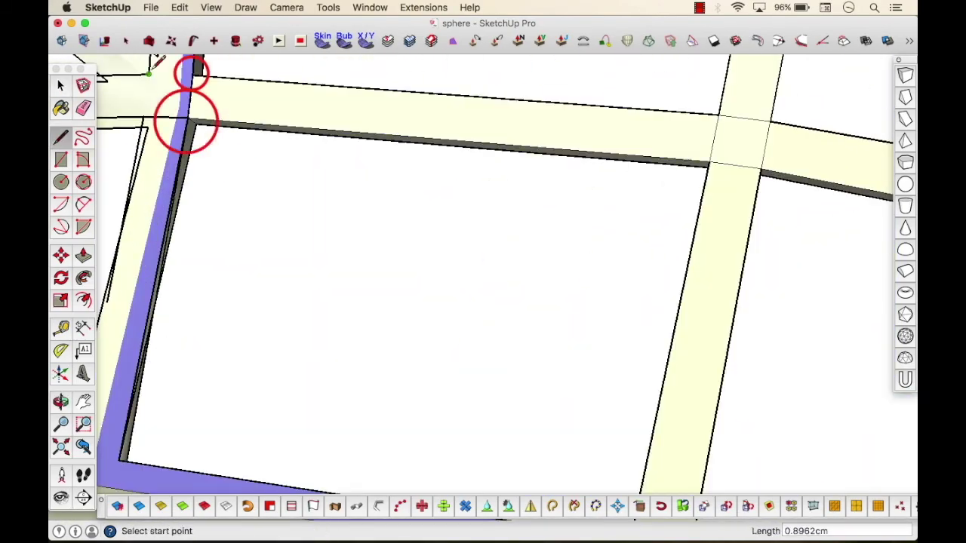
click(162, 110)
click(102, 390)
middle_drag(520, 345, 381, 276)
click(264, 324)
click(278, 297)
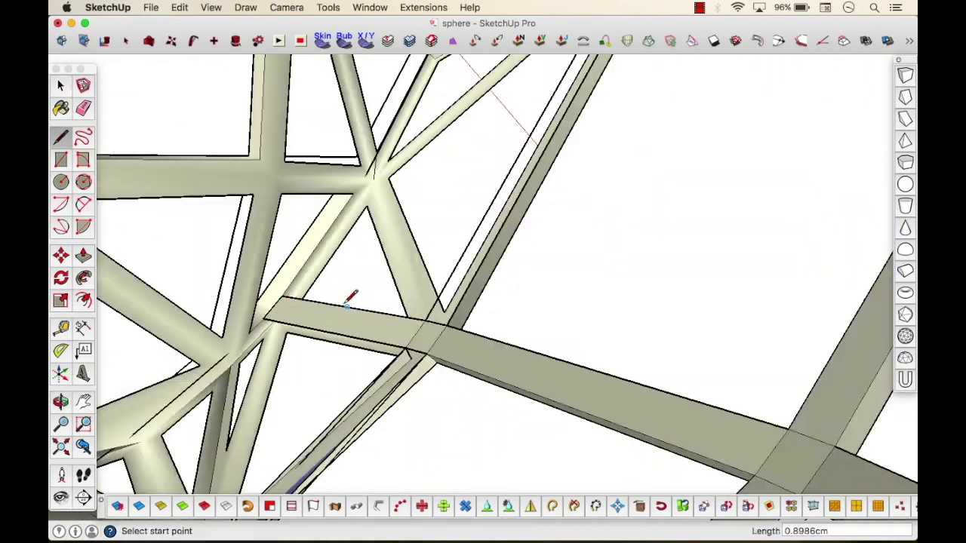
Step: Draw an edge from the vertical strut's corner on the base ring up along the bottom-row strut
middle_drag(732, 207, 648, 160)
click(144, 400)
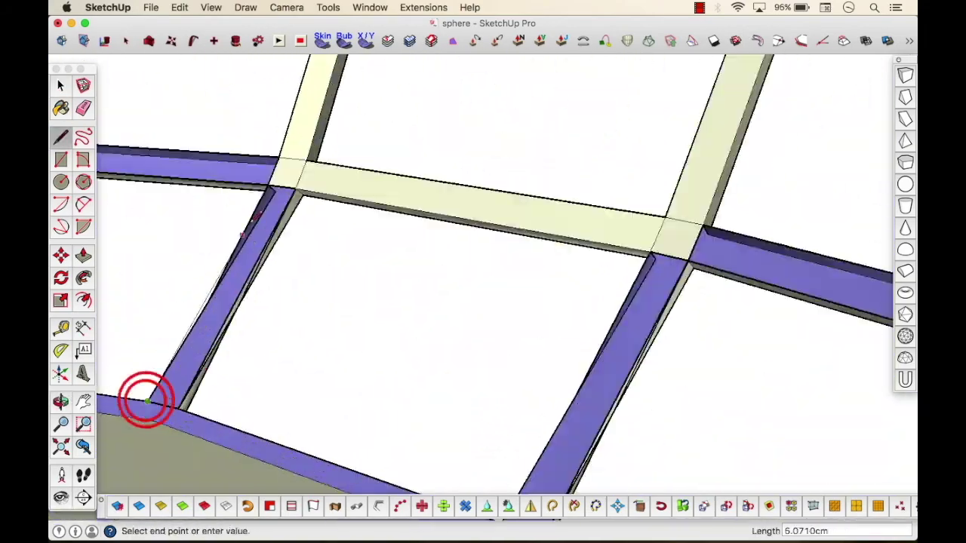
key(space)
scroll(199, 114, down, 5)
key(l)
scroll(198, 114, up, 5)
click(287, 148)
key(space)
scroll(488, 92, down, 10)
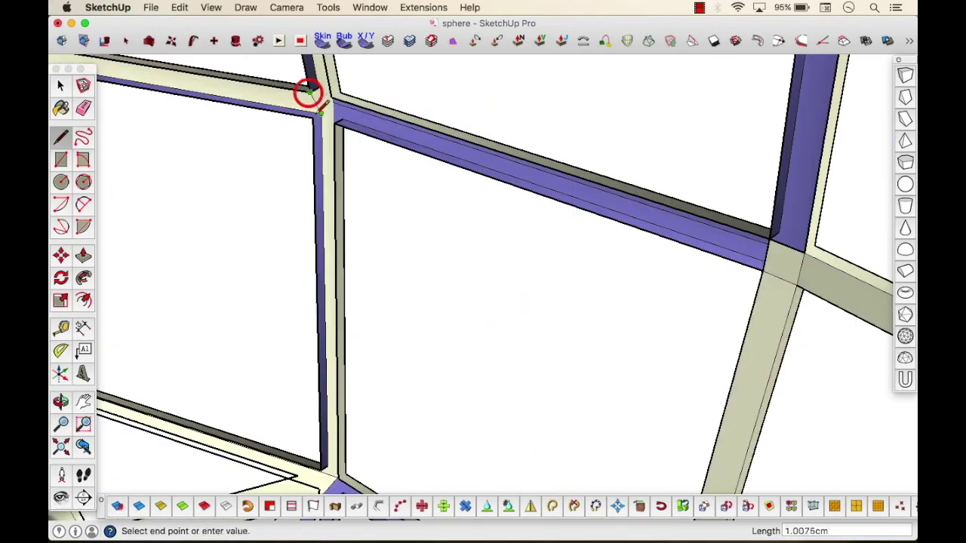
Step: Draw an edge between the inner corners of the crossing where the light horizontal strut meets the narrow vertical strut
click(309, 93)
click(567, 375)
click(757, 306)
middle_drag(757, 306, 478, 409)
scroll(478, 408, down, 5)
scroll(765, 256, up, 5)
Step: Draw edges between the corners of the crossings at both ends of the light horizontal strut
click(826, 177)
click(789, 180)
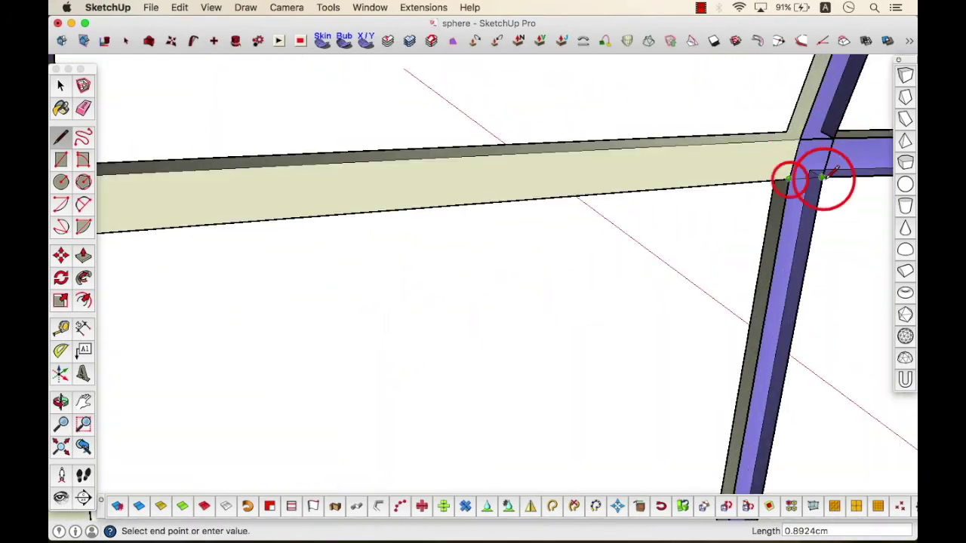
click(848, 89)
click(822, 134)
click(230, 165)
click(274, 164)
click(237, 119)
click(216, 174)
scroll(216, 174, down, 5)
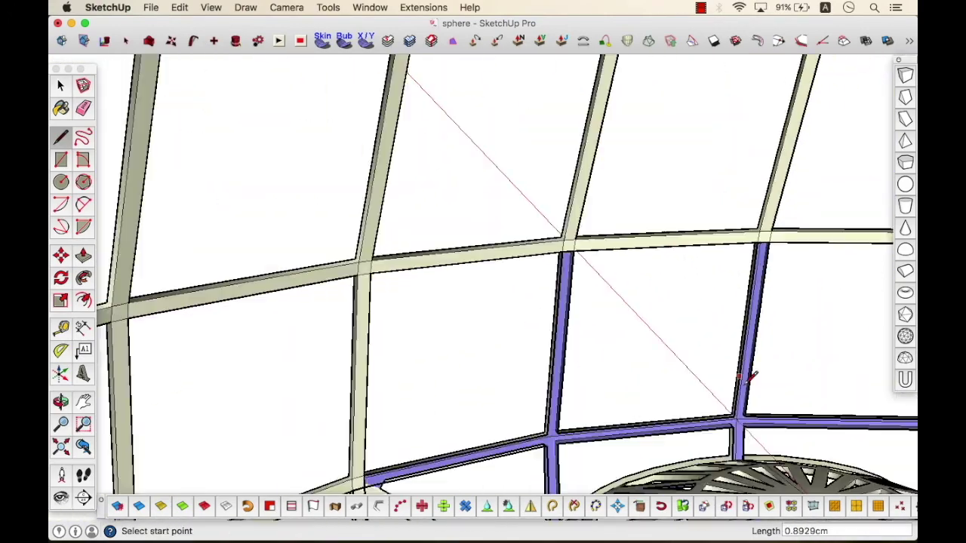
Step: Draw an edge across the strut at the next crossing in the row above the small dome
scroll(750, 380, up, 5)
click(371, 343)
click(450, 326)
middle_drag(450, 327, 594, 415)
scroll(485, 469, down, 10)
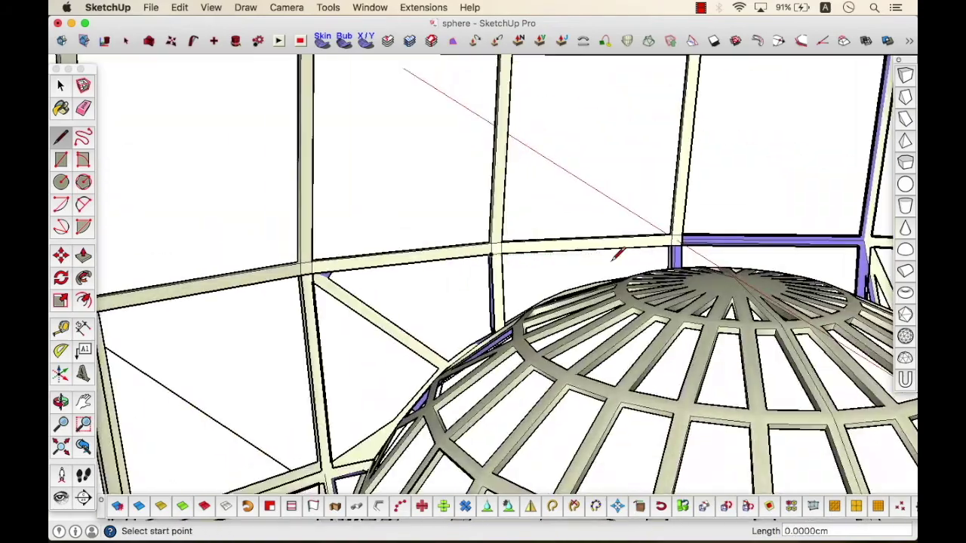
middle_drag(619, 254, 604, 196)
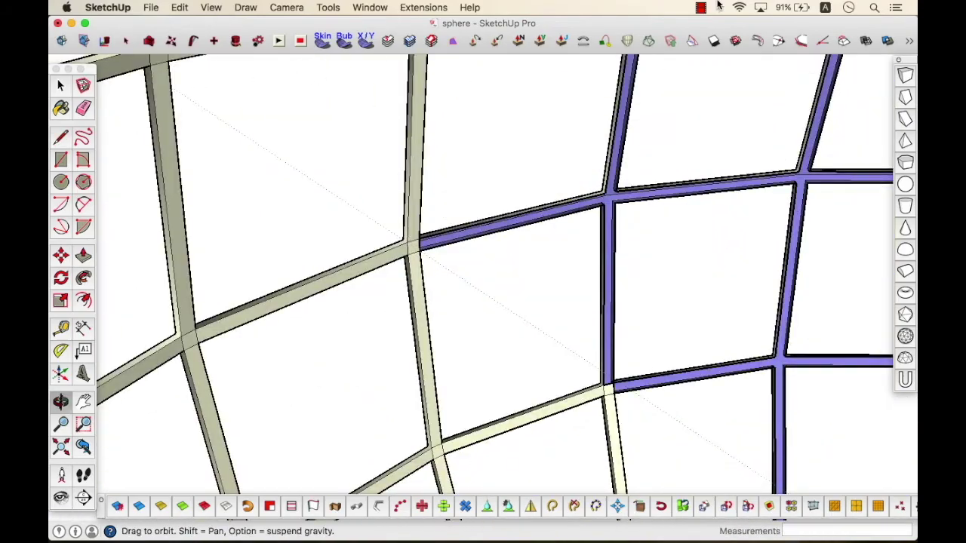
Step: Connect the four corners of the next grid crossing with line edges to separate it from its struts
scroll(603, 189, up, 5)
click(599, 153)
click(637, 143)
click(665, 173)
click(604, 178)
scroll(613, 188, down, 3)
click(619, 403)
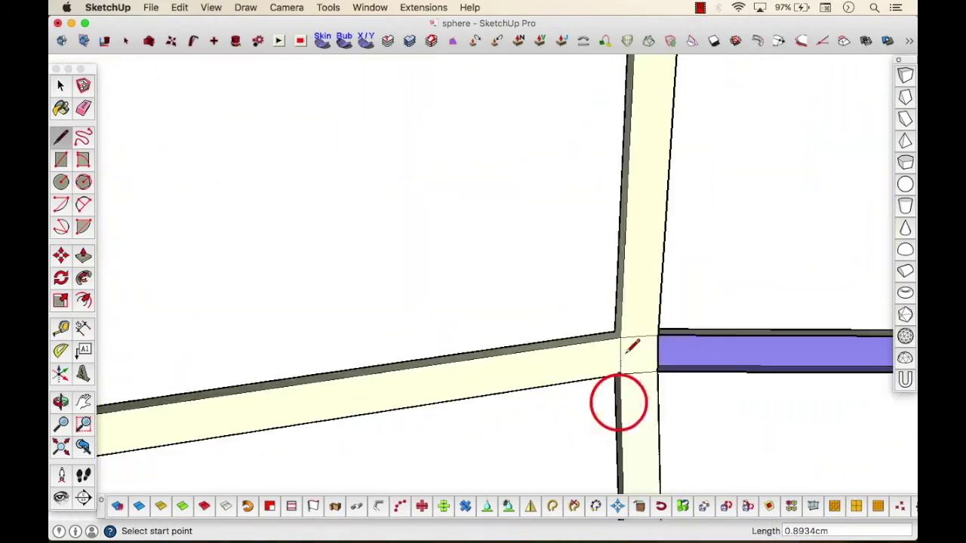
Step: Draw edges between the corners of the remaining crossings in the row above the base ring
scroll(625, 352, down, 5)
scroll(735, 324, up, 5)
click(836, 359)
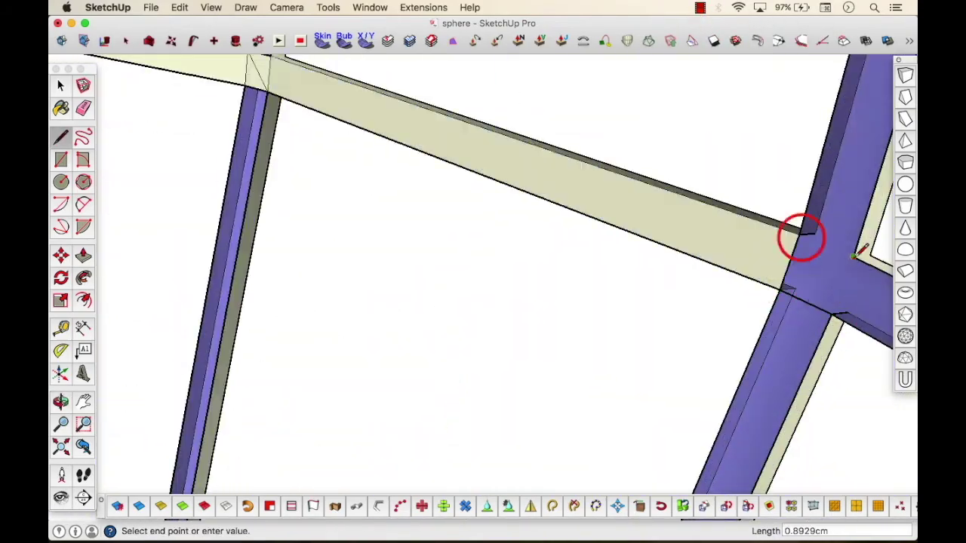
middle_drag(338, 195, 373, 312)
middle_drag(654, 466, 625, 346)
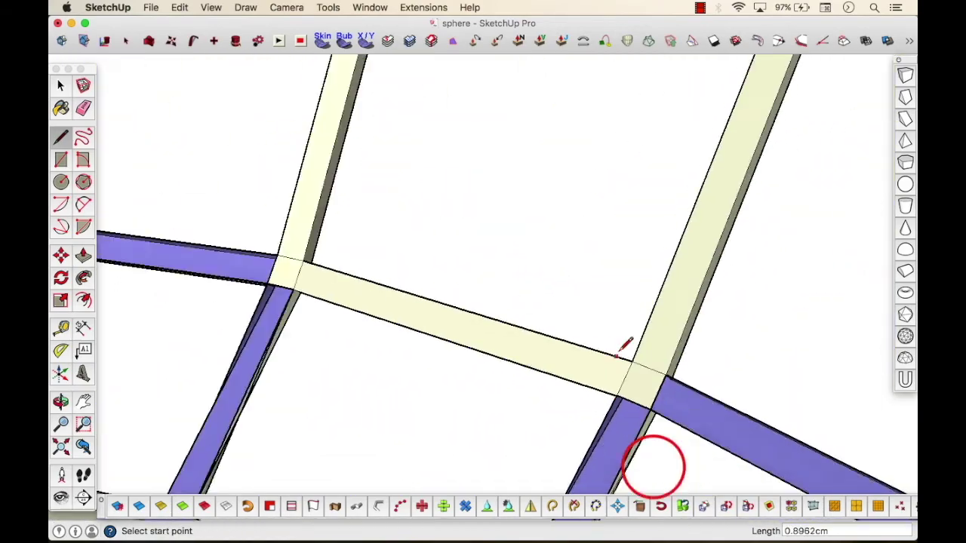
scroll(408, 299, down, 5)
click(384, 397)
scroll(536, 142, down, 5)
click(838, 168)
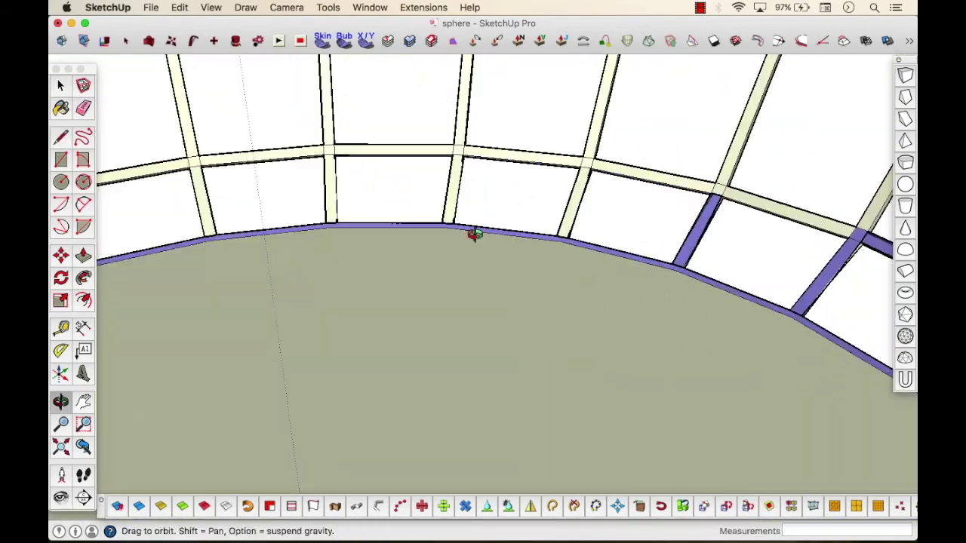
Step: Draw edges between neighbouring strut corners around the central hub where the radial struts meet
middle_drag(474, 234, 641, 32)
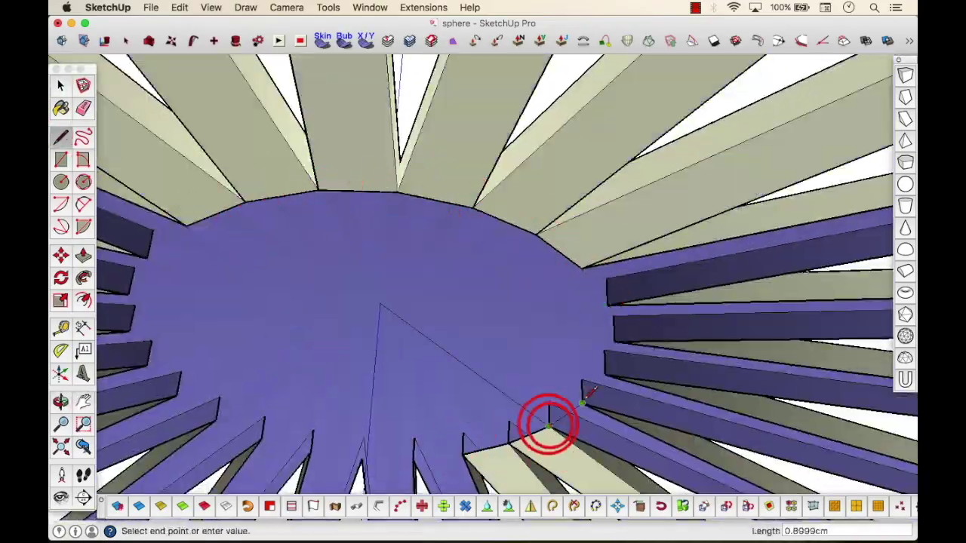
click(186, 226)
click(264, 438)
click(60, 402)
click(61, 137)
Step: Draw edges between the corners of the near-row crossing beside the diagonal strut
click(360, 367)
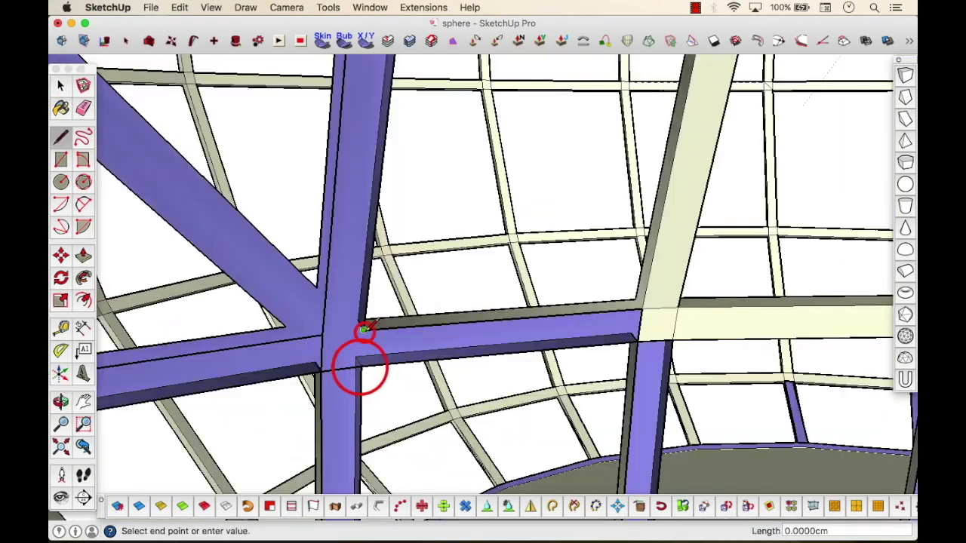
click(362, 333)
click(324, 334)
Step: Draw edges on both sides and across the top of the crossing below the light vertical strut
middle_drag(333, 310, 332, 226)
click(316, 455)
click(314, 414)
click(314, 413)
click(361, 409)
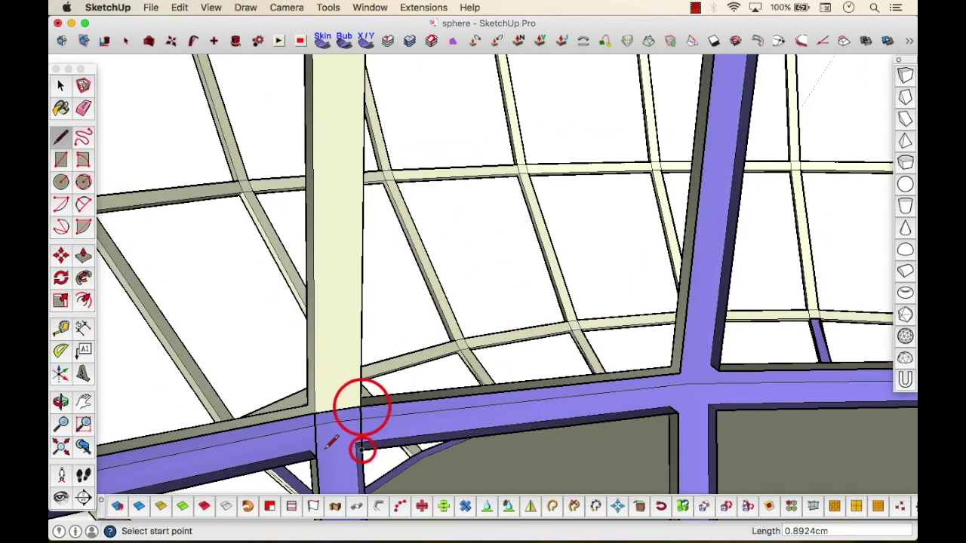
Step: Draw edges between the corners of another crossing farther along the same horizontal row
scroll(506, 406, up, 5)
scroll(669, 346, down, 5)
scroll(704, 343, up, 2)
click(701, 340)
click(703, 305)
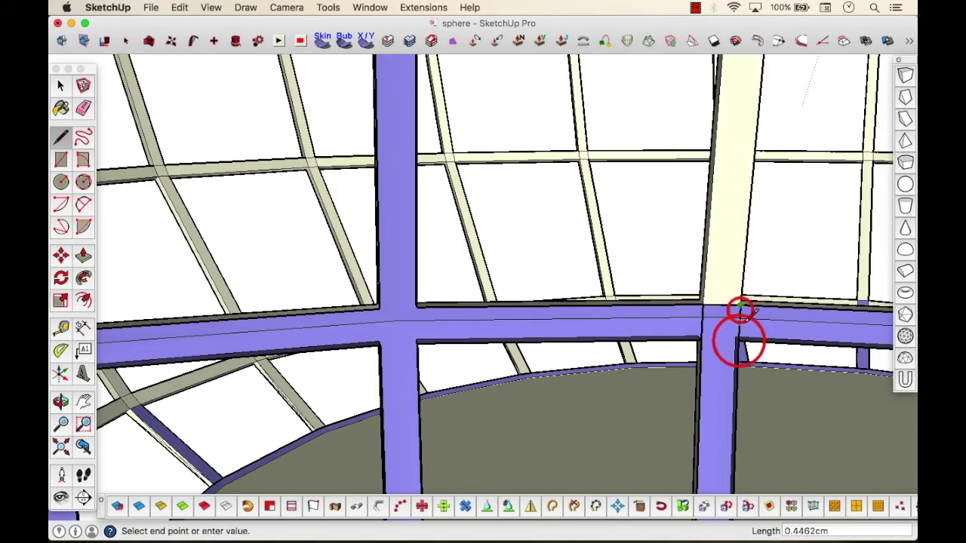
Step: Draw edges between the corners of the crossing one row lower on the inner grid
drag(601, 401, 528, 446)
click(61, 138)
middle_drag(483, 460, 445, 415)
scroll(440, 427, up, 1)
click(452, 414)
click(456, 441)
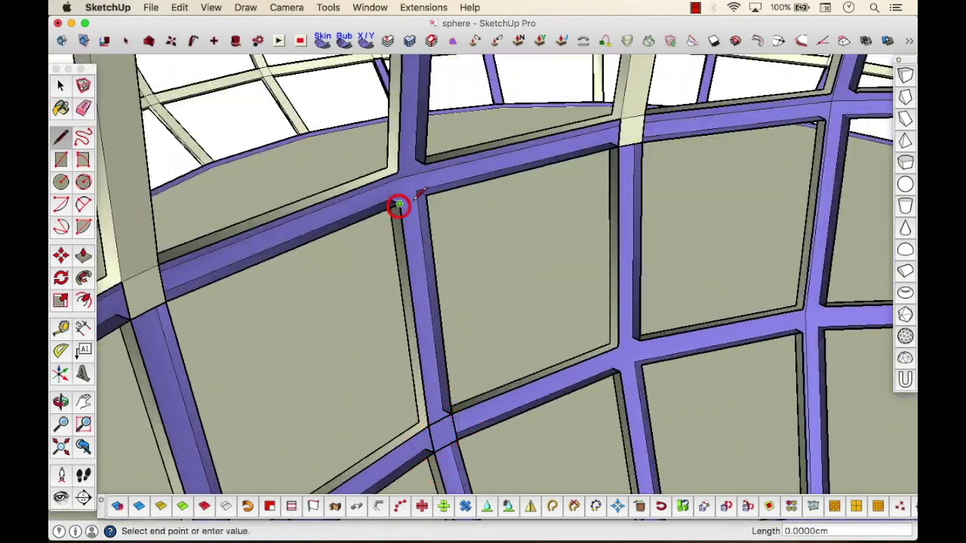
Step: Divide the crossing directly above from its struts with edges between its corners
click(400, 173)
click(400, 172)
click(399, 204)
scroll(440, 181, down, 3)
Step: Draw edges between the corners of the lower-row crossing at the next vertical strut
click(289, 442)
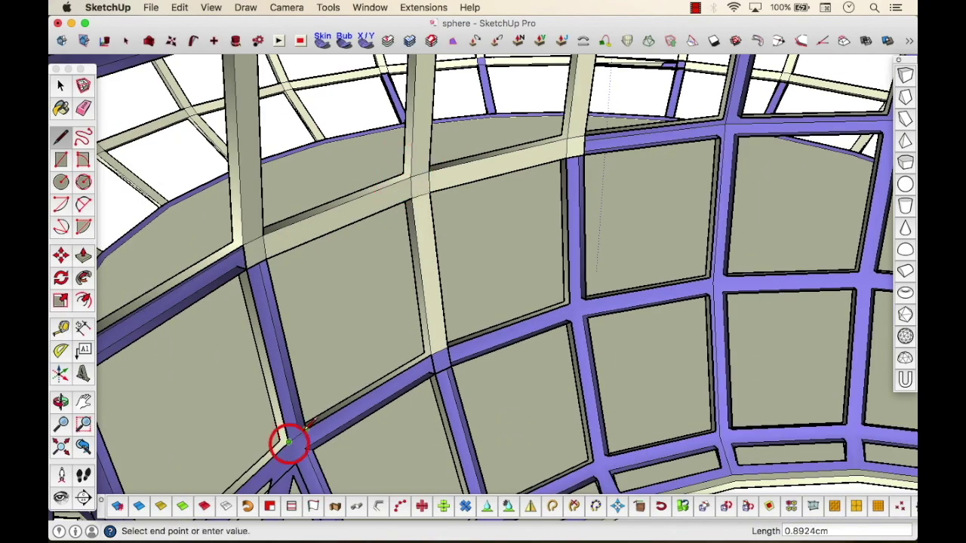
click(296, 463)
click(289, 445)
Step: Draw edges around the lower-row crossing beneath the light vertical strut to separate it from the adjoining struts
scroll(579, 314, up, 4)
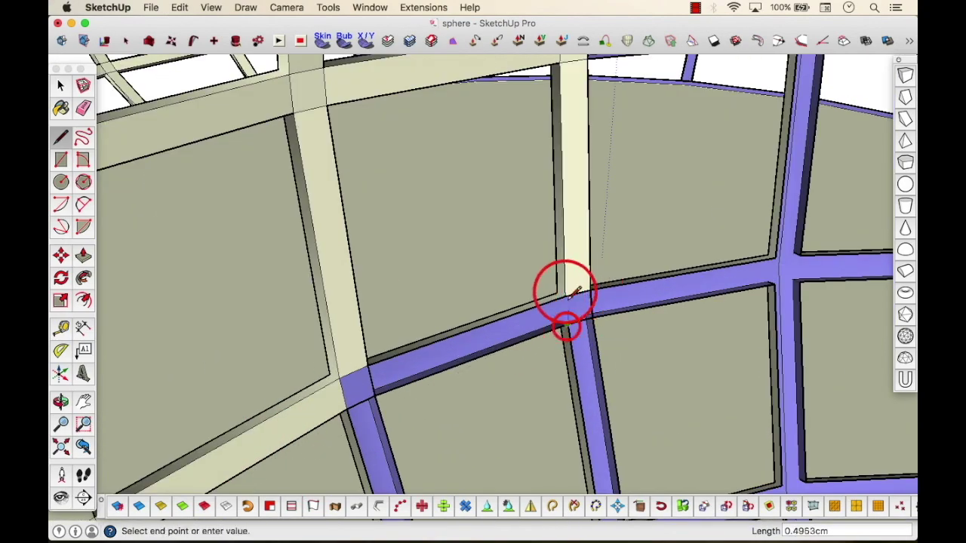
click(575, 292)
scroll(575, 291, down, 5)
scroll(635, 284, up, 5)
click(658, 312)
Step: Draw edges between all four corners of the next upper-row crossing
middle_drag(658, 312, 617, 169)
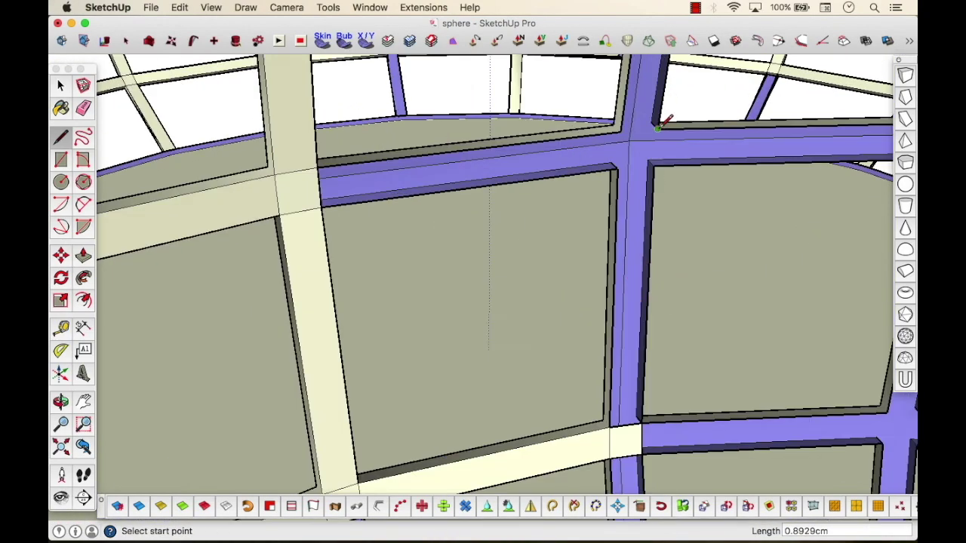
scroll(659, 130, down, 5)
scroll(634, 114, up, 5)
click(656, 96)
click(609, 92)
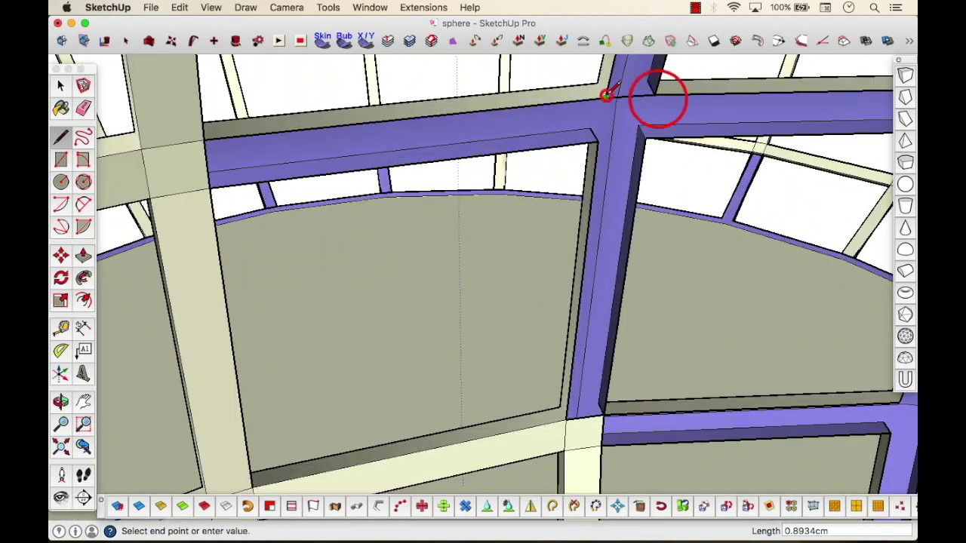
click(643, 138)
click(601, 142)
click(651, 98)
Step: Draw edges around the following crossing in the upper row to divide it from its struts
scroll(651, 98, down, 5)
scroll(722, 129, up, 5)
click(727, 151)
click(684, 148)
click(686, 116)
click(737, 116)
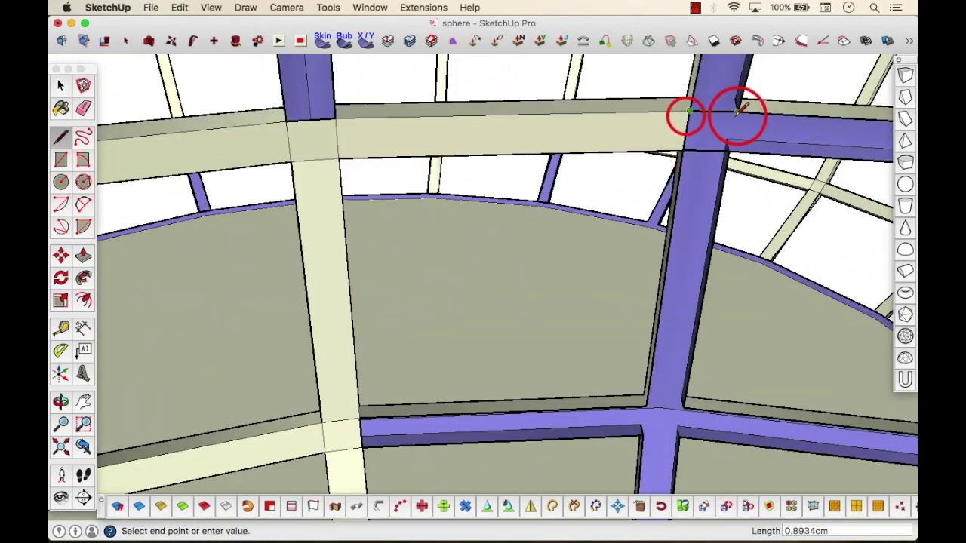
Step: Undo the last edge and draw edges between the corners of the crossing in the row below
scroll(738, 113, down, 5)
key(super+z)
click(588, 320)
click(591, 269)
click(645, 270)
Step: Draw edges between the corners of the lower-row crossing where the diagonal strut joins
scroll(580, 269, down, 5)
click(658, 293)
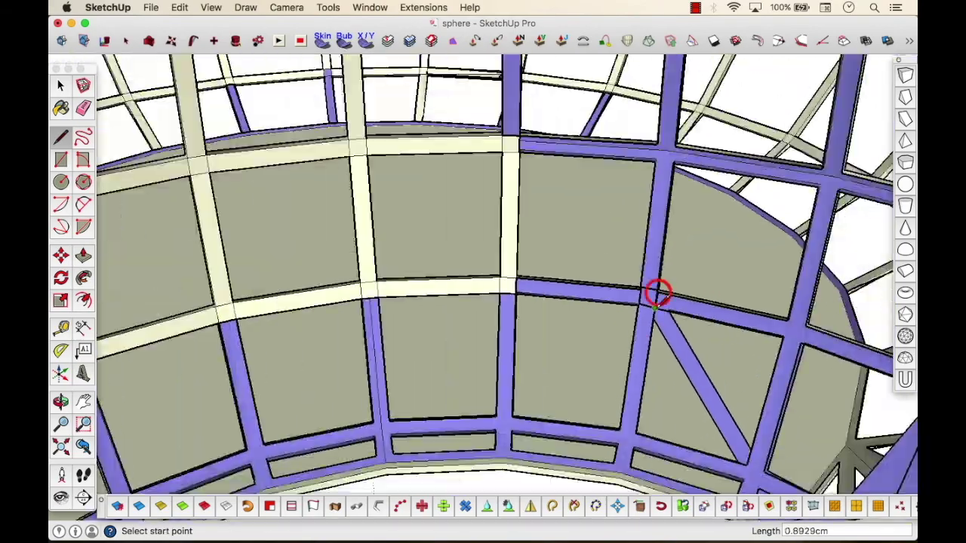
scroll(650, 443, up, 5)
click(653, 440)
click(608, 431)
Step: Draw edges between the corners of the upper and lower crossings on two neighbouring vertical struts
scroll(613, 313, down, 10)
mouse_move(403, 264)
middle_down()
mouse_move(483, 291)
mouse_move(443, 349)
mouse_move(385, 259)
middle_up()
scroll(531, 143, up, 5)
click(530, 142)
scroll(532, 142, down, 2)
click(279, 96)
click(250, 394)
click(575, 389)
click(535, 392)
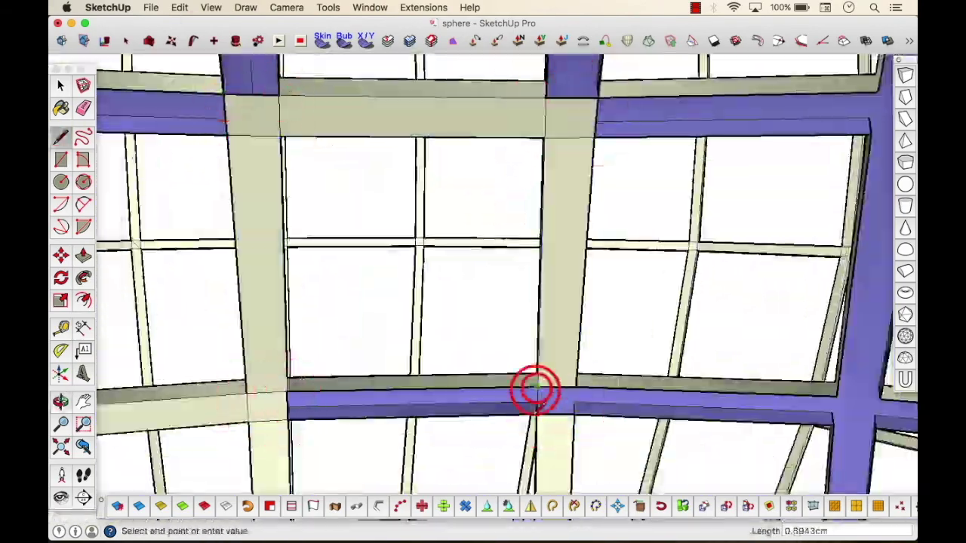
Step: Draw edges between the corners of the remaining crossings farther along these inner grid rows
middle_drag(538, 389, 400, 358)
click(444, 373)
click(363, 123)
click(548, 115)
click(563, 146)
click(631, 366)
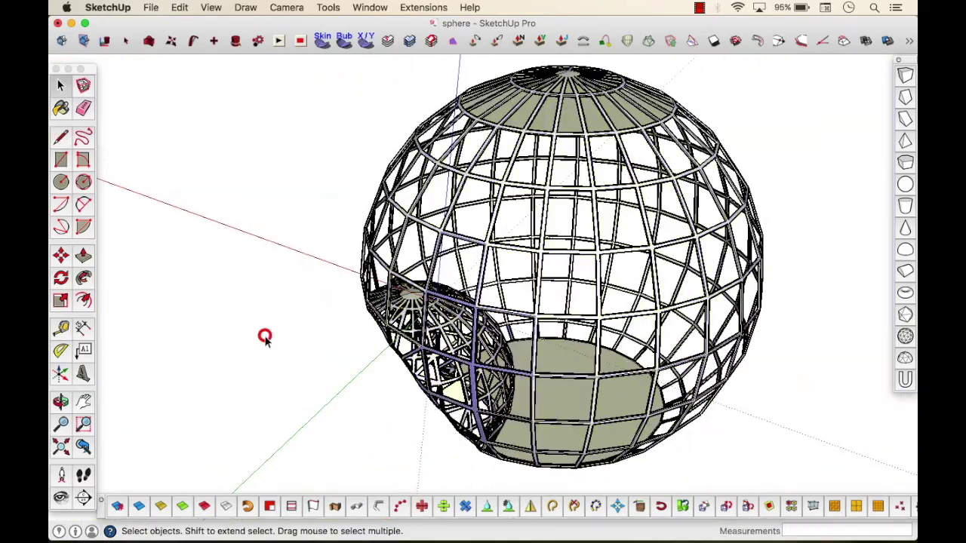
Step: Turn off the display of hidden geometry for the solid copy of the carved sphere
middle_drag(265, 336, 614, 347)
middle_drag(513, 297, 490, 385)
click(60, 86)
scroll(425, 249, down, 5)
middle_drag(424, 250, 551, 203)
click(211, 7)
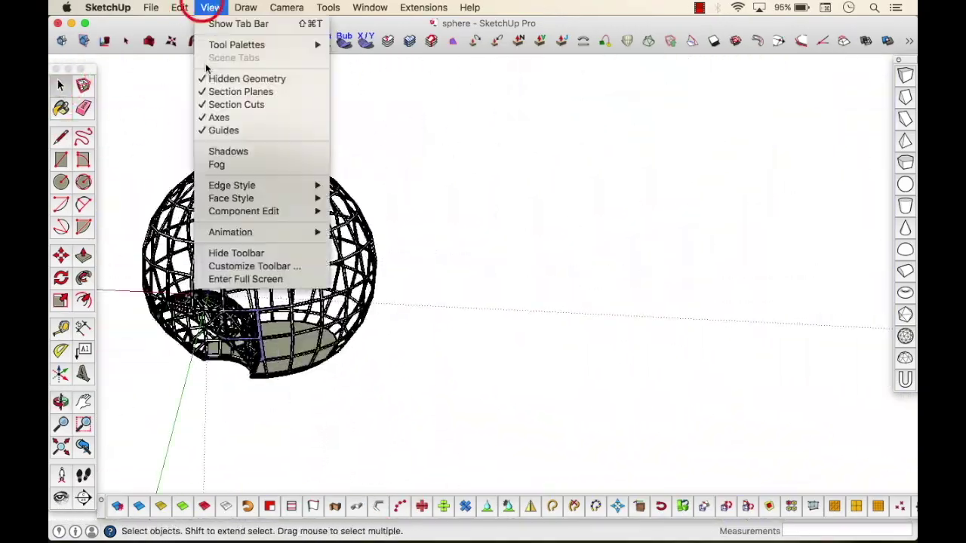
click(227, 78)
scroll(455, 367, down, 8)
scroll(623, 332, up, 5)
right_click(573, 260)
click(625, 293)
click(210, 7)
click(206, 78)
click(403, 102)
scroll(528, 295, up, 5)
middle_drag(521, 295, 626, 298)
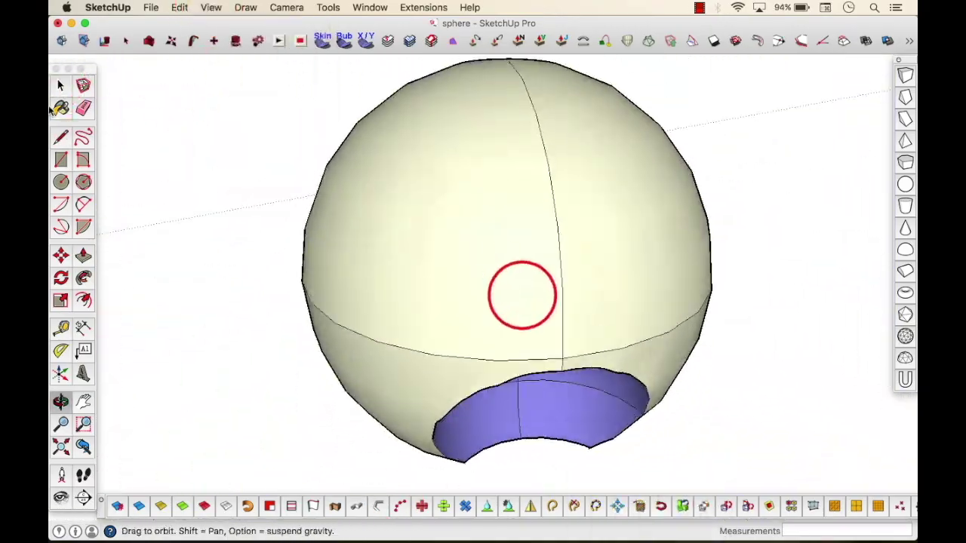
Step: Slice the solid carved sphere along Z with Slicer5, using 2 cm spacing, 0.3 cm thickness, and No for both Add and Flatten
click(61, 85)
right_click(132, 102)
click(172, 110)
click(345, 161)
click(388, 40)
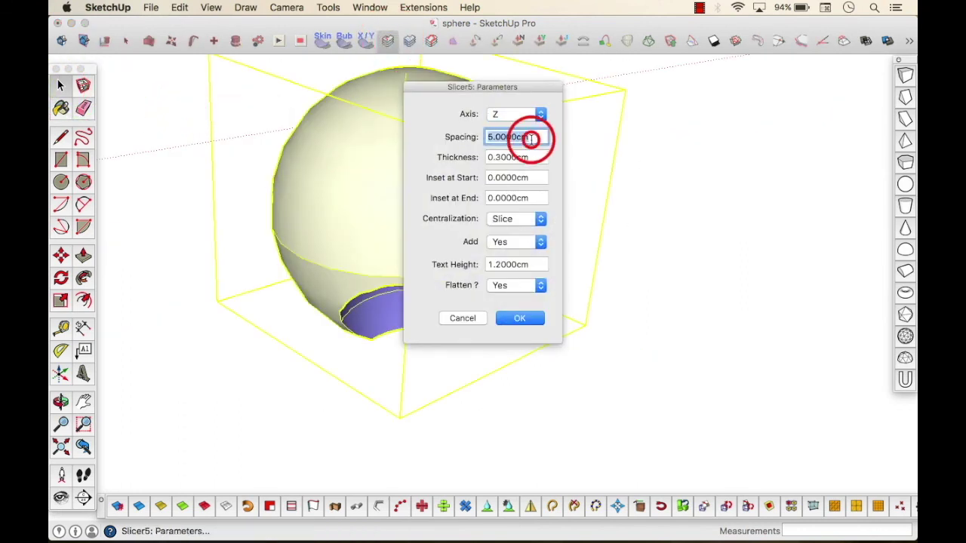
text(2)
click(522, 285)
click(523, 299)
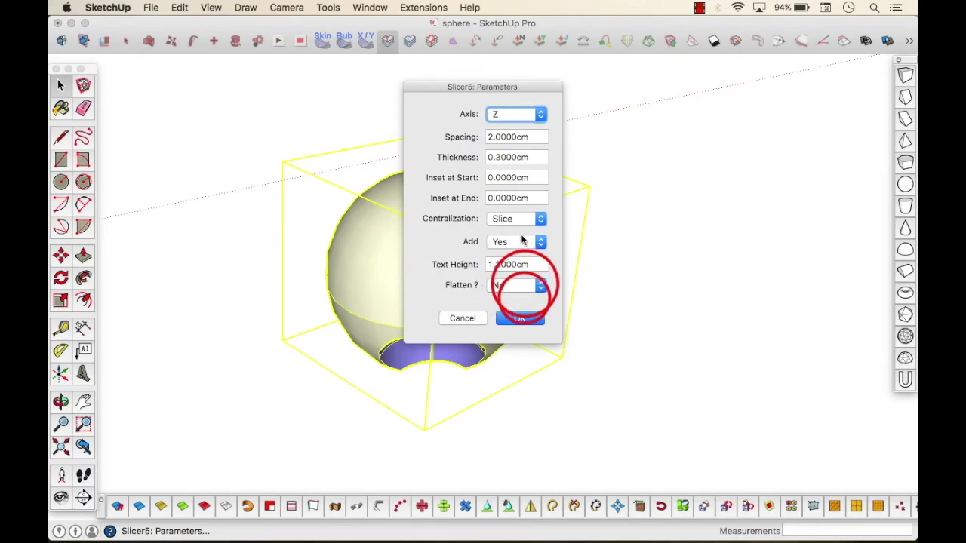
click(520, 242)
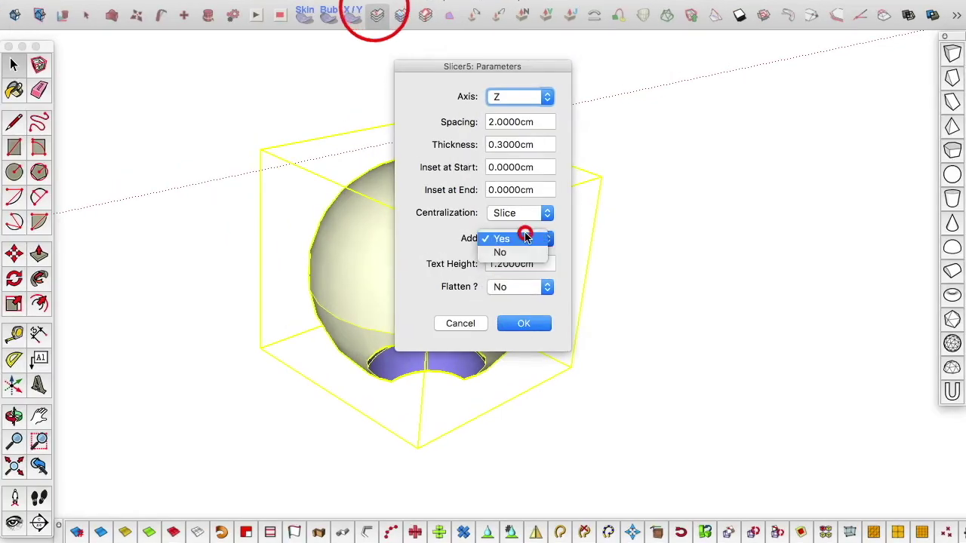
click(500, 252)
click(522, 325)
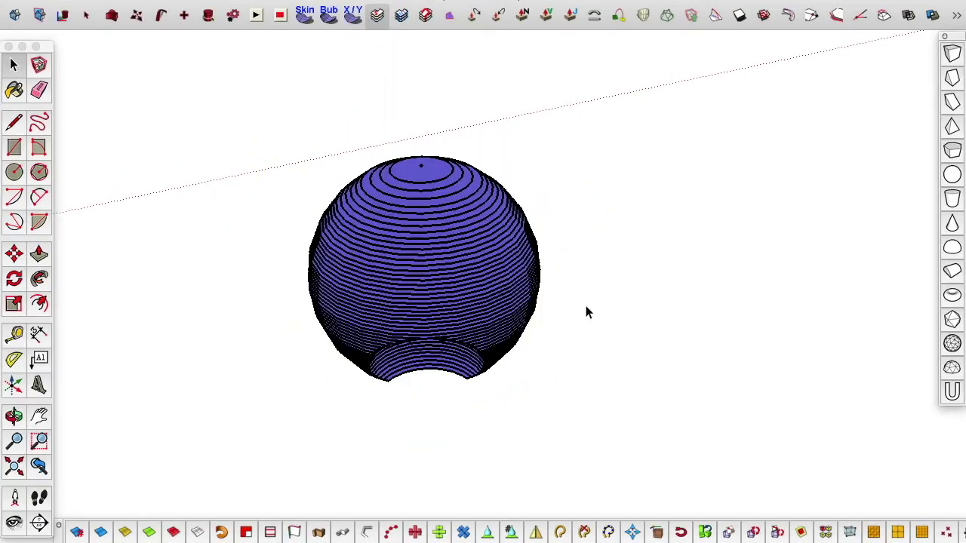
Step: Move the sliced sphere onto the grid frame, matching the lower corner of the carved opening
scroll(476, 280, up, 5)
scroll(444, 338, down, 2)
key(m)
scroll(419, 475, up, 5)
click(343, 371)
scroll(550, 340, down, 5)
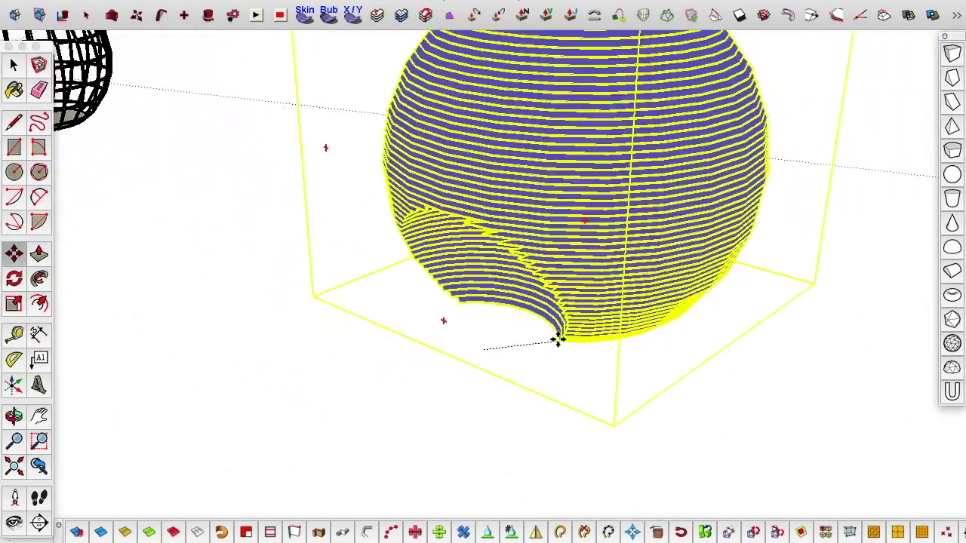
scroll(392, 229, down, 5)
scroll(290, 215, up, 8)
scroll(125, 189, down, 3)
scroll(257, 239, up, 8)
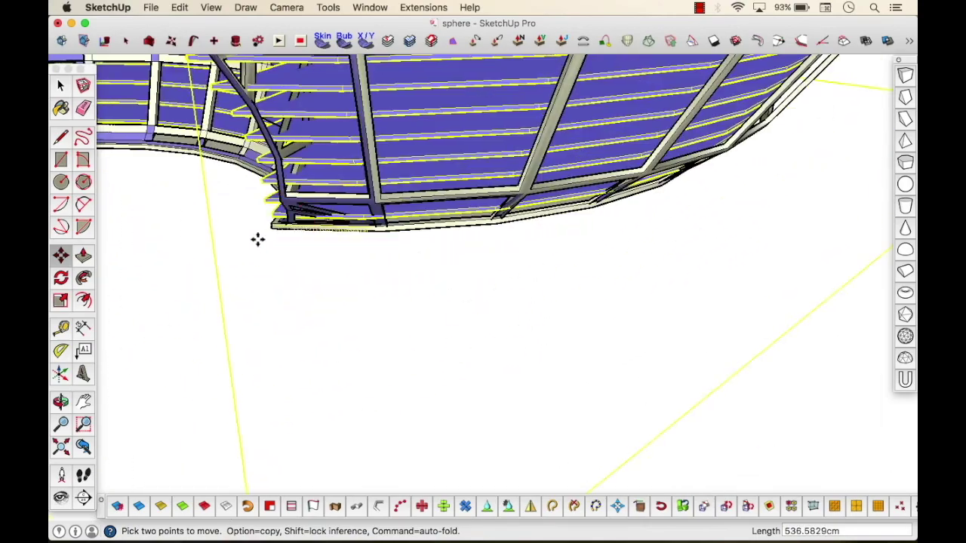
click(230, 266)
click(228, 266)
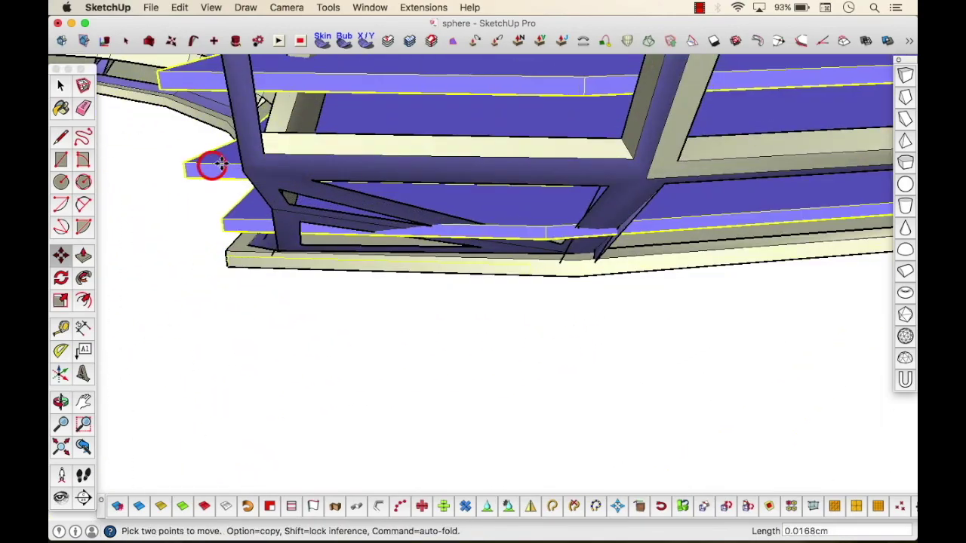
click(280, 264)
scroll(279, 264, down, 5)
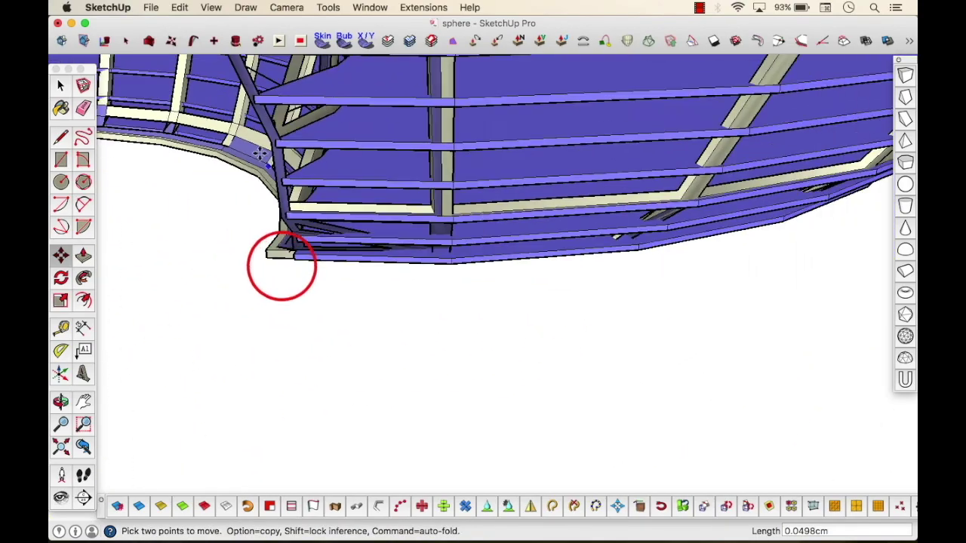
Step: Fine-adjust the alignment between the lowest slice and the grid frame at the bottom rim of the opening
scroll(263, 156, up, 5)
key(space)
click(344, 271)
middle_drag(465, 289, 622, 237)
middle_drag(503, 261, 624, 231)
key(m)
scroll(516, 332, up, 5)
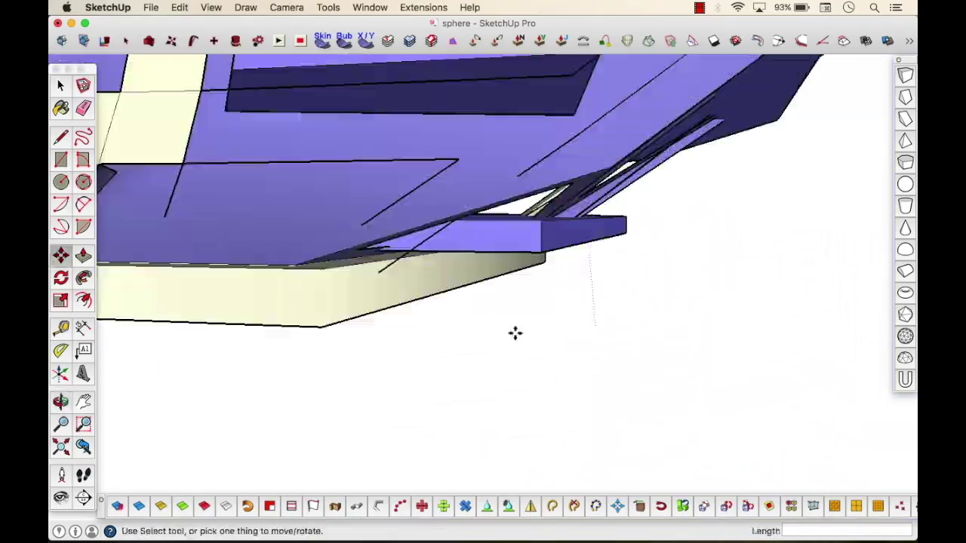
scroll(516, 332, down, 5)
click(516, 283)
click(472, 295)
middle_drag(472, 296, 494, 308)
scroll(399, 371, down, 5)
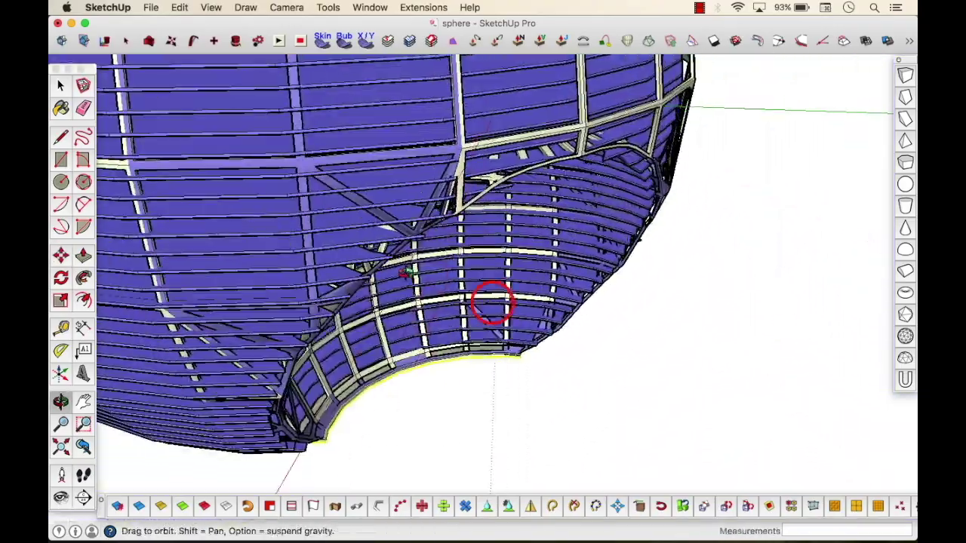
Step: Open the sliced sphere group for editing and delete the first intermediate slices in the grid row around the sphere's middle
scroll(491, 304, down, 5)
middle_drag(319, 280, 422, 332)
click(60, 86)
right_click(323, 194)
click(360, 249)
scroll(370, 244, up, 5)
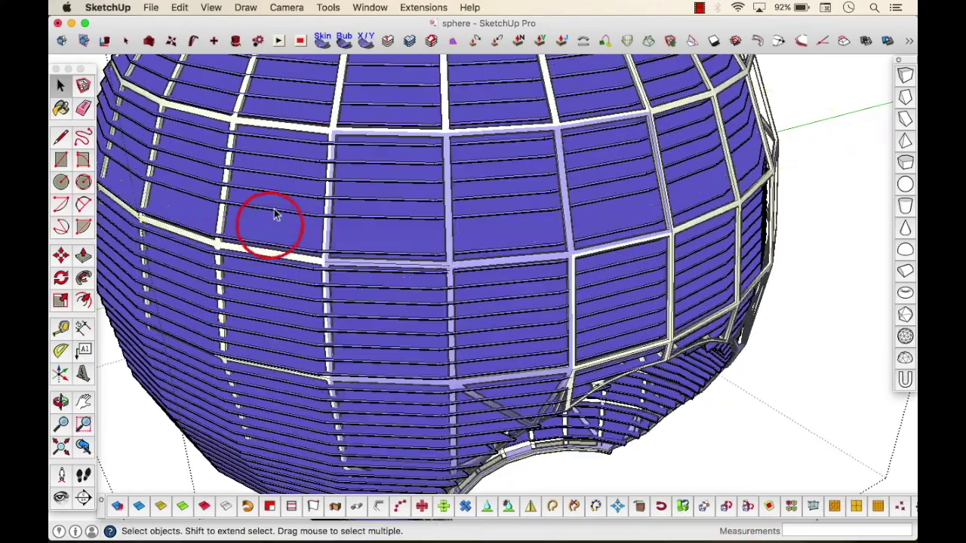
key(Delete)
click(281, 156)
key(Delete)
click(284, 170)
key(Delete)
Step: Delete further intermediate slices in the sphere's middle grid row, keeping those near the horizontal struts
scroll(284, 176, down, 5)
drag(287, 263, 340, 246)
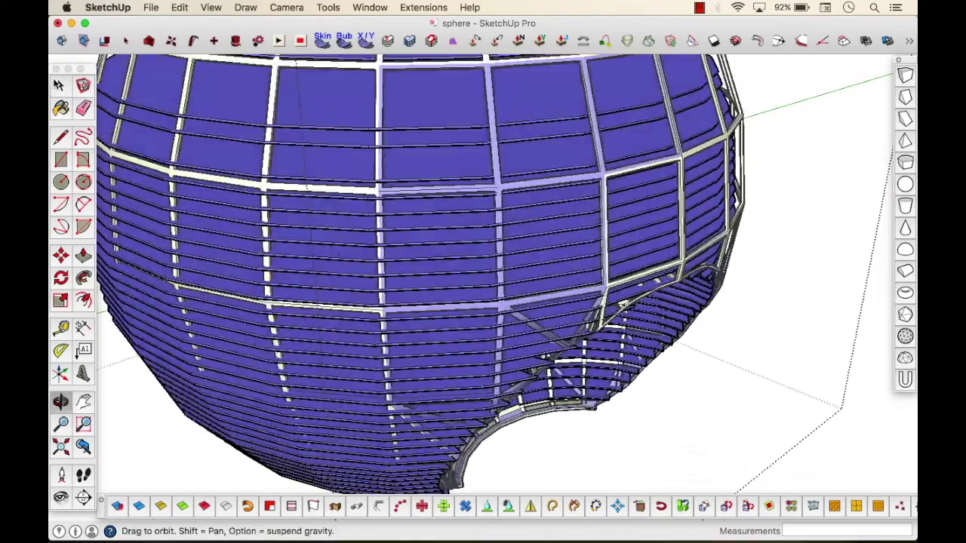
key(Delete)
scroll(332, 190, up, 5)
click(332, 166)
key(Delete)
click(310, 241)
key(Delete)
Step: Delete the intermediate slices in the grid row directly above the carved opening
scroll(310, 264, down, 5)
middle_drag(313, 279, 204, 249)
middle_drag(531, 265, 269, 222)
middle_drag(528, 224, 608, 233)
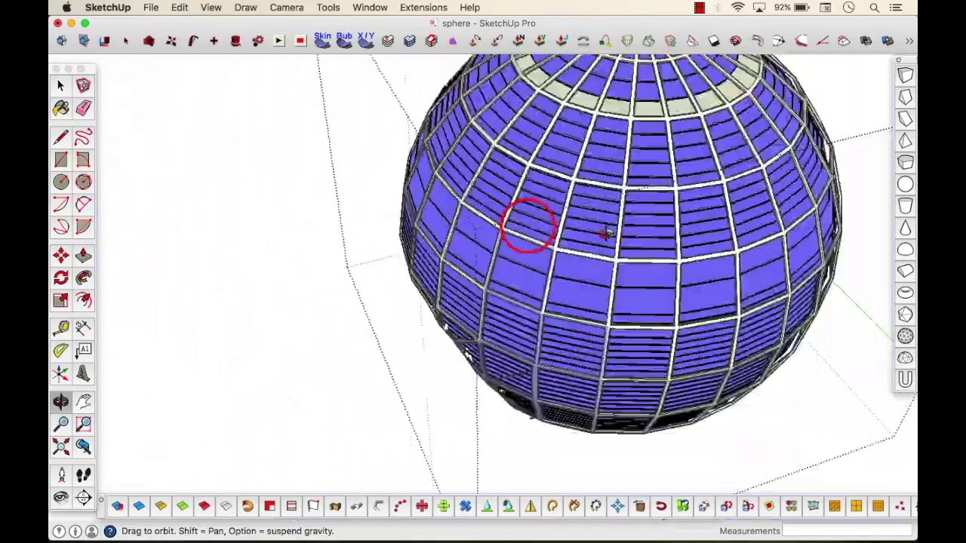
middle_drag(694, 240, 453, 264)
click(322, 156)
key(Delete)
click(333, 90)
key(Delete)
middle_drag(363, 196, 234, 249)
click(67, 85)
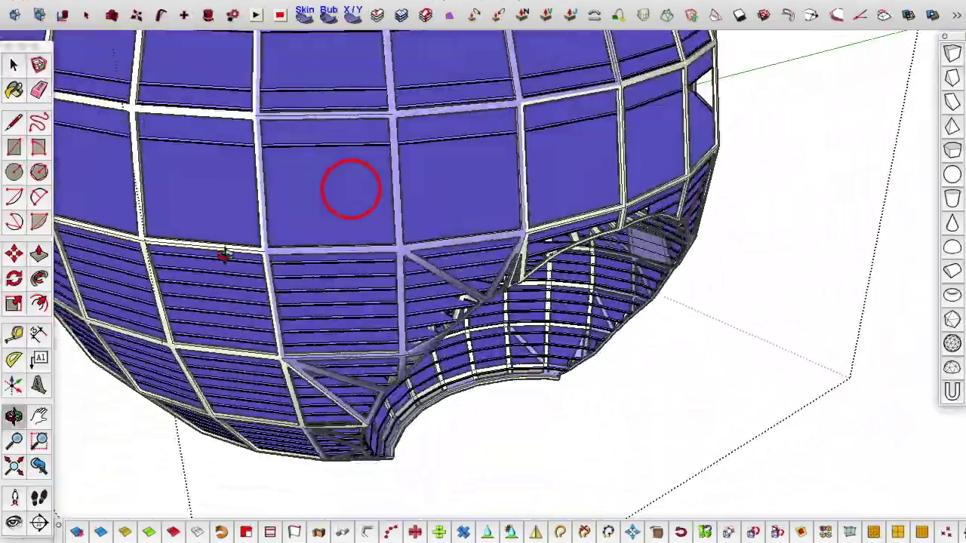
click(377, 213)
key(Delete)
click(377, 149)
Step: Delete the intermediate slices in the grid row level with the upper part of the carved opening
scroll(386, 212, down, 5)
scroll(387, 215, up, 8)
click(403, 285)
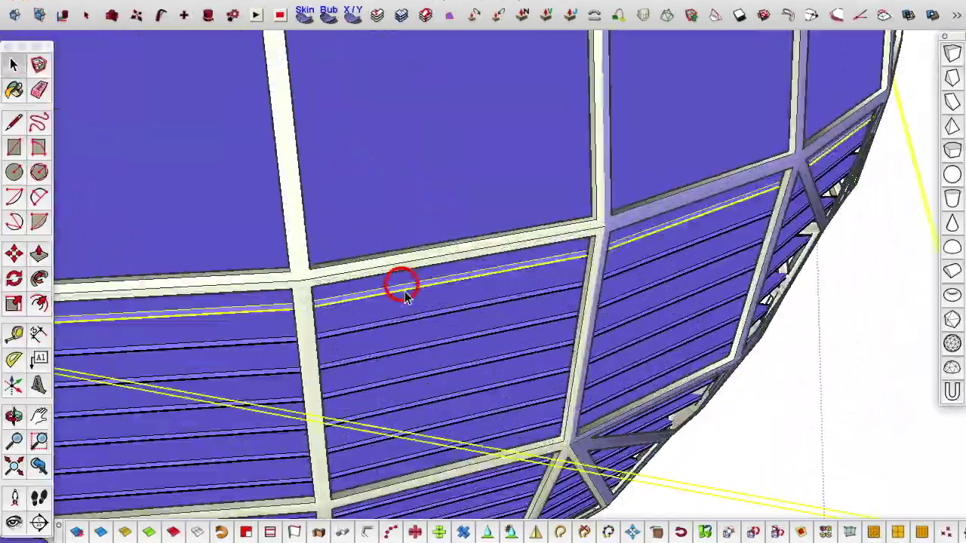
key(Delete)
click(421, 315)
click(446, 352)
key(Delete)
click(476, 407)
click(461, 430)
key(Delete)
Step: Delete the intermediate slices in the next lower grid row beside the carved opening
scroll(388, 279, up, 6)
click(385, 276)
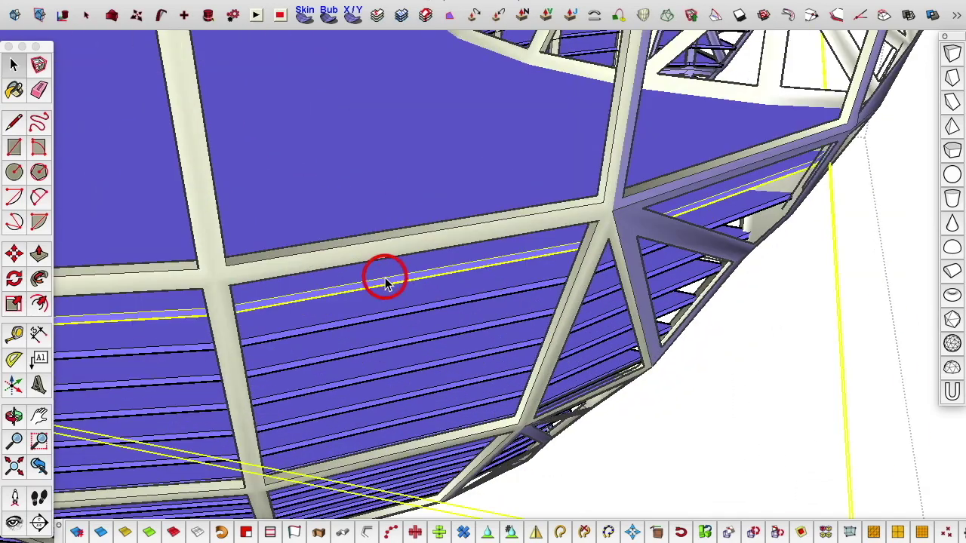
click(400, 341)
click(421, 388)
key(Delete)
click(433, 408)
click(431, 458)
scroll(431, 466, up, 5)
click(431, 483)
key(Delete)
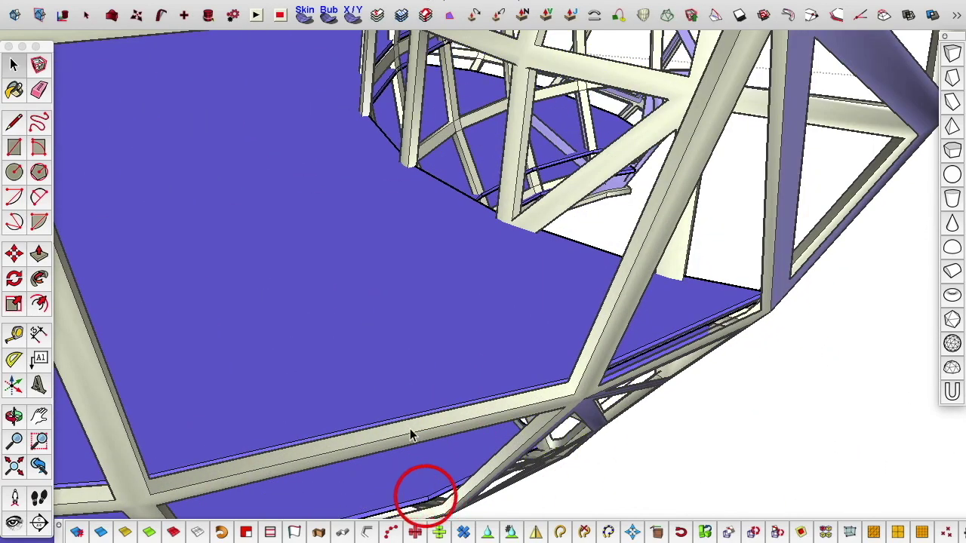
Step: Delete the surplus slices in the upper grid rows near the sphere's top, keeping only those at the horizontal rings
scroll(375, 249, down, 10)
scroll(375, 251, up, 3)
scroll(371, 125, down, 4)
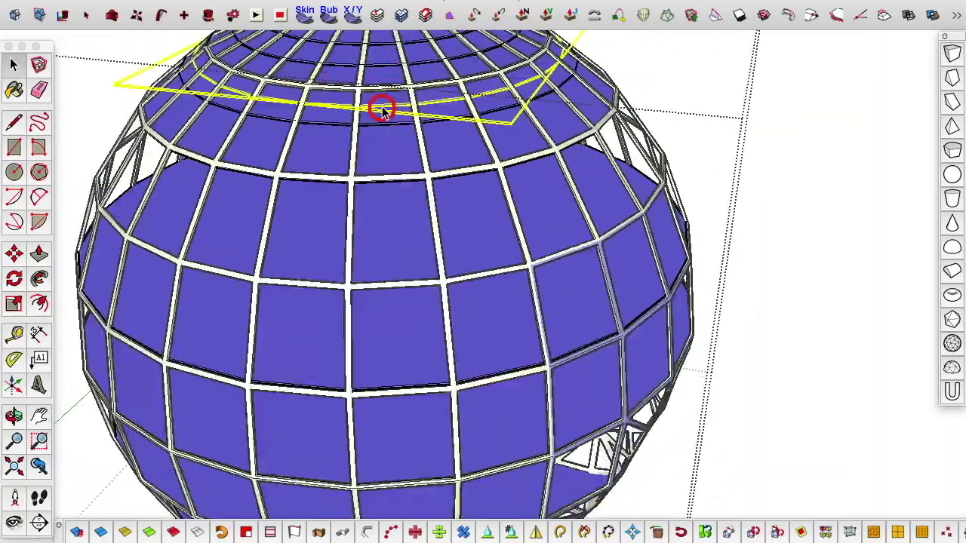
scroll(385, 108, up, 4)
scroll(385, 94, down, 5)
click(99, 63)
scroll(422, 197, down, 3)
Step: Check the remaining slices around the sphere and close the sliced group
middle_drag(416, 178, 446, 220)
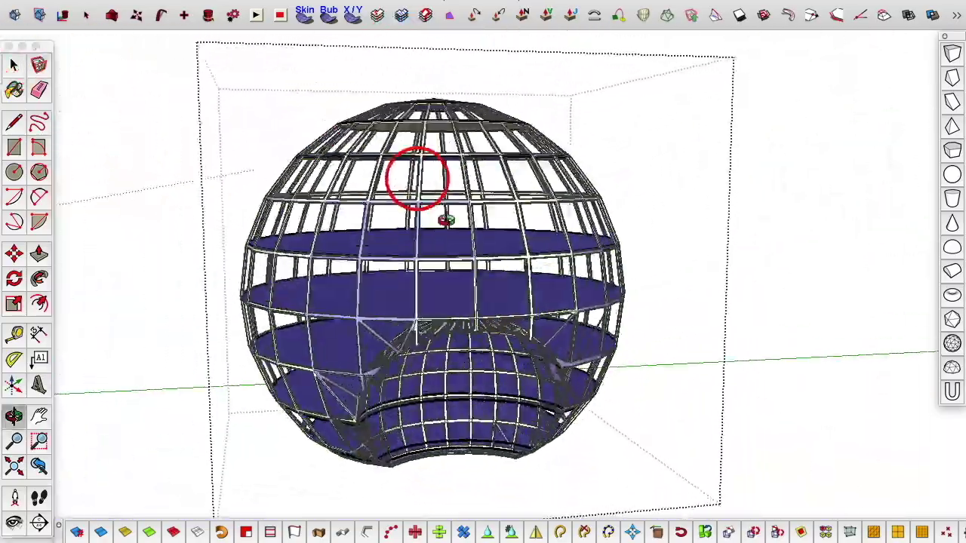
middle_drag(580, 321, 272, 240)
middle_drag(581, 295, 483, 256)
middle_drag(422, 403, 394, 451)
click(15, 60)
right_click(102, 101)
click(116, 109)
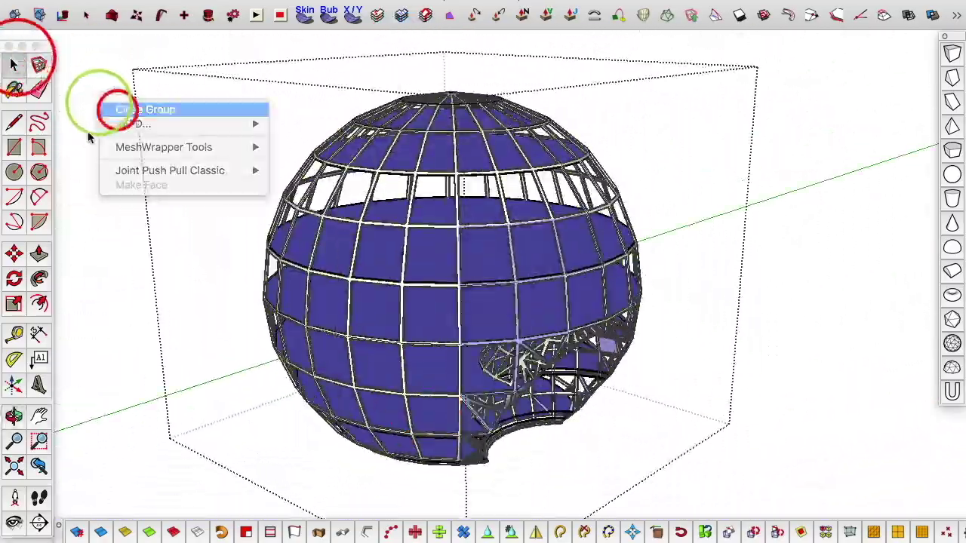
Step: Examine the grid frame and its horizontal plates from several sides
middle_drag(336, 192, 393, 188)
middle_drag(450, 196, 687, 324)
scroll(498, 244, down, 3)
middle_drag(498, 244, 573, 249)
click(170, 1)
mouse_move(248, 191)
click(345, 270)
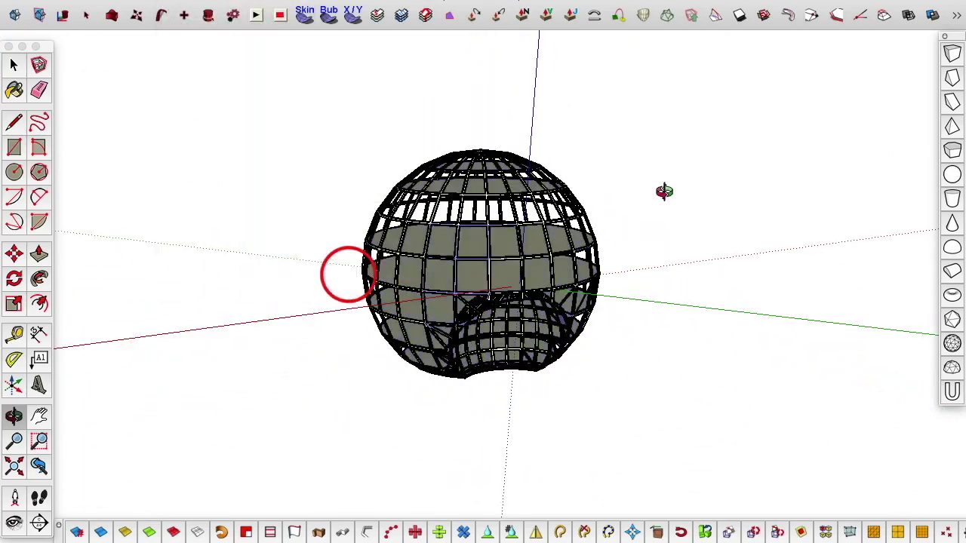
mouse_move(664, 190)
middle_down()
mouse_move(489, 185)
mouse_move(496, 250)
mouse_move(571, 252)
middle_up()
scroll(489, 261, up, 3)
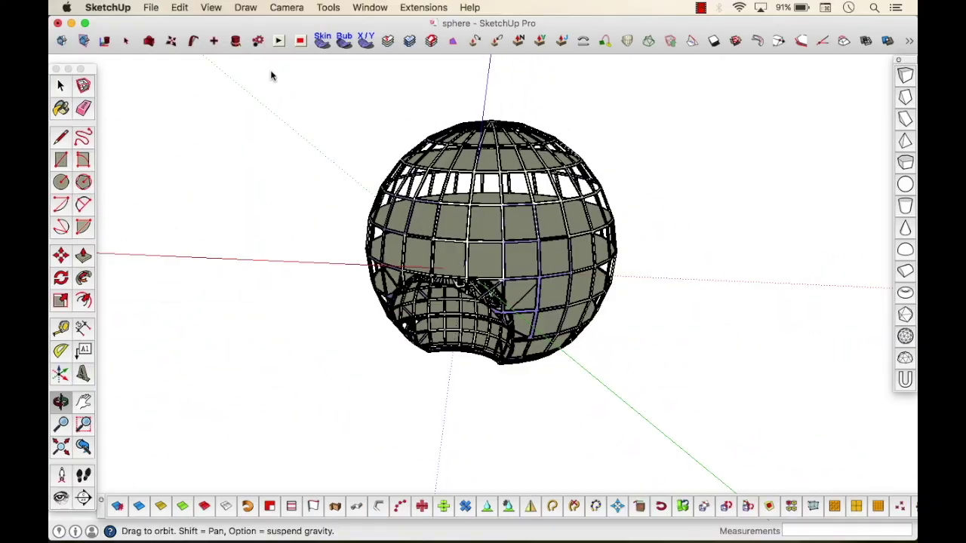